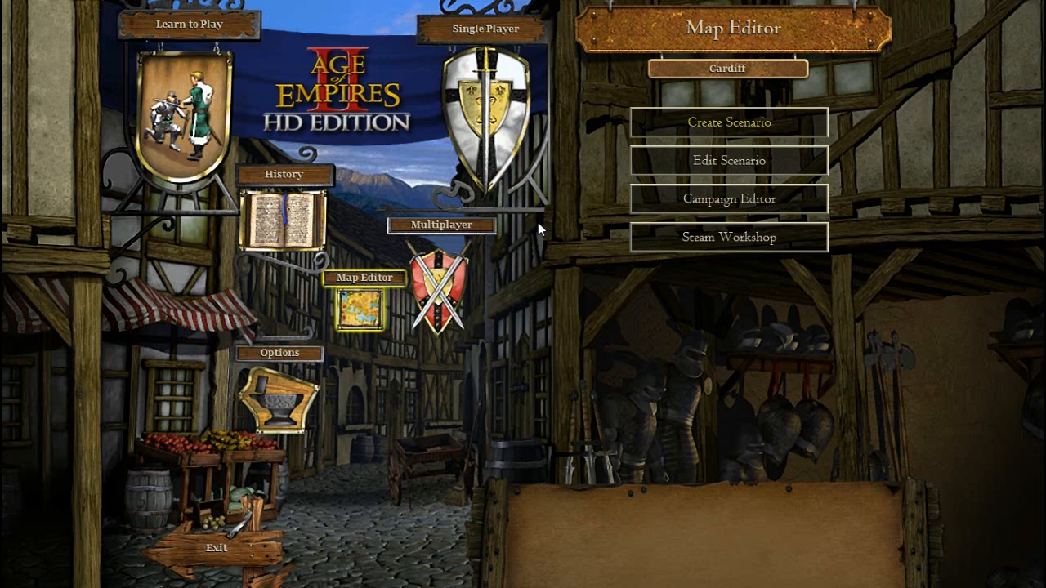
Create a new scenario and paint a tiny pond of Water, Medium terrain near the map's north corner.
{"action": "left_click", "coordinate": [699, 128]}
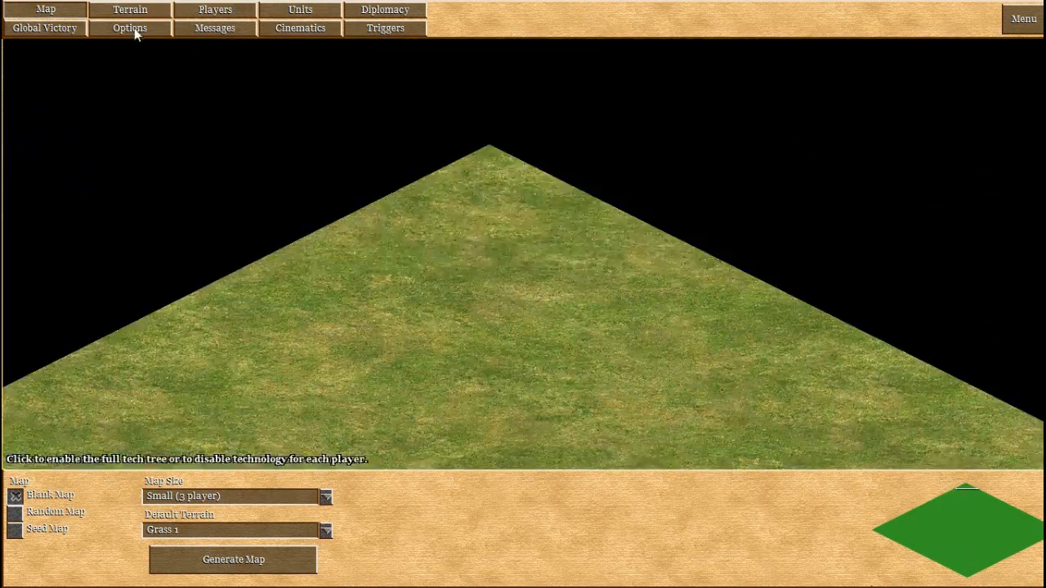
{"action": "left_click", "coordinate": [137, 9]}
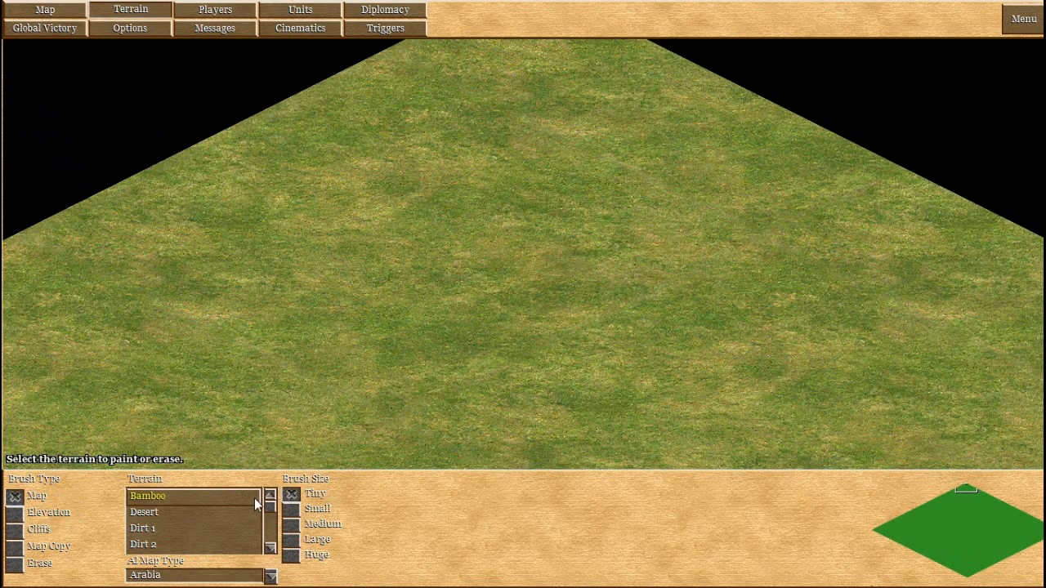
{"action": "left_click_drag", "start_coordinate": [270, 506], "coordinate": [273, 519]}
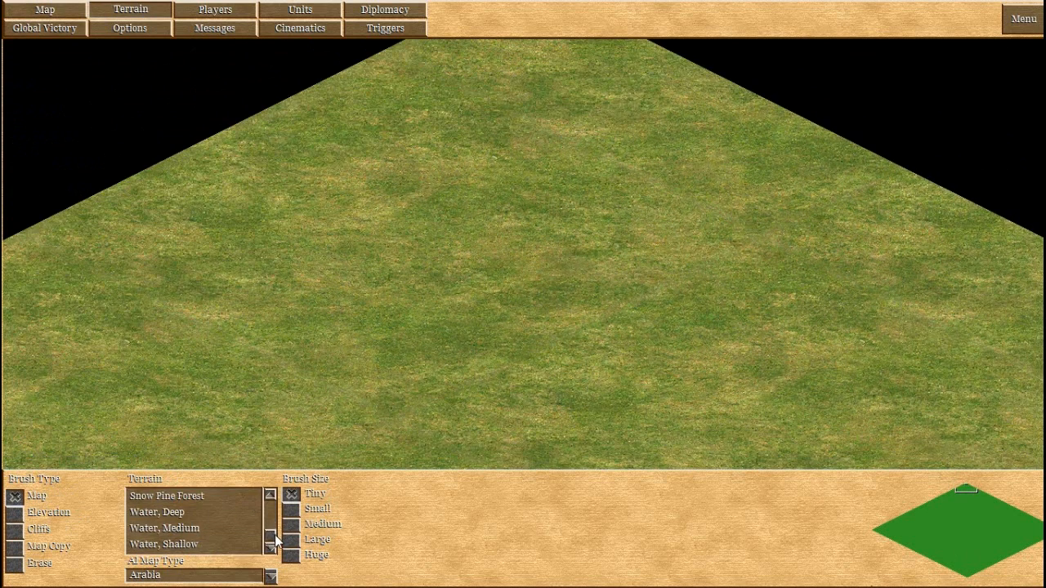
{"action": "left_click", "coordinate": [165, 516]}
{"action": "left_click", "coordinate": [181, 529]}
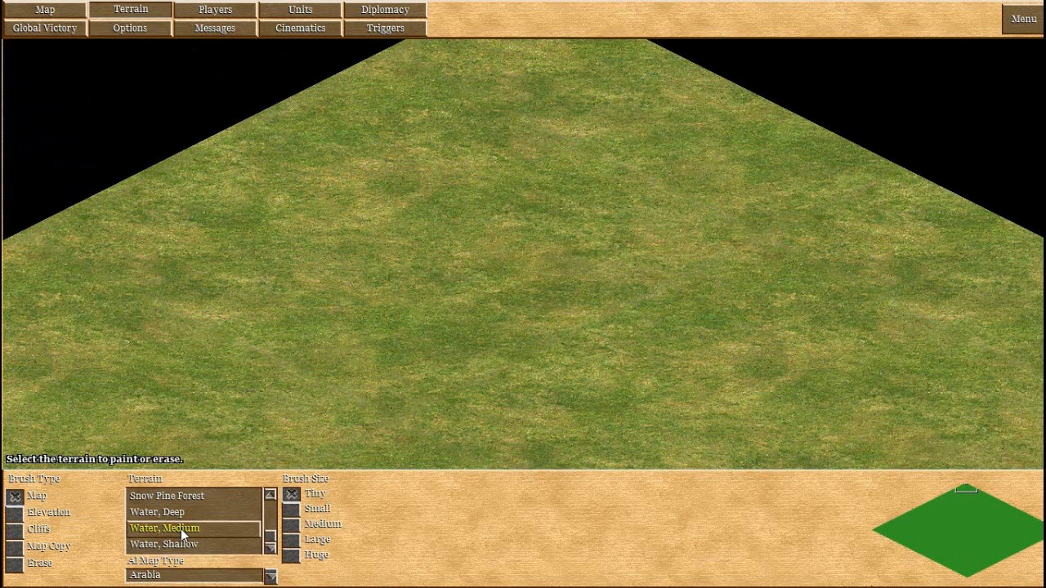
{"action": "left_click", "coordinate": [434, 256]}
Paint one tiny Water, Deep pond and one tiny Water, Shallow pond south of the first pond.
{"action": "left_click", "coordinate": [180, 510]}
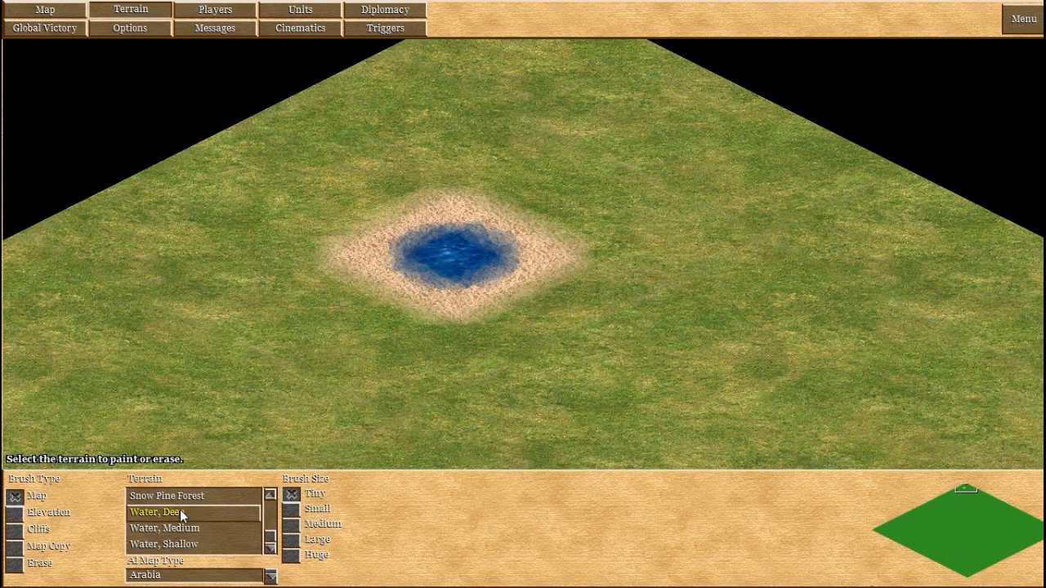
{"action": "left_click", "coordinate": [274, 356]}
{"action": "left_click", "coordinate": [176, 541]}
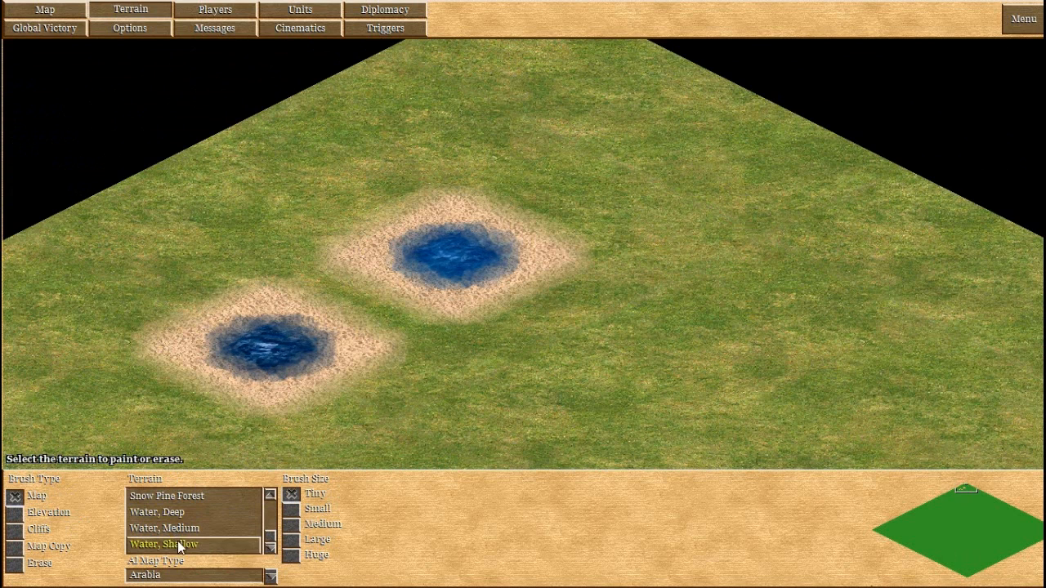
{"action": "left_click", "coordinate": [581, 403]}
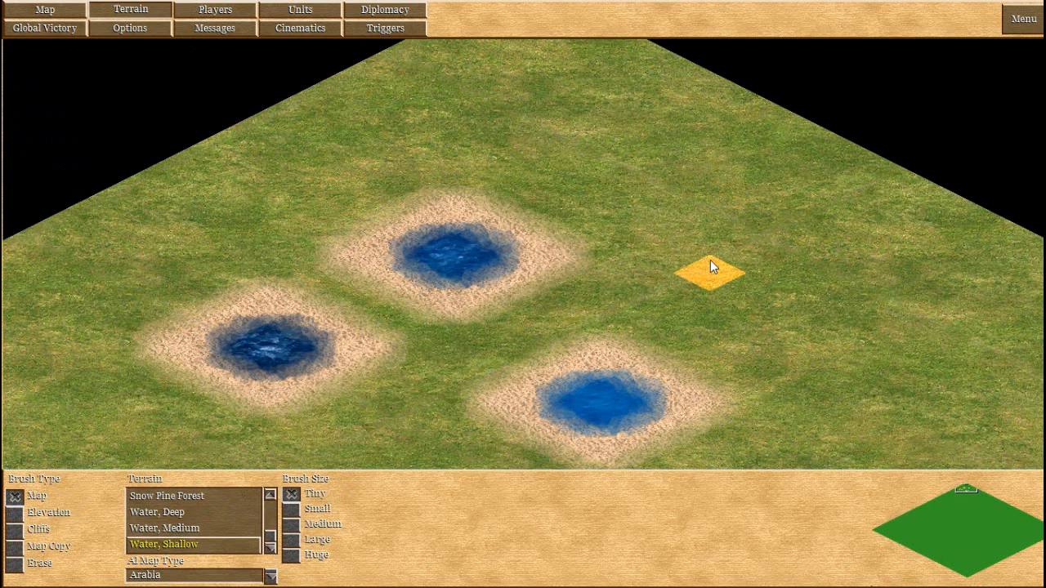
Add a tiny Water, Medium pond between the deep and shallow ponds.
{"action": "left_click", "coordinate": [180, 528]}
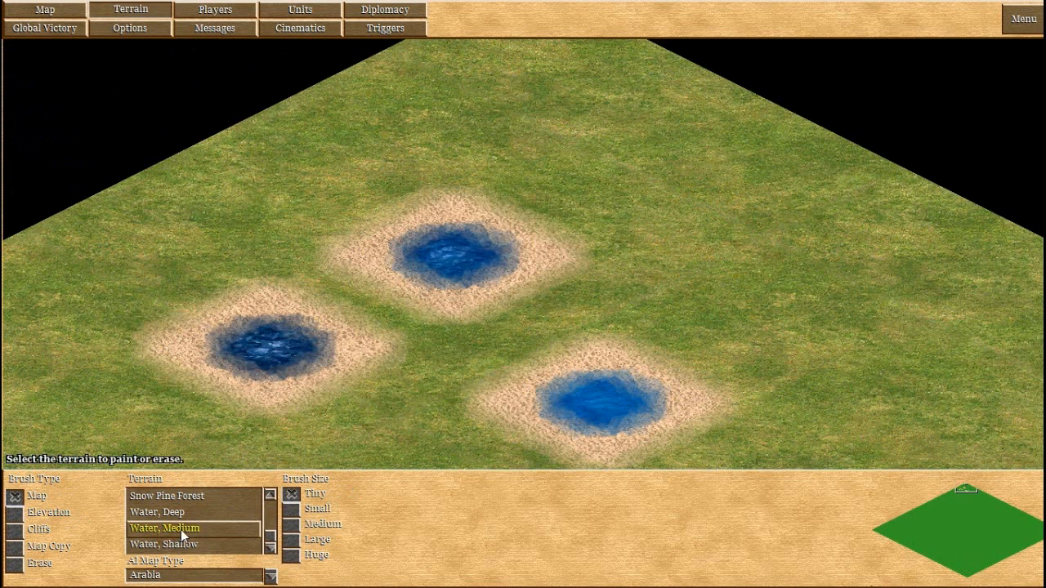
{"action": "left_click", "coordinate": [394, 388]}
{"action": "key", "text": "Down"}
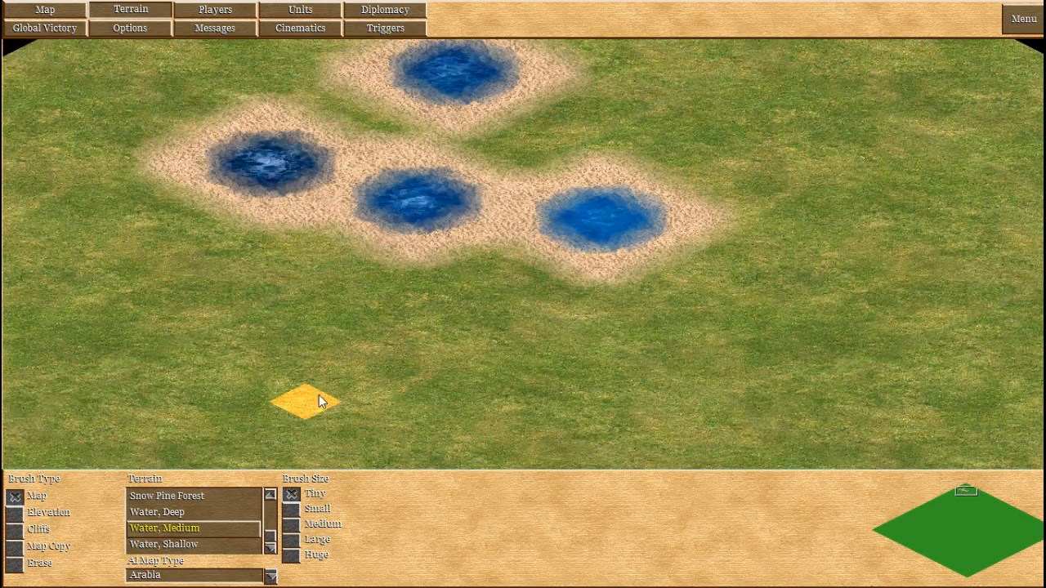
Paint a Water, Medium band from the north corner along the map's northwest edge using the Huge brush.
{"action": "left_click", "coordinate": [292, 556]}
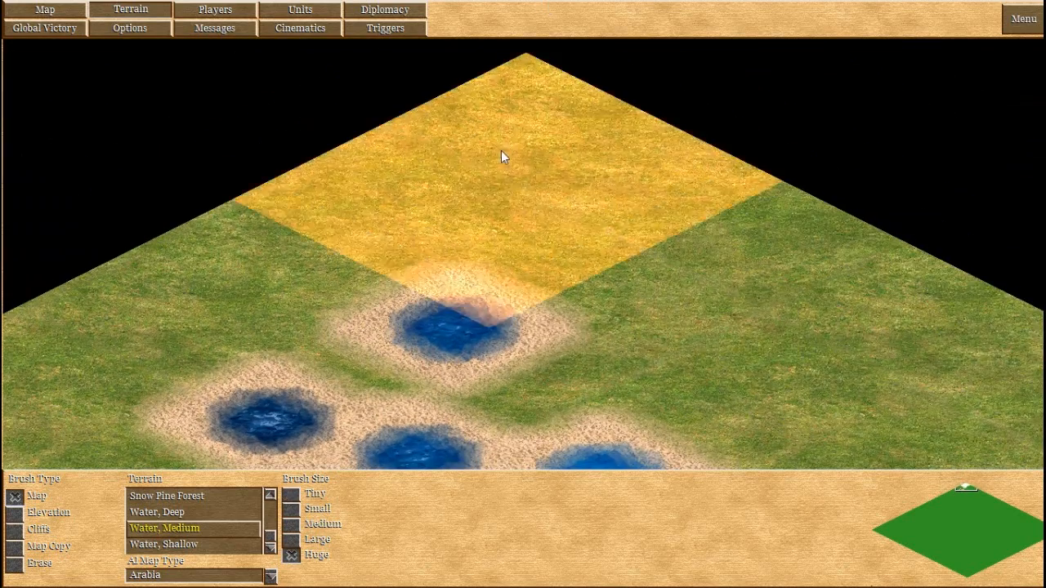
{"action": "mouse_move", "coordinate": [507, 155]}
{"action": "left_mouse_down"}
{"action": "mouse_move", "coordinate": [516, 155]}
{"action": "mouse_move", "coordinate": [394, 264]}
{"action": "mouse_move", "coordinate": [275, 336]}
{"action": "mouse_move", "coordinate": [178, 357]}
{"action": "mouse_move", "coordinate": [73, 414]}
{"action": "mouse_move", "coordinate": [90, 389]}
{"action": "mouse_move", "coordinate": [73, 430]}
{"action": "mouse_move", "coordinate": [53, 443]}
{"action": "mouse_move", "coordinate": [245, 299]}
{"action": "mouse_move", "coordinate": [76, 429]}
{"action": "left_mouse_up"}
{"action": "key", "text": "Down"}
{"action": "key", "text": "Left"}
{"action": "key", "text": "Left"}
{"action": "key", "text": "Down"}
{"action": "key", "text": "Left"}
{"action": "key", "text": "Down"}
{"action": "key", "text": "Left"}
{"action": "key", "text": "Down"}
{"action": "key", "text": "Left"}
{"action": "key", "text": "Down"}
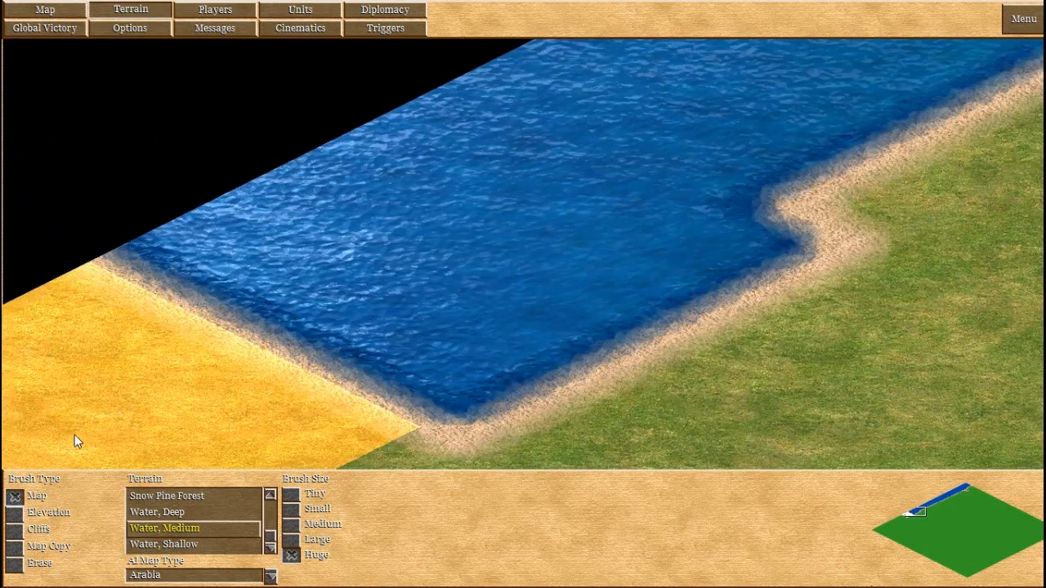
Extend the Water, Medium band down the rest of the northwest edge to the map's west corner.
{"action": "left_click", "coordinate": [74, 435]}
{"action": "key", "text": "Left"}
{"action": "key", "text": "Down"}
{"action": "left_click", "coordinate": [106, 430]}
{"action": "key", "text": "Left"}
{"action": "key", "text": "Down"}
{"action": "left_click", "coordinate": [99, 433]}
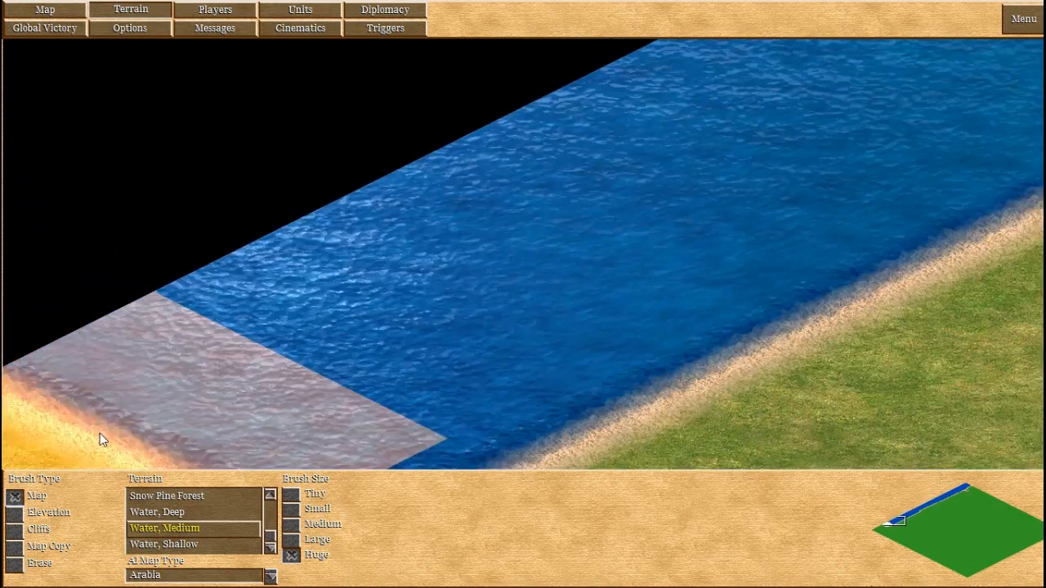
{"action": "left_click", "coordinate": [98, 436]}
{"action": "left_click", "coordinate": [94, 436]}
{"action": "key", "text": "Left"}
{"action": "key", "text": "Down"}
{"action": "left_click", "coordinate": [103, 430]}
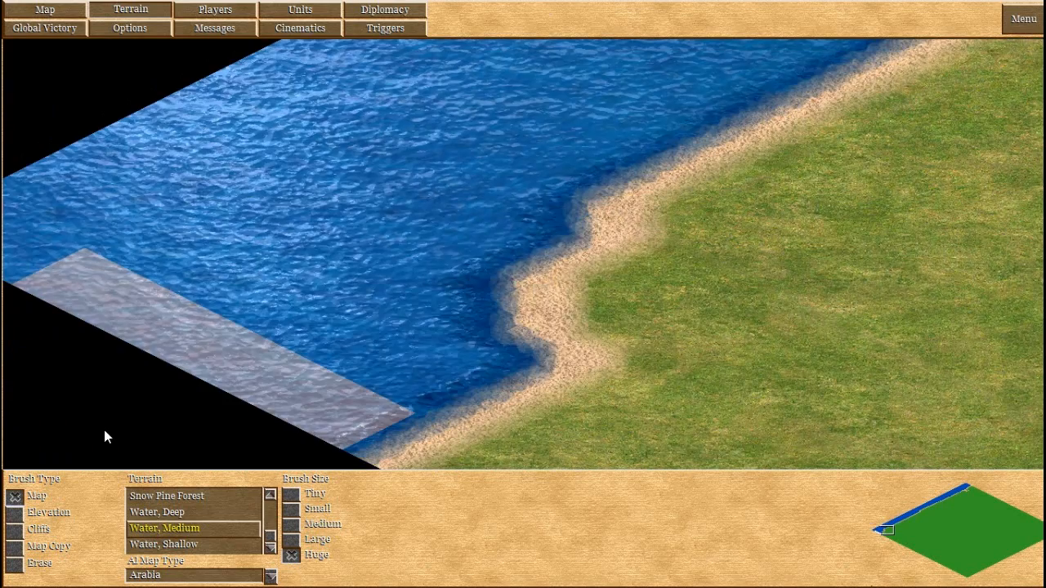
Paint Water, Medium from the west corner onto the southwest edge, covering the leftover grass along the border.
{"action": "mouse_move", "coordinate": [104, 430]}
{"action": "left_mouse_down"}
{"action": "mouse_move", "coordinate": [322, 301]}
{"action": "mouse_move", "coordinate": [599, 412]}
{"action": "mouse_move", "coordinate": [767, 430]}
{"action": "mouse_move", "coordinate": [700, 389]}
{"action": "mouse_move", "coordinate": [544, 416]}
{"action": "mouse_move", "coordinate": [437, 300]}
{"action": "left_mouse_up"}
{"action": "key", "text": "Right"}
{"action": "key", "text": "Right"}
{"action": "key", "text": "Down"}
{"action": "key", "text": "Left"}
{"action": "key", "text": "Down"}
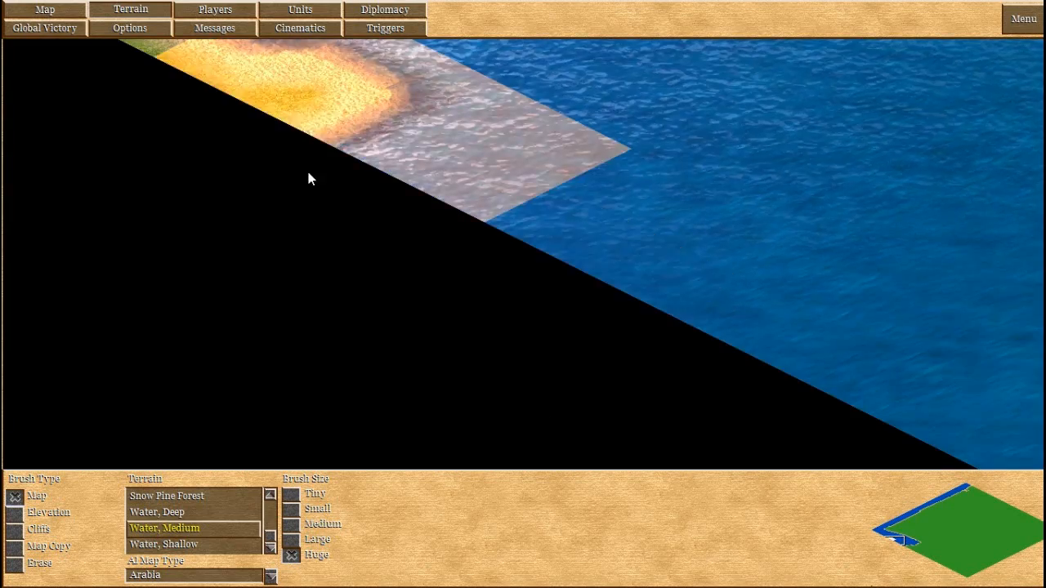
{"action": "left_click", "coordinate": [275, 109]}
{"action": "mouse_move", "coordinate": [7, 1]}
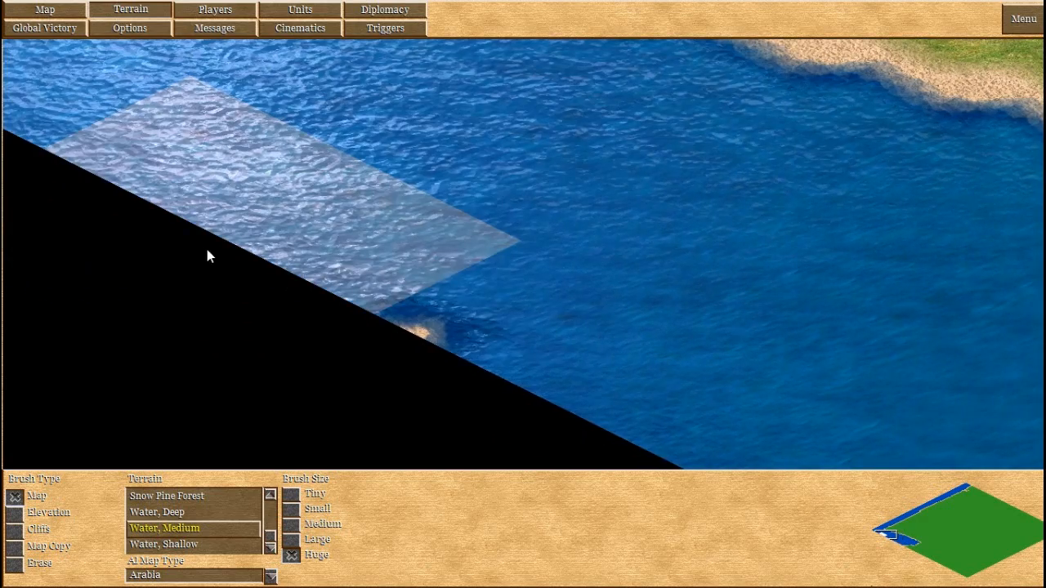
{"action": "left_click", "coordinate": [407, 273]}
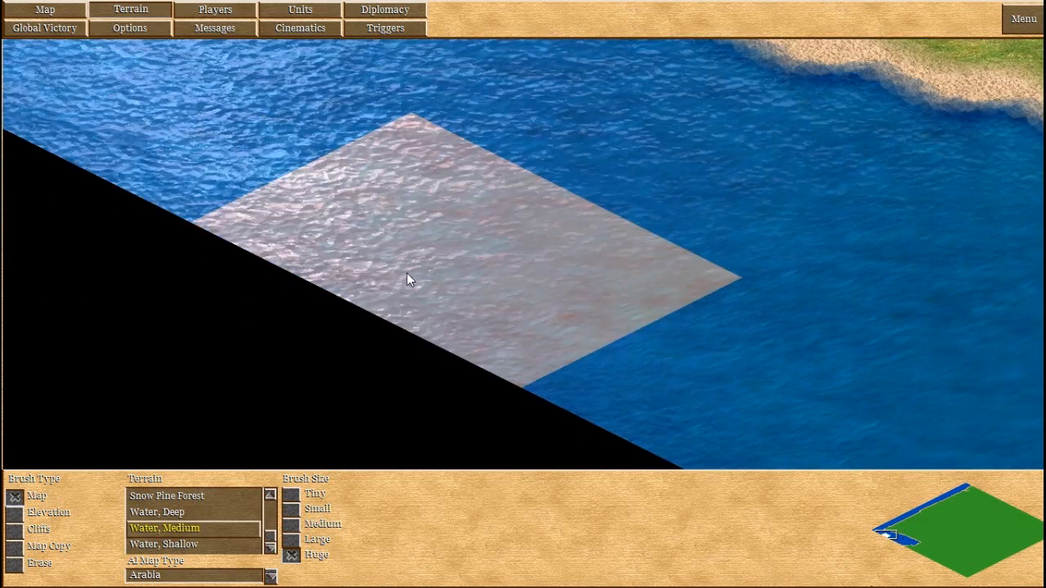
{"action": "mouse_move", "coordinate": [719, 587]}
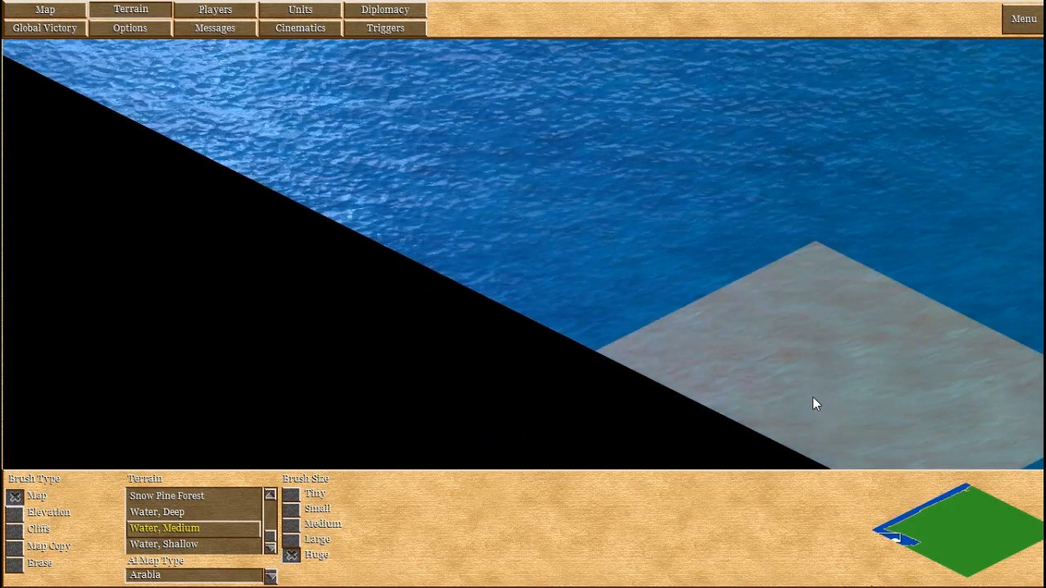
{"action": "mouse_move", "coordinate": [1044, 382]}
{"action": "left_click_drag", "start_coordinate": [902, 549], "coordinate": [901, 541]}
{"action": "left_click", "coordinate": [717, 344]}
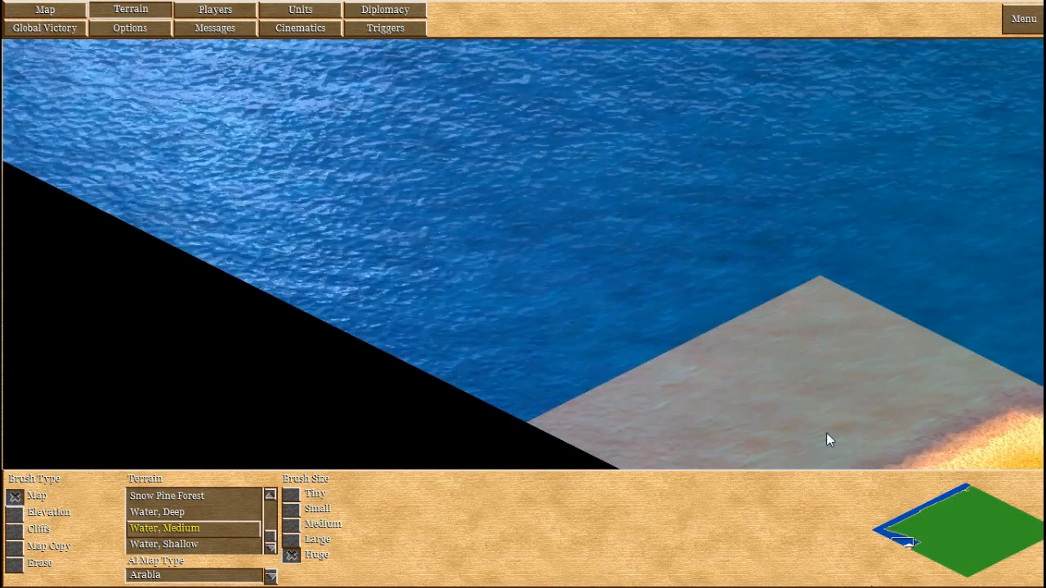
Continue the Water, Medium band southeastward along the map's southwest edge with the Huge brush.
{"action": "left_click", "coordinate": [826, 433]}
{"action": "key", "text": "Right"}
{"action": "key", "text": "Down"}
{"action": "left_click", "coordinate": [826, 433]}
{"action": "key", "text": "Right"}
{"action": "key", "text": "Down"}
{"action": "left_click_drag", "start_coordinate": [826, 433], "coordinate": [592, 362]}
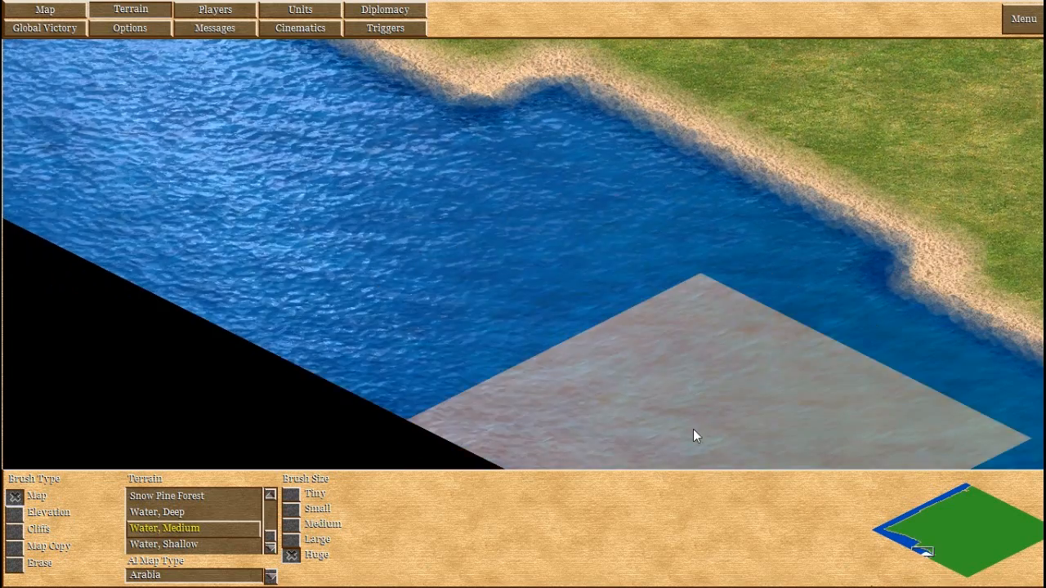
{"action": "key", "text": "Right"}
{"action": "key", "text": "Down"}
{"action": "left_click", "coordinate": [696, 433]}
{"action": "key", "text": "Right"}
{"action": "key", "text": "Down"}
{"action": "left_click", "coordinate": [697, 434]}
{"action": "key", "text": "Down"}
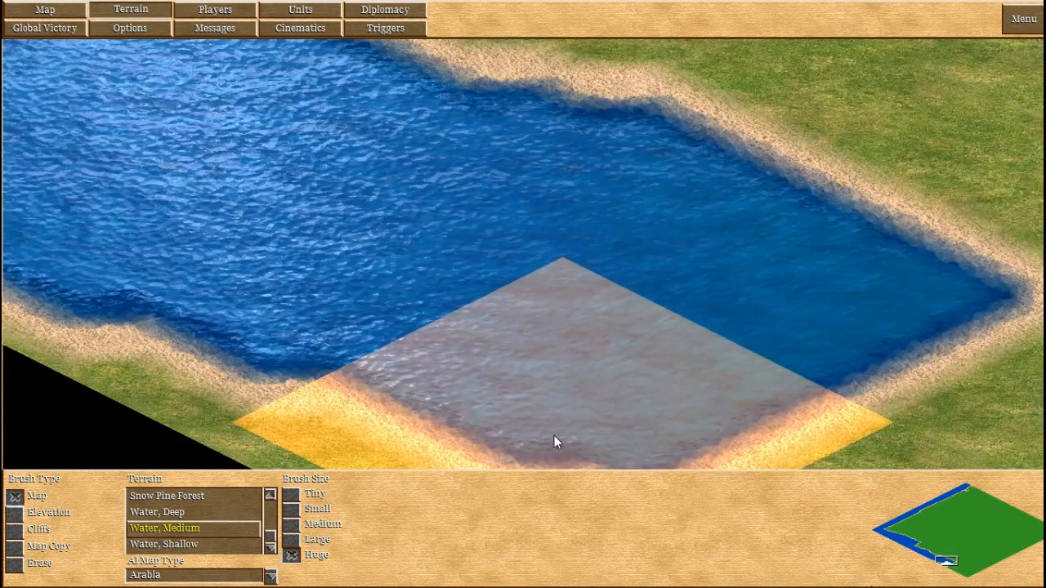
Fill the remaining grass along the lower southwest edge and around the south corner with Water, Medium.
{"action": "key", "text": "Left"}
{"action": "key", "text": "Down"}
{"action": "mouse_move", "coordinate": [554, 435]}
{"action": "left_mouse_down"}
{"action": "mouse_move", "coordinate": [518, 437]}
{"action": "mouse_move", "coordinate": [405, 349]}
{"action": "mouse_move", "coordinate": [314, 185]}
{"action": "left_mouse_up"}
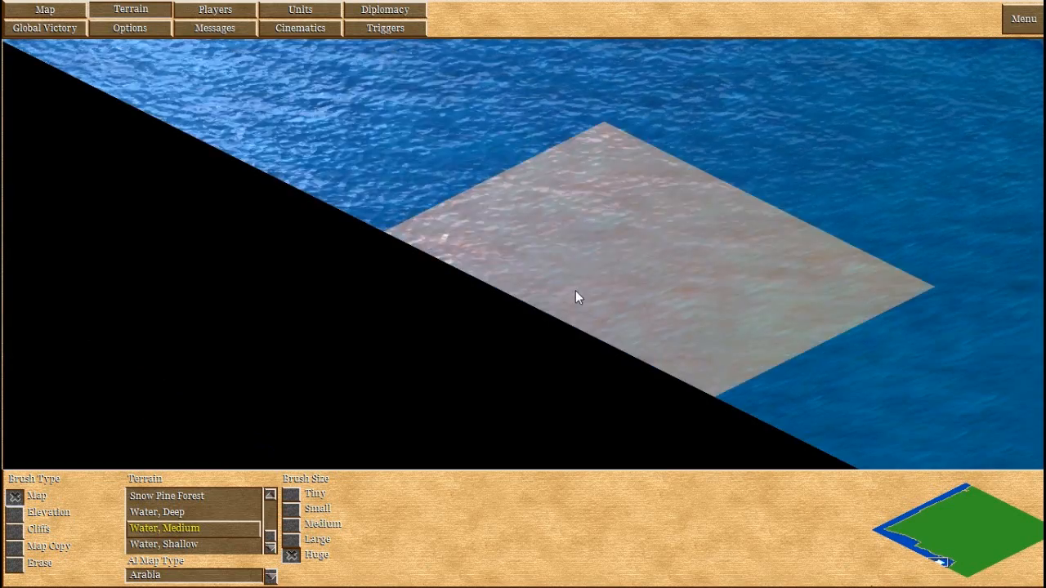
{"action": "key", "text": "Right"}
{"action": "key", "text": "Down"}
{"action": "left_click", "coordinate": [858, 432]}
{"action": "key", "text": "Right"}
{"action": "key", "text": "Down"}
{"action": "key", "text": "Left"}
{"action": "key", "text": "Down"}
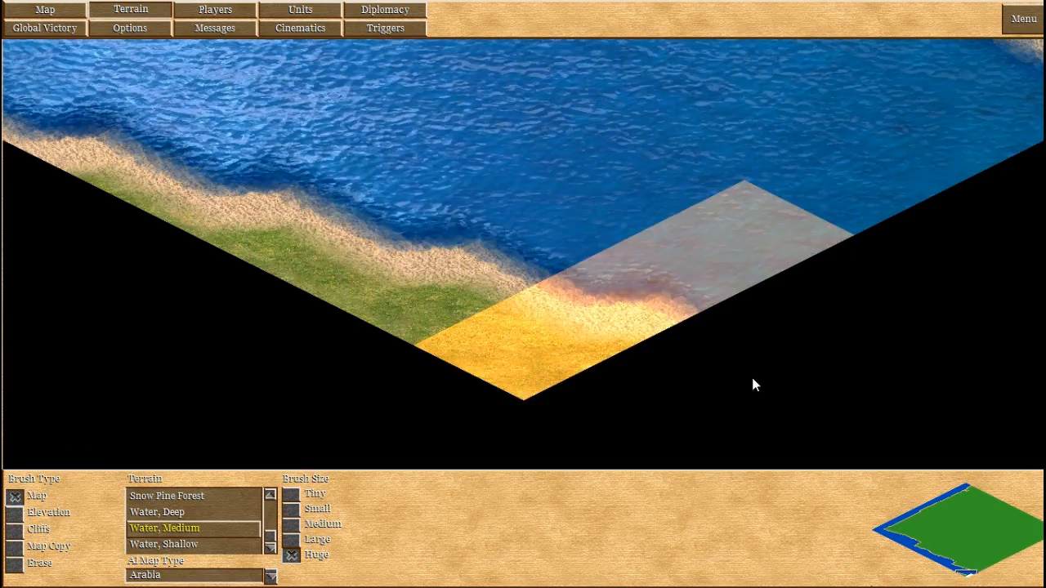
{"action": "mouse_move", "coordinate": [752, 377]}
{"action": "left_mouse_down"}
{"action": "mouse_move", "coordinate": [467, 351]}
{"action": "mouse_move", "coordinate": [338, 215]}
{"action": "mouse_move", "coordinate": [113, 176]}
{"action": "left_mouse_up"}
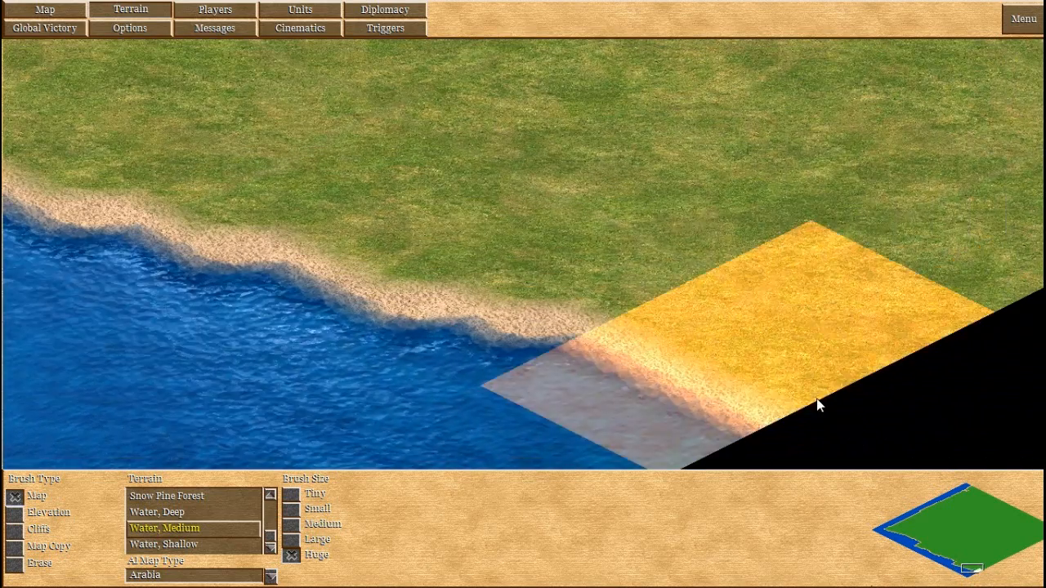
Paint a Water, Medium coastline from the south corner northeastward along the map's southeast edge.
{"action": "left_click", "coordinate": [745, 302]}
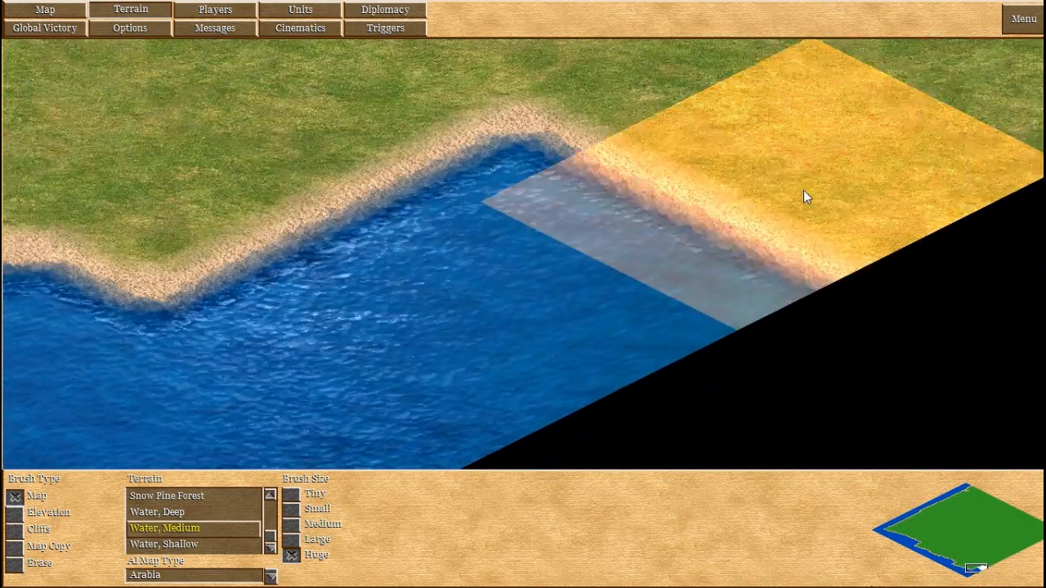
{"action": "left_click", "coordinate": [803, 190]}
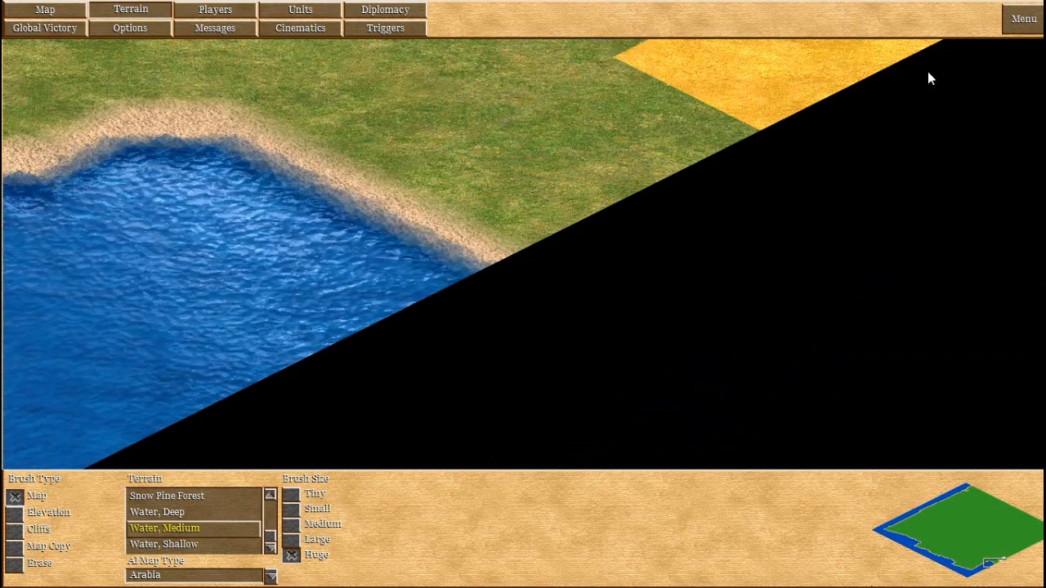
{"action": "left_click", "coordinate": [927, 71]}
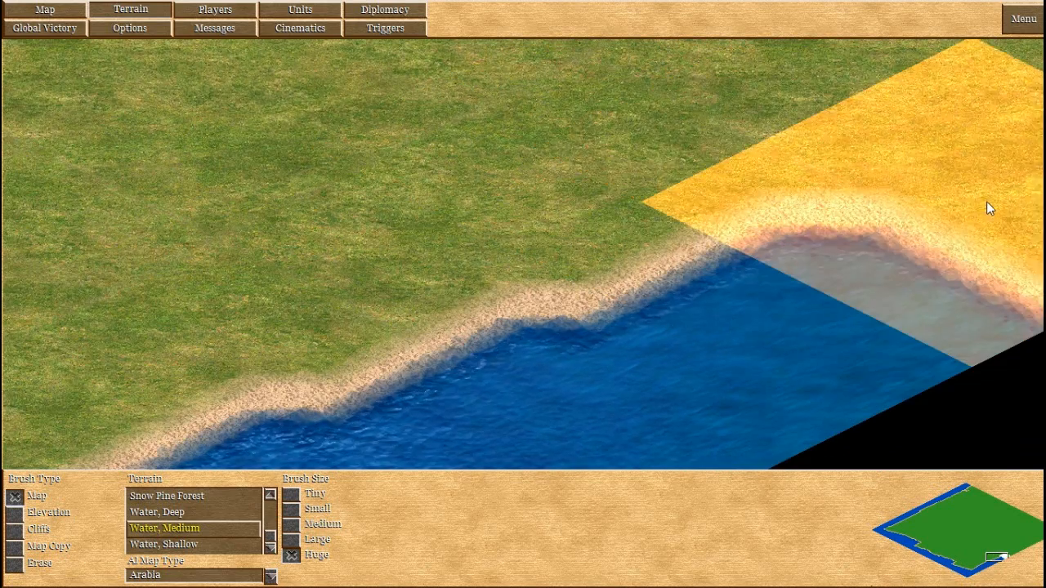
{"action": "left_click", "coordinate": [986, 201]}
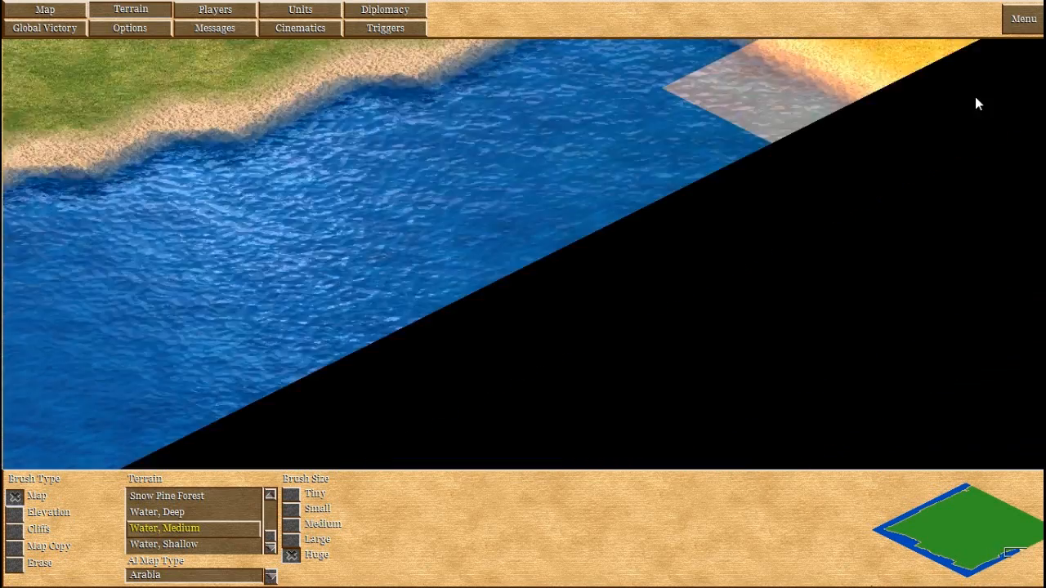
{"action": "left_click", "coordinate": [974, 96]}
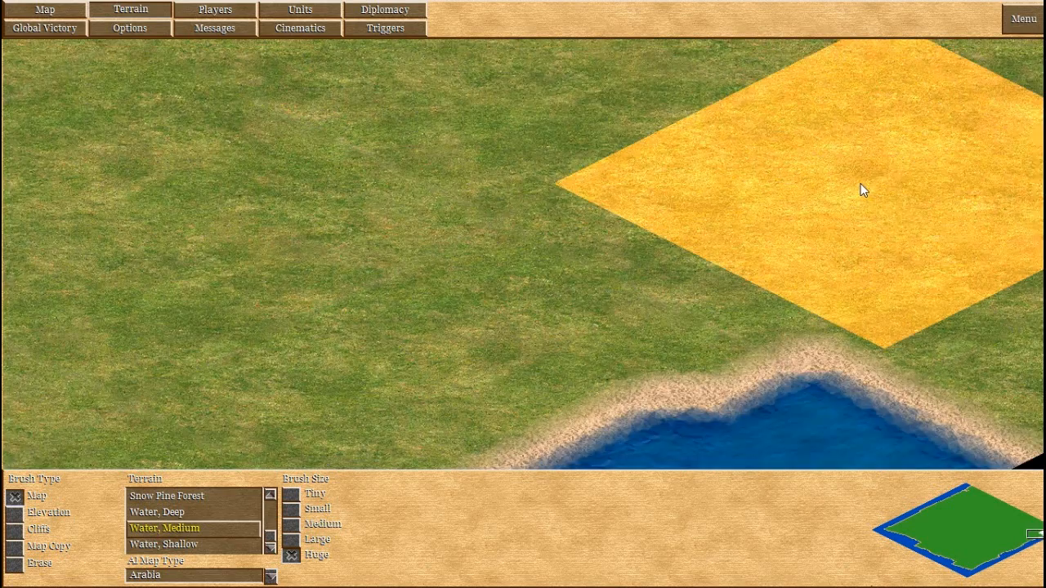
Cover the map's east corner with Water, Medium terrain.
{"action": "left_click", "coordinate": [859, 187]}
{"action": "left_click", "coordinate": [748, 334]}
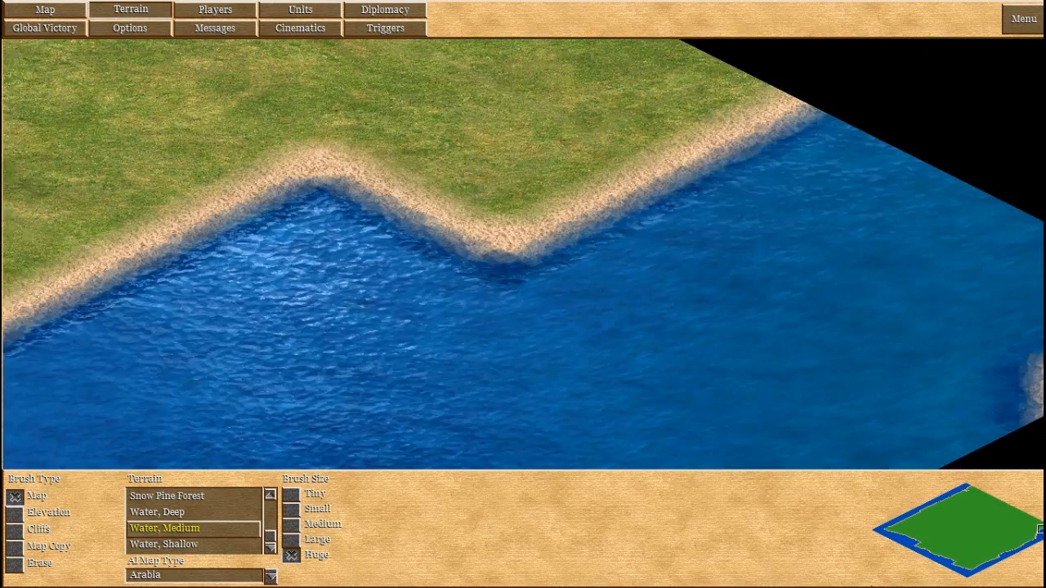
{"action": "left_click", "coordinate": [809, 196]}
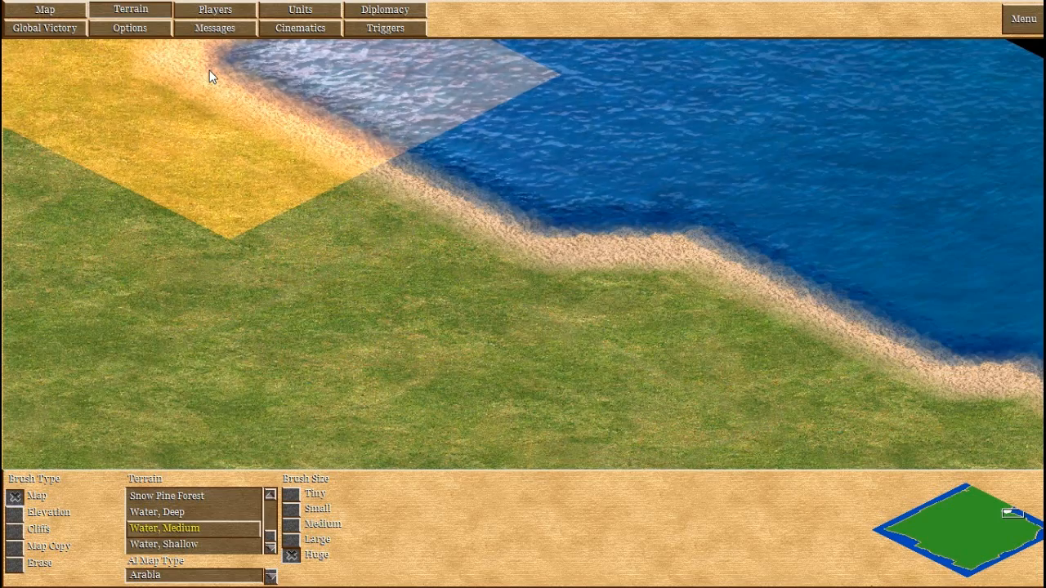
Paint Water, Medium along the northeast edge back to the north corner, closing the ring of water around the land.
{"action": "left_click", "coordinate": [209, 70]}
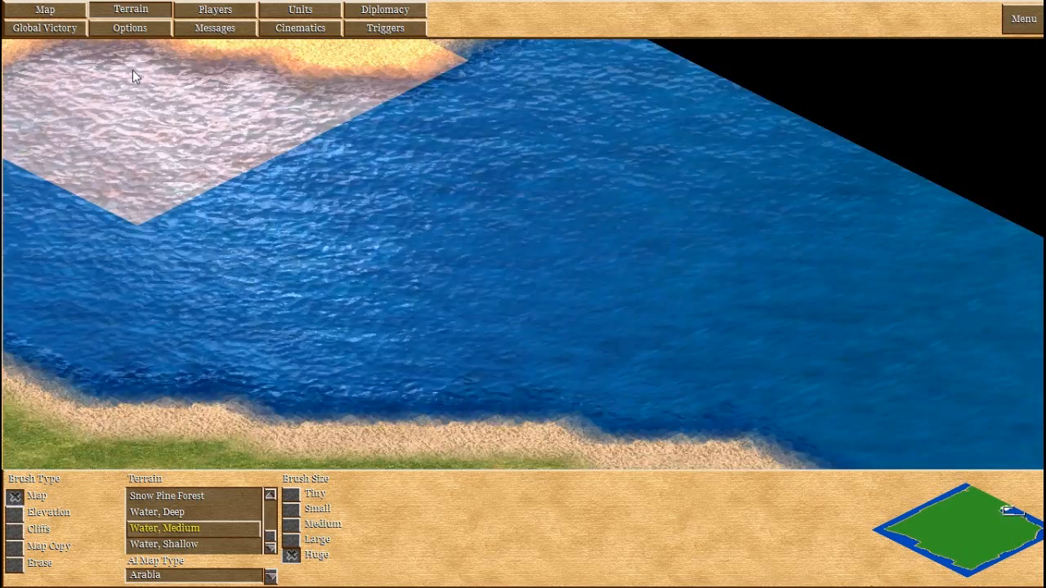
{"action": "left_click", "coordinate": [132, 69]}
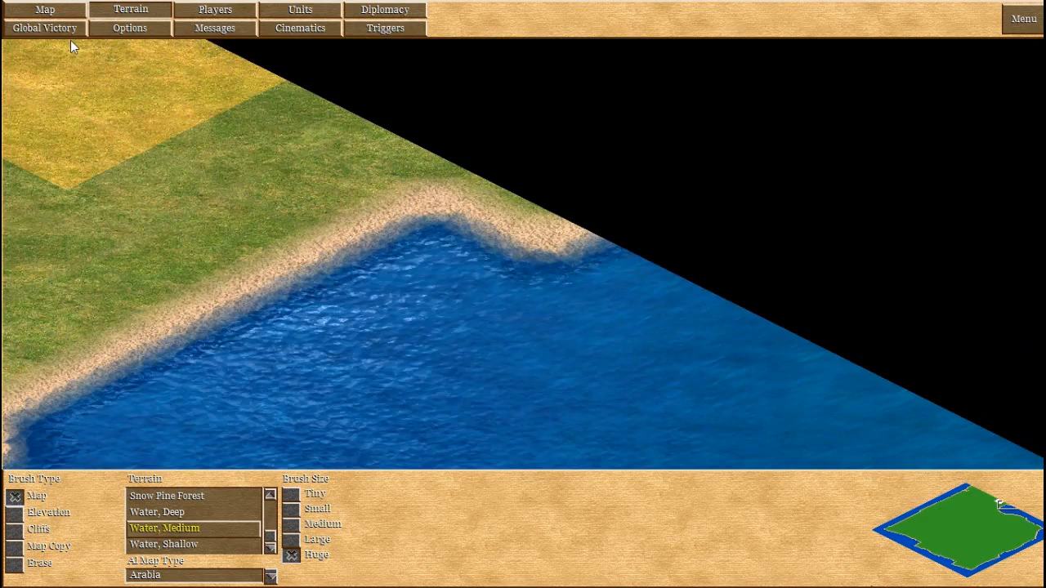
{"action": "mouse_move", "coordinate": [128, 92]}
{"action": "left_mouse_down"}
{"action": "mouse_move", "coordinate": [284, 174]}
{"action": "mouse_move", "coordinate": [506, 179]}
{"action": "left_mouse_up"}
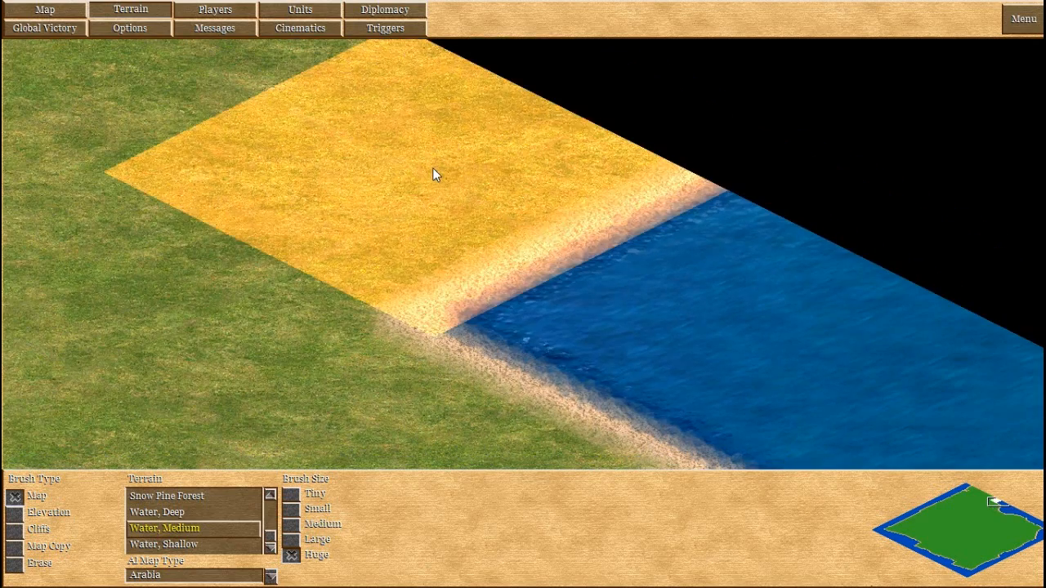
{"action": "mouse_move", "coordinate": [432, 168]}
{"action": "left_mouse_down"}
{"action": "mouse_move", "coordinate": [276, 148]}
{"action": "mouse_move", "coordinate": [291, 134]}
{"action": "mouse_move", "coordinate": [481, 313]}
{"action": "mouse_move", "coordinate": [141, 198]}
{"action": "left_mouse_up"}
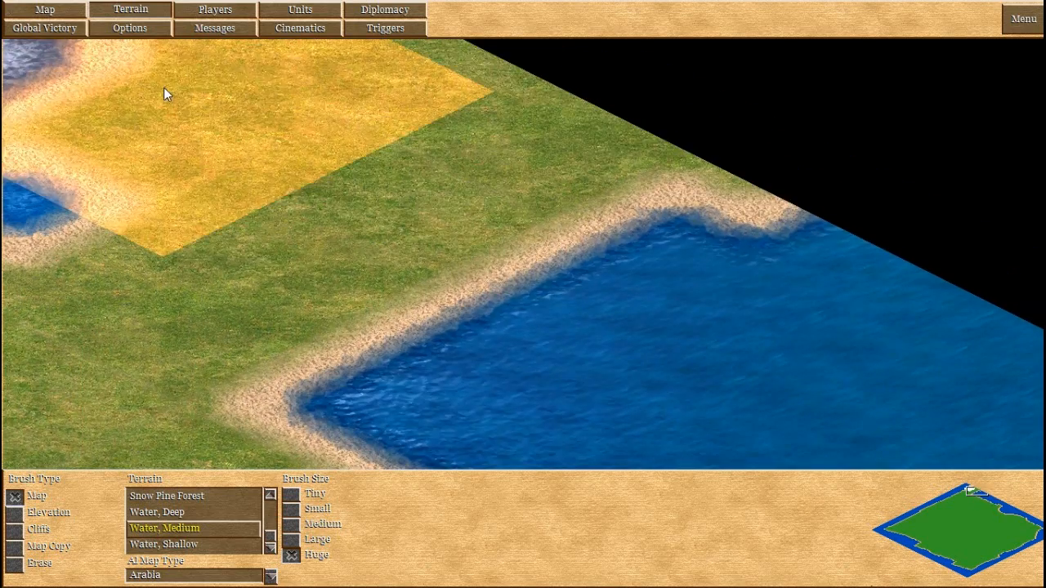
{"action": "mouse_move", "coordinate": [164, 94]}
{"action": "left_mouse_down"}
{"action": "mouse_move", "coordinate": [380, 145]}
{"action": "mouse_move", "coordinate": [613, 253]}
{"action": "mouse_move", "coordinate": [319, 93]}
{"action": "mouse_move", "coordinate": [269, 100]}
{"action": "mouse_move", "coordinate": [907, 196]}
{"action": "left_mouse_up"}
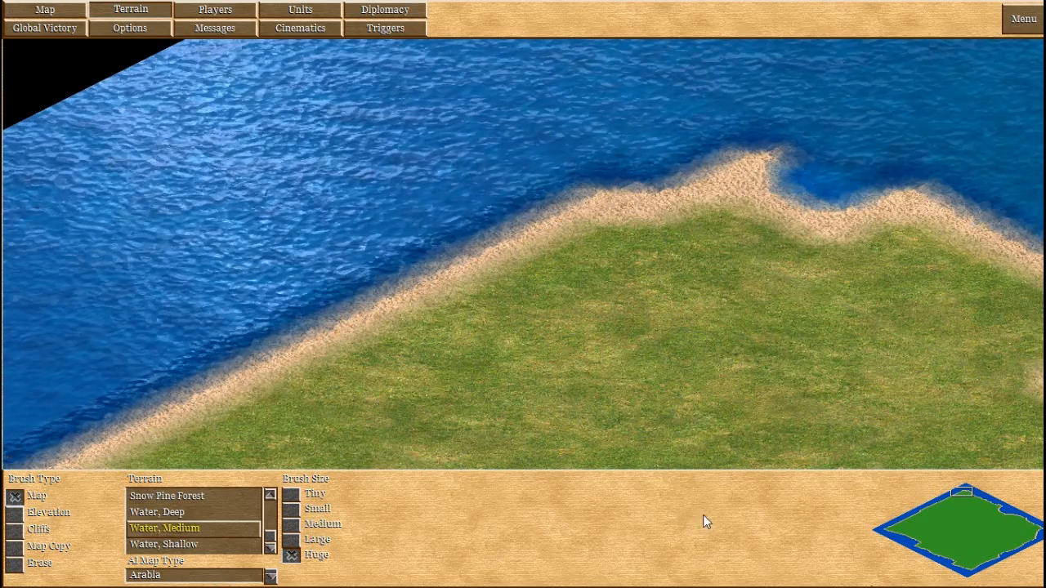
Trim the island's west tip and cut a wide inlet into its northwest coast with Water, Medium.
{"action": "left_click_drag", "start_coordinate": [946, 500], "coordinate": [890, 533]}
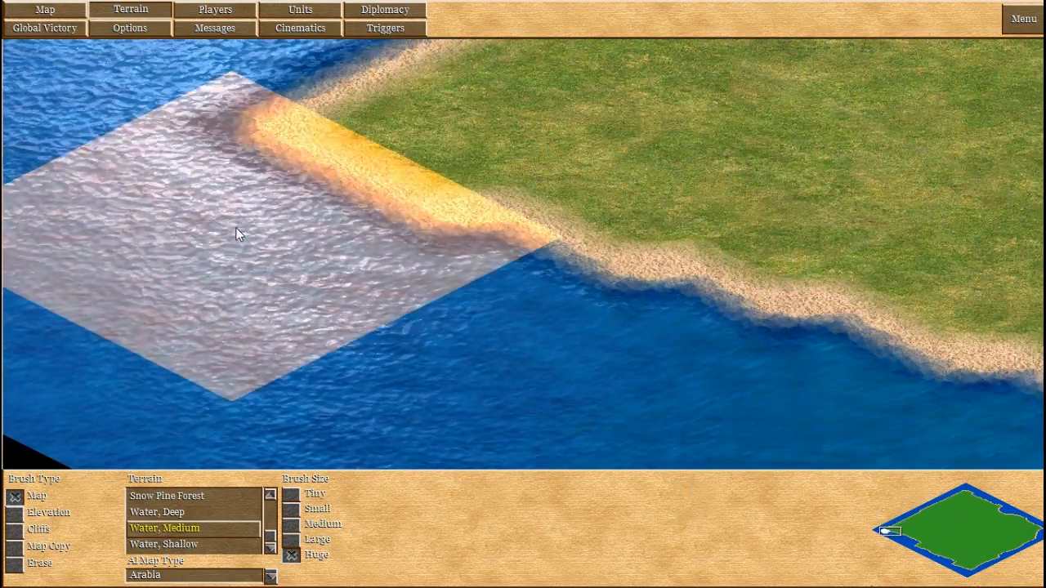
{"action": "left_click_drag", "start_coordinate": [236, 228], "coordinate": [317, 156]}
{"action": "left_click", "coordinate": [996, 570]}
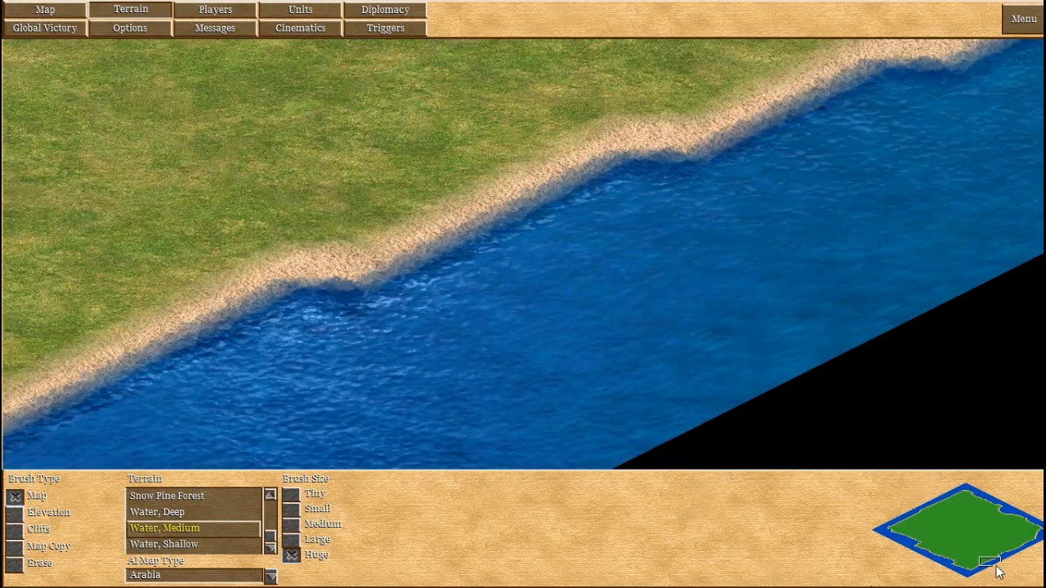
{"action": "left_click_drag", "start_coordinate": [996, 570], "coordinate": [933, 500]}
{"action": "left_click_drag", "start_coordinate": [683, 291], "coordinate": [696, 404]}
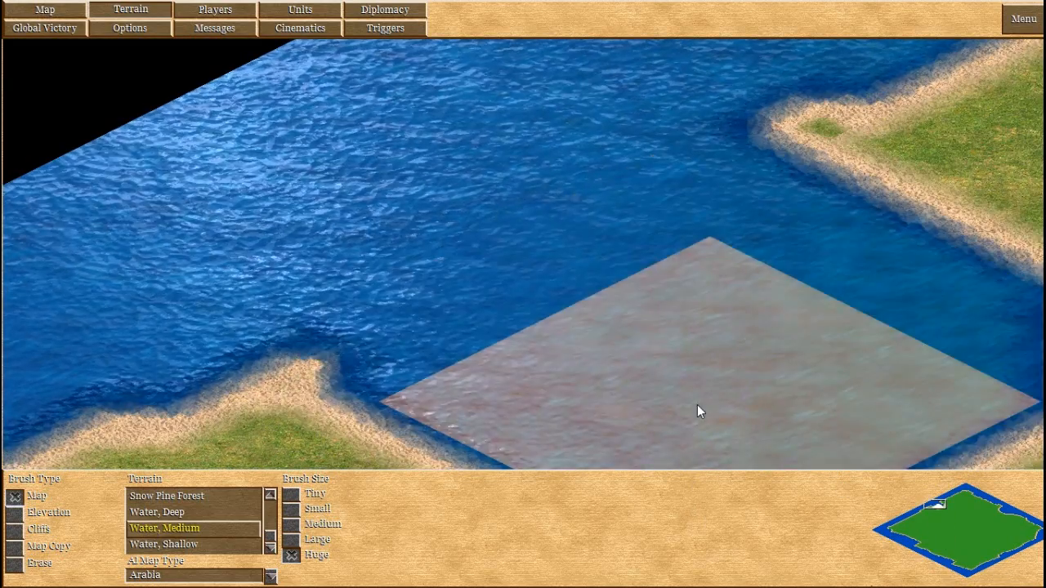
{"action": "key", "text": "Down"}
{"action": "key", "text": "Left"}
{"action": "left_click", "coordinate": [692, 423]}
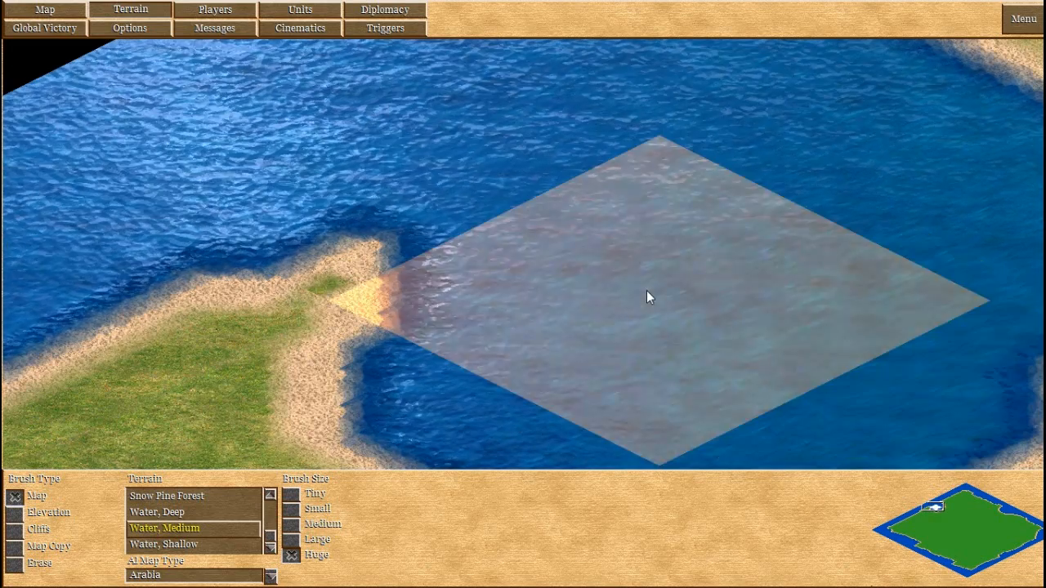
{"action": "left_click", "coordinate": [580, 260]}
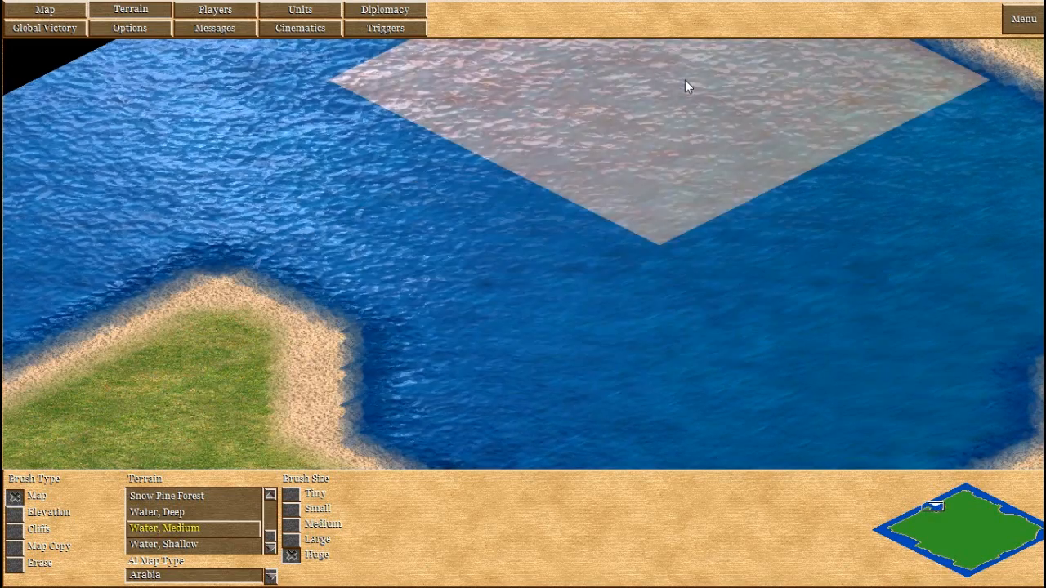
{"action": "key", "text": "Up"}
{"action": "left_click", "coordinate": [701, 94]}
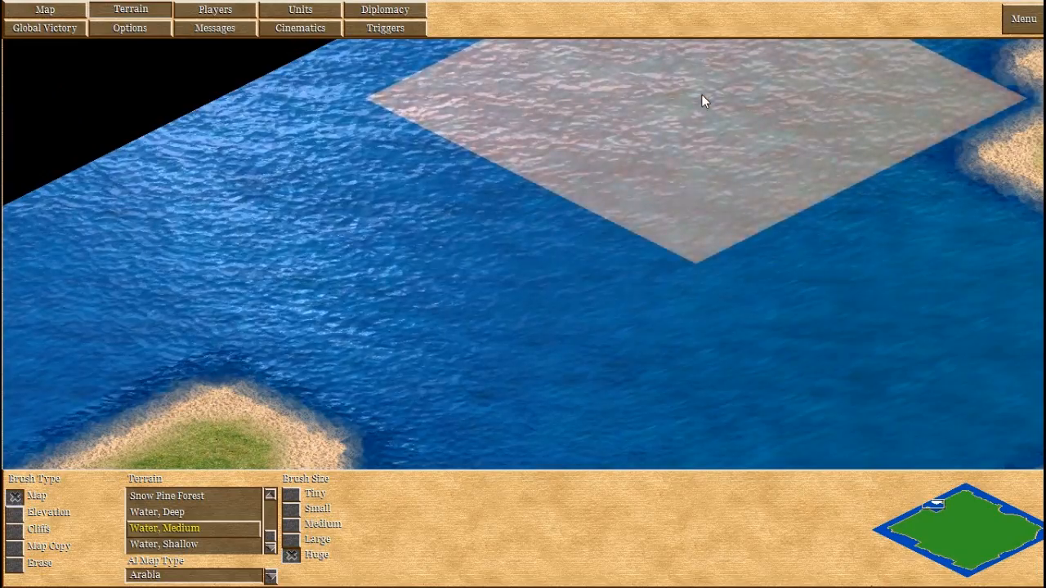
Carve a deep bay into the island's southeast coast and a smaller one into its southwest coast with Water, Medium.
{"action": "mouse_move", "coordinate": [976, 556]}
{"action": "left_mouse_down"}
{"action": "mouse_move", "coordinate": [966, 562]}
{"action": "mouse_move", "coordinate": [1013, 524]}
{"action": "mouse_move", "coordinate": [993, 555]}
{"action": "left_mouse_up"}
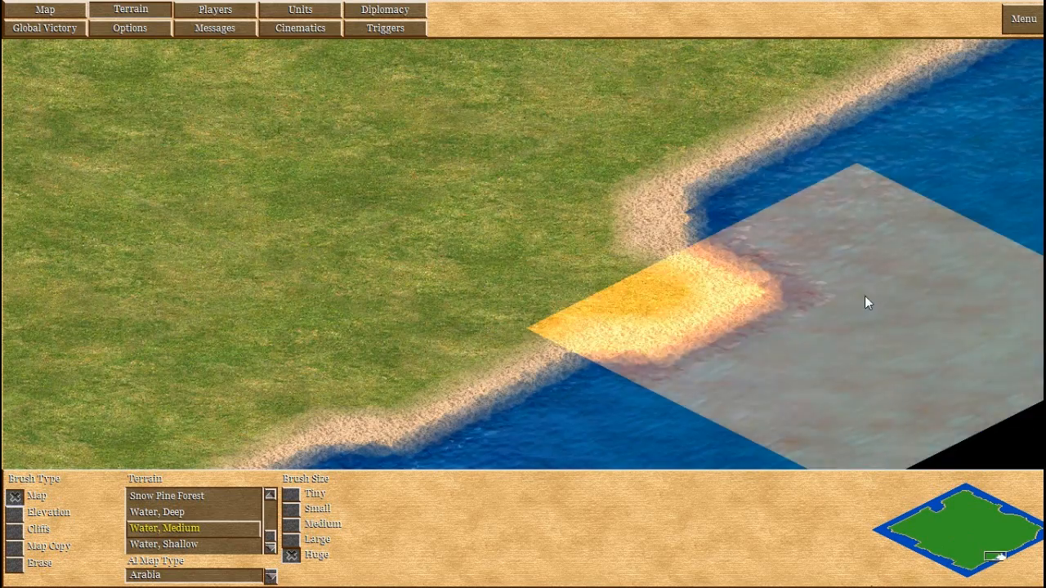
{"action": "middle_click_drag", "start_coordinate": [851, 210], "coordinate": [427, 240]}
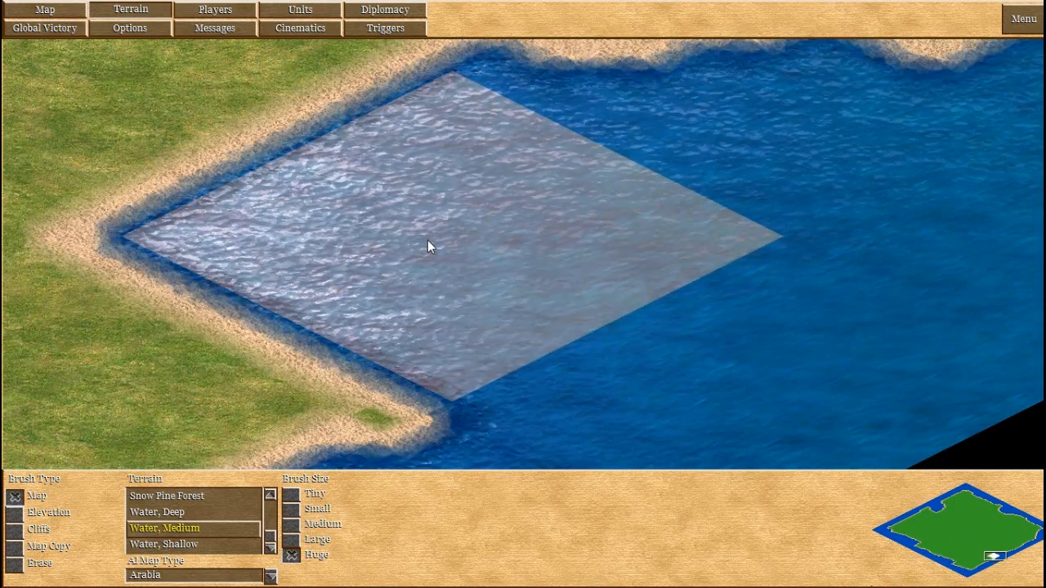
{"action": "key", "text": "Right"}
{"action": "left_click", "coordinate": [568, 81]}
{"action": "key", "text": "Right"}
{"action": "left_click", "coordinate": [593, 77]}
{"action": "key", "text": "Right"}
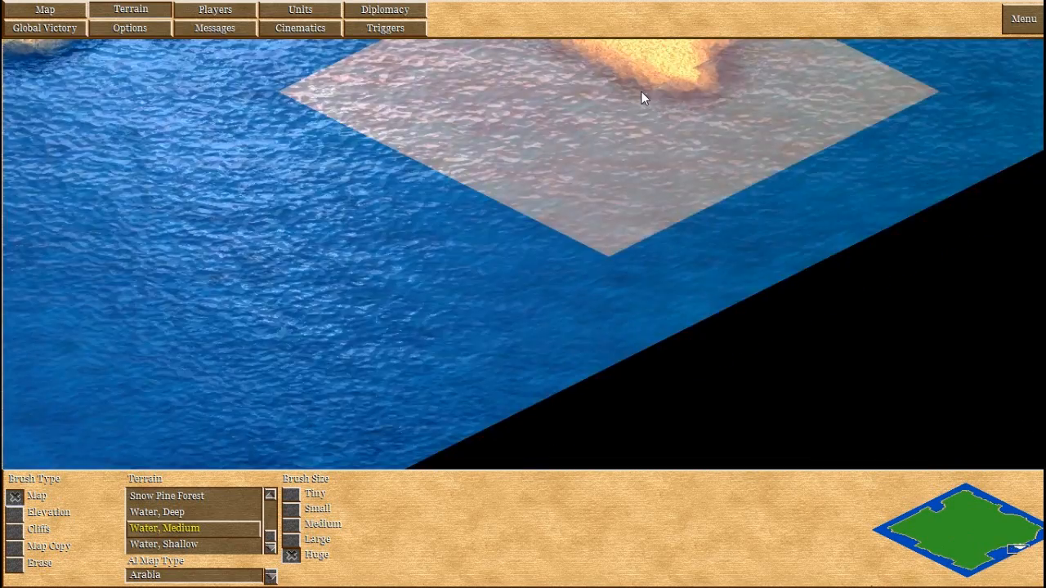
{"action": "left_click", "coordinate": [641, 91]}
{"action": "key", "text": "Right"}
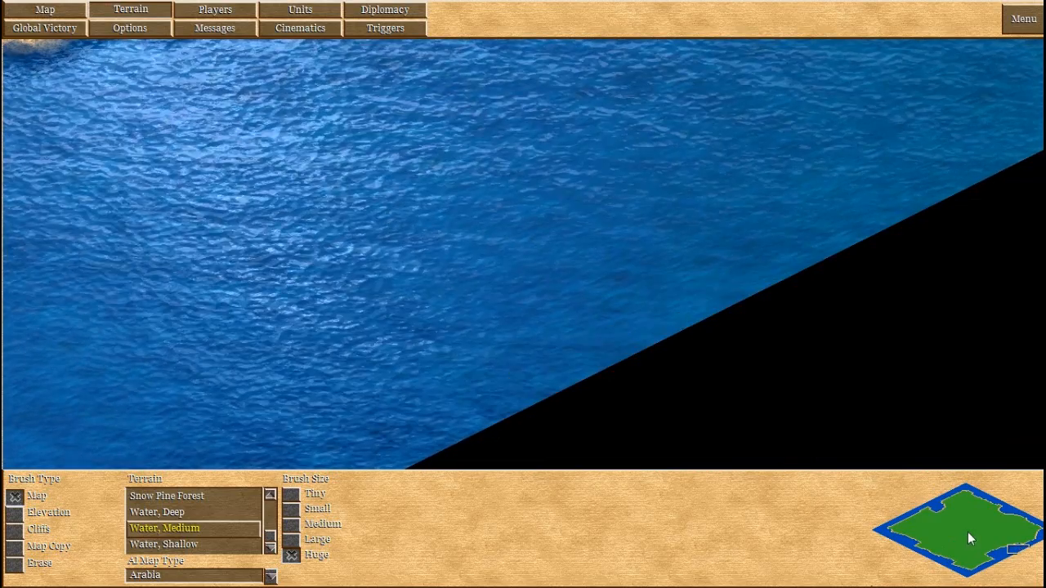
{"action": "mouse_move", "coordinate": [1014, 546]}
{"action": "left_mouse_down"}
{"action": "mouse_move", "coordinate": [934, 531]}
{"action": "mouse_move", "coordinate": [962, 551]}
{"action": "mouse_move", "coordinate": [934, 558]}
{"action": "mouse_move", "coordinate": [919, 546]}
{"action": "mouse_move", "coordinate": [921, 522]}
{"action": "mouse_move", "coordinate": [916, 544]}
{"action": "left_mouse_up"}
{"action": "left_click", "coordinate": [689, 343]}
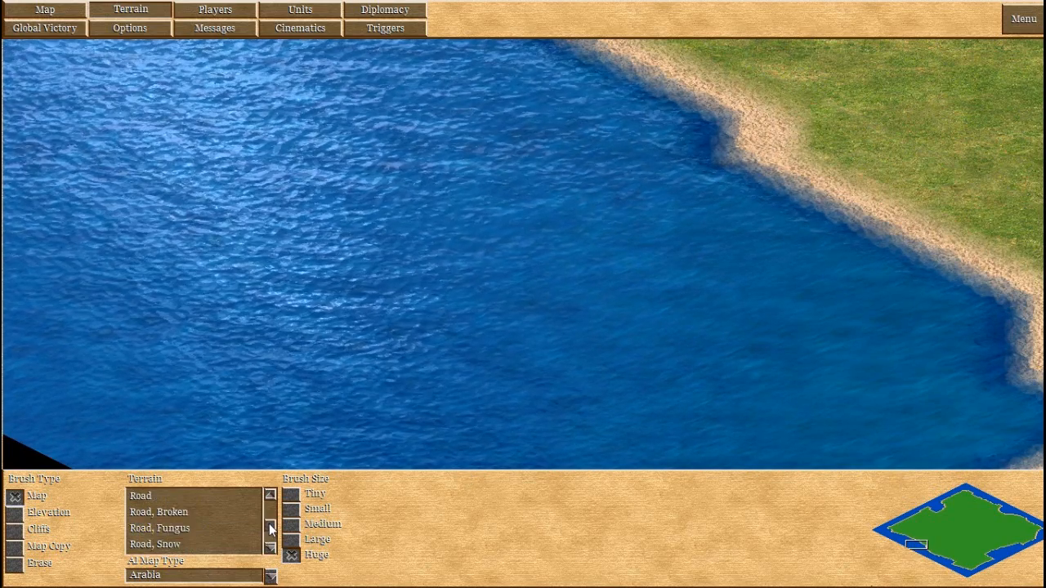
Switch the terrain to Snow Pine Forest and paint a dense wood in the western part of the island.
{"action": "left_click_drag", "start_coordinate": [269, 503], "coordinate": [263, 541]}
{"action": "left_click", "coordinate": [184, 498]}
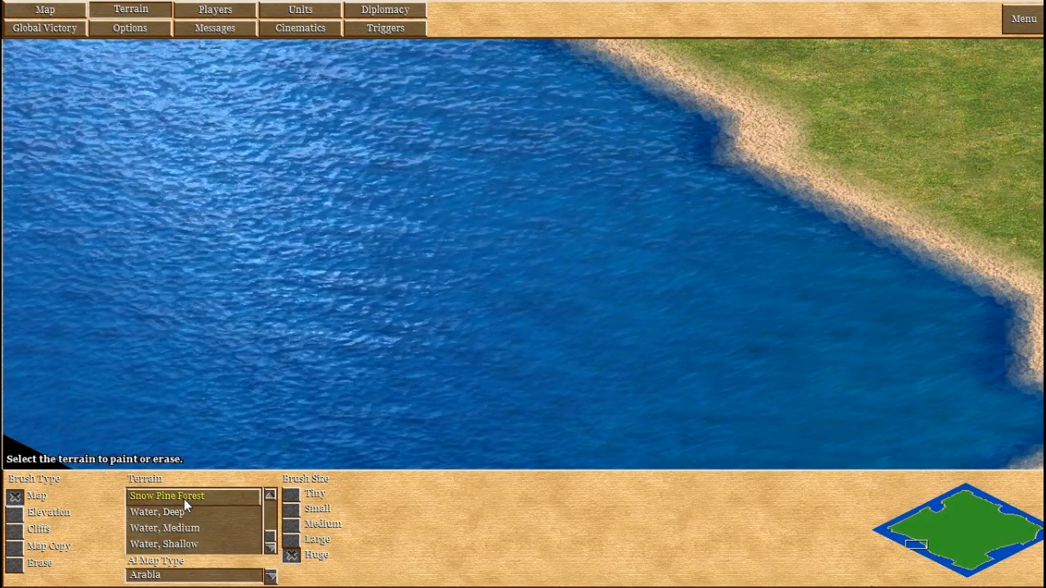
{"action": "mouse_move", "coordinate": [1022, 7]}
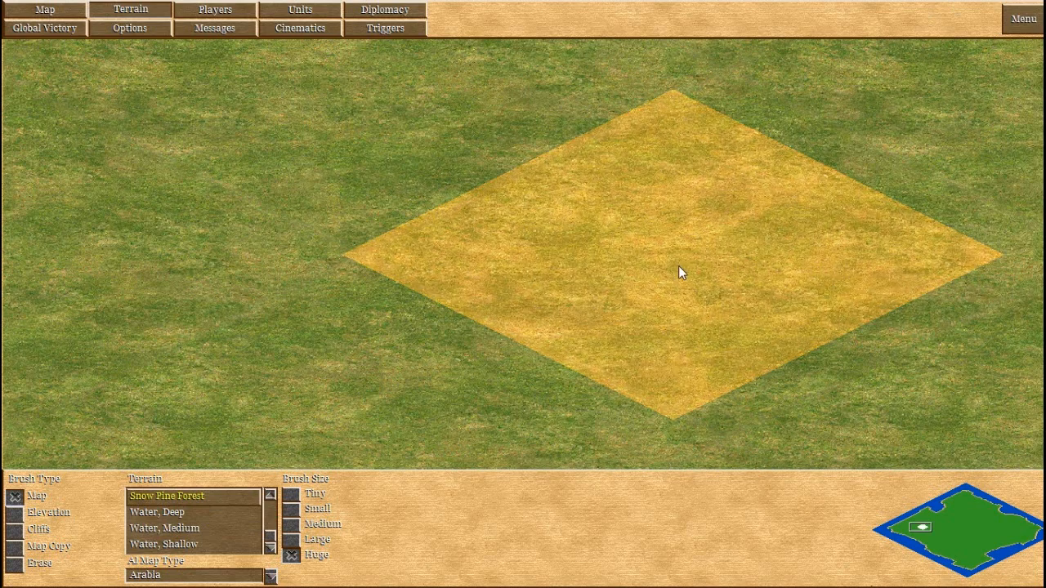
{"action": "left_click", "coordinate": [667, 263]}
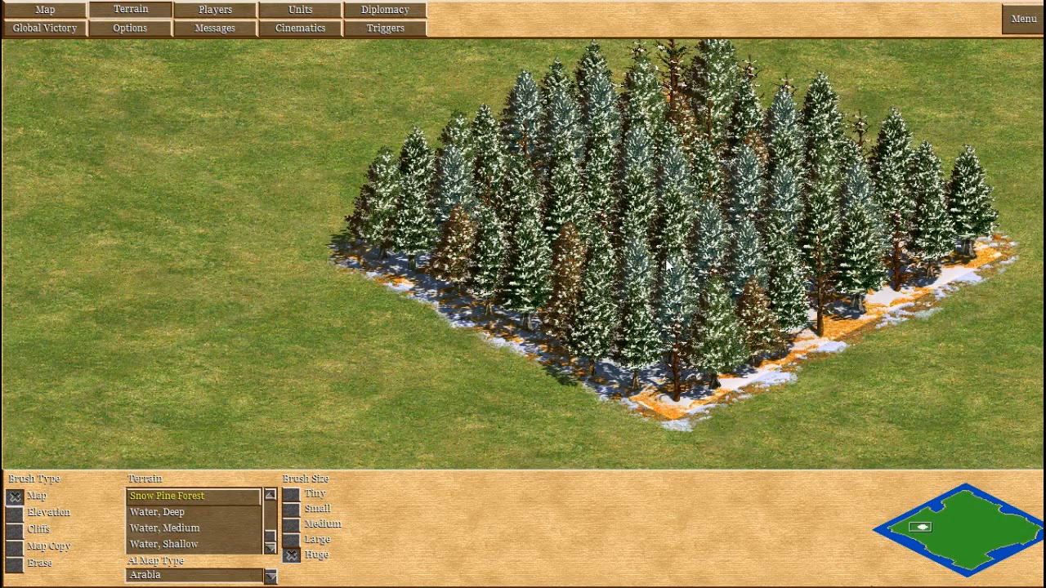
{"action": "left_click", "coordinate": [606, 303]}
{"action": "mouse_move", "coordinate": [600, 314]}
{"action": "left_mouse_down"}
{"action": "mouse_move", "coordinate": [520, 335]}
{"action": "mouse_move", "coordinate": [371, 230]}
{"action": "left_mouse_up"}
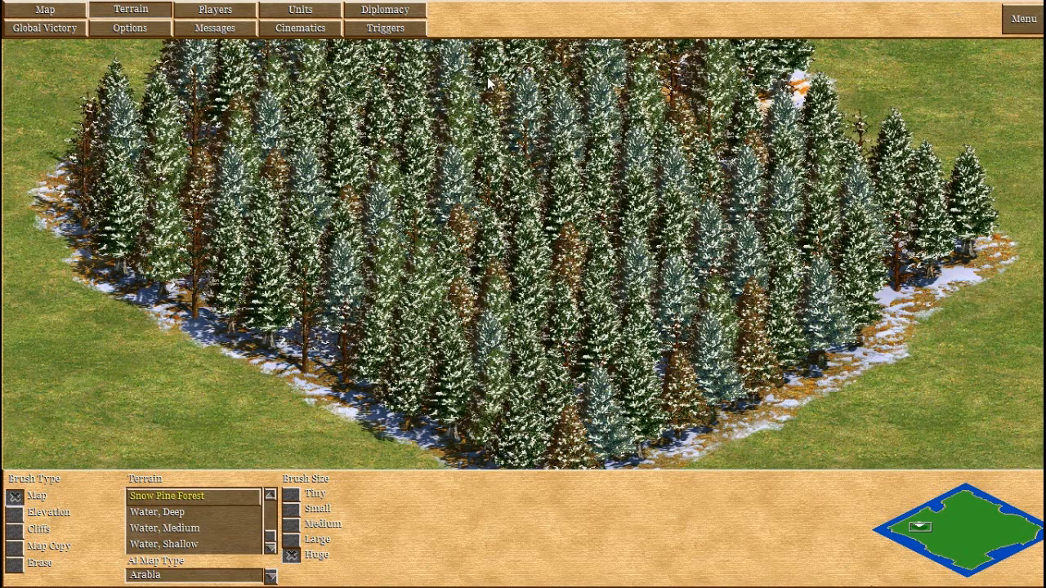
Extend the western Snow Pine Forest northward and curve it eastward below the northwest coast.
{"action": "key", "text": "Up"}
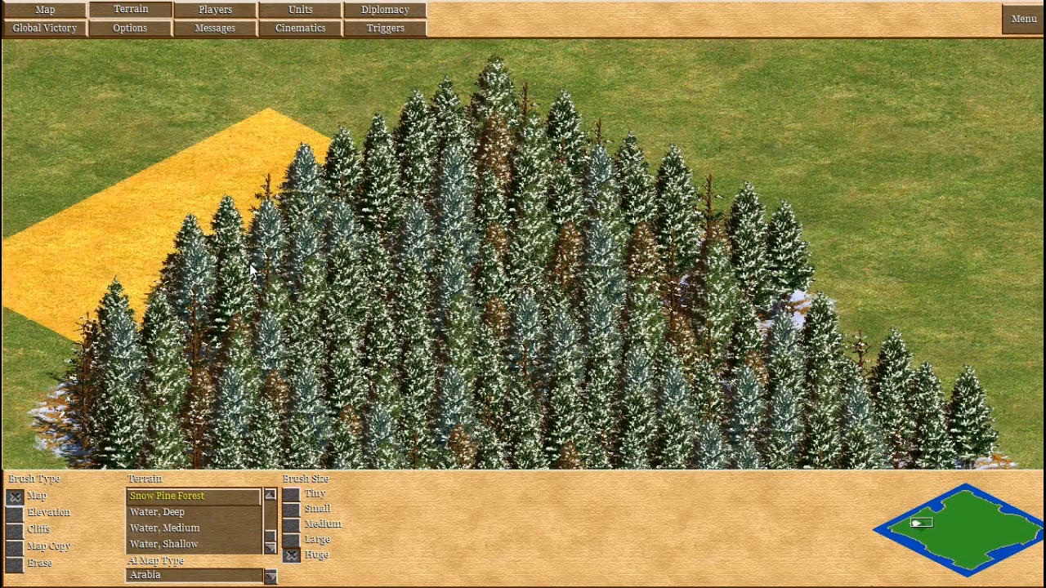
{"action": "left_click", "coordinate": [290, 186]}
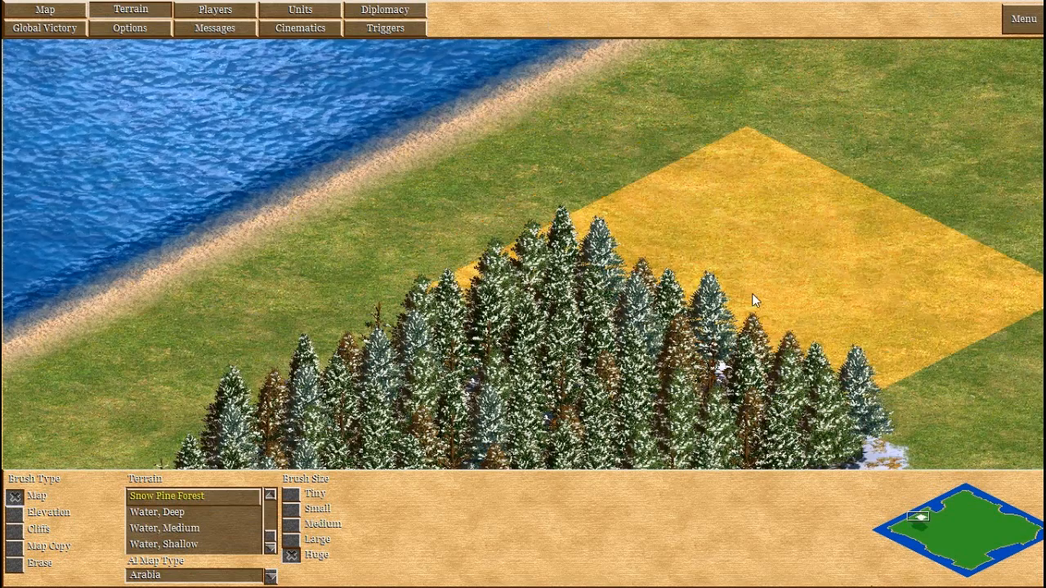
{"action": "left_click", "coordinate": [751, 294]}
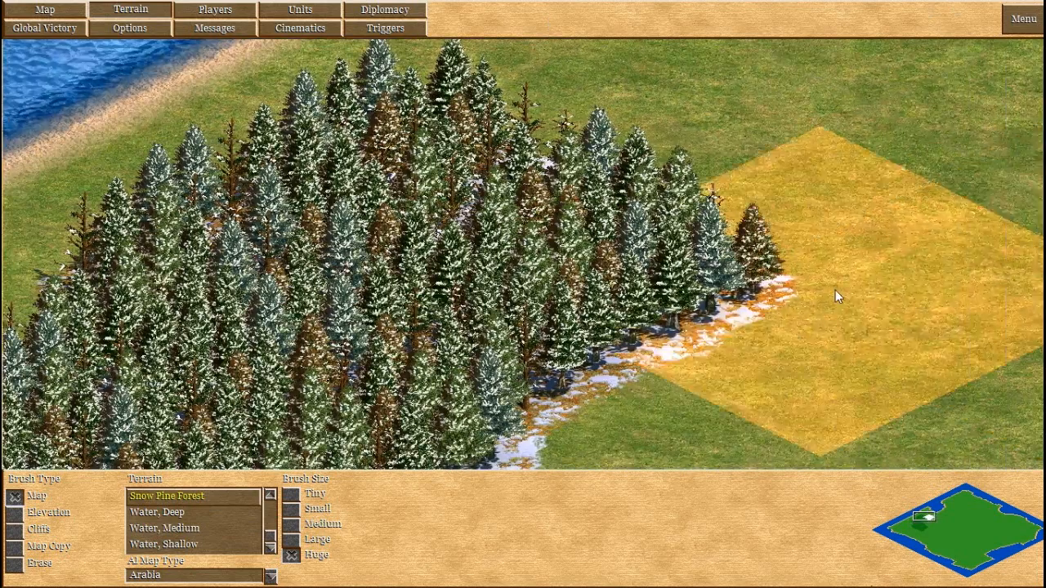
{"action": "left_click", "coordinate": [834, 293]}
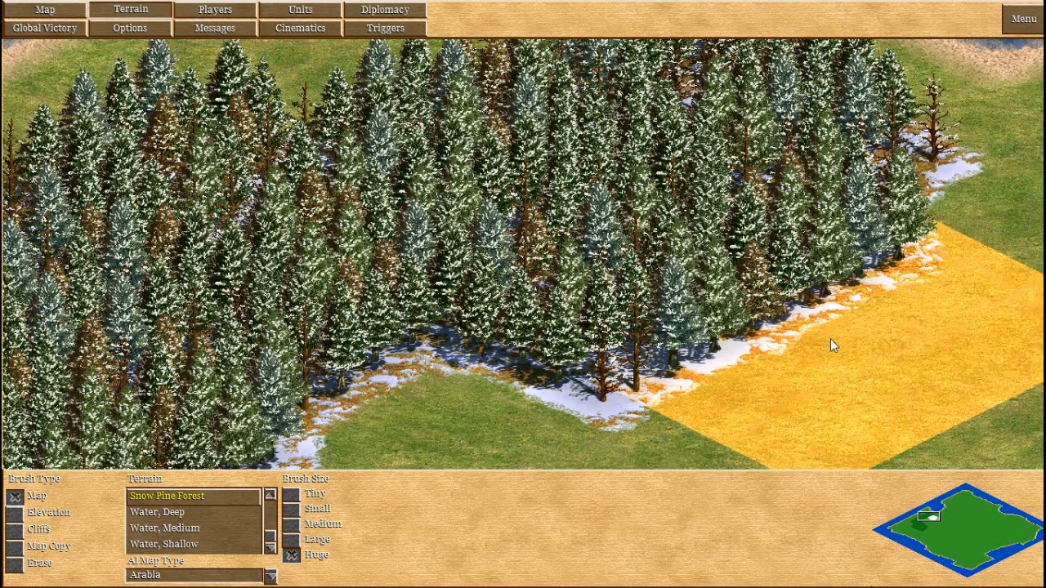
{"action": "left_click", "coordinate": [830, 339]}
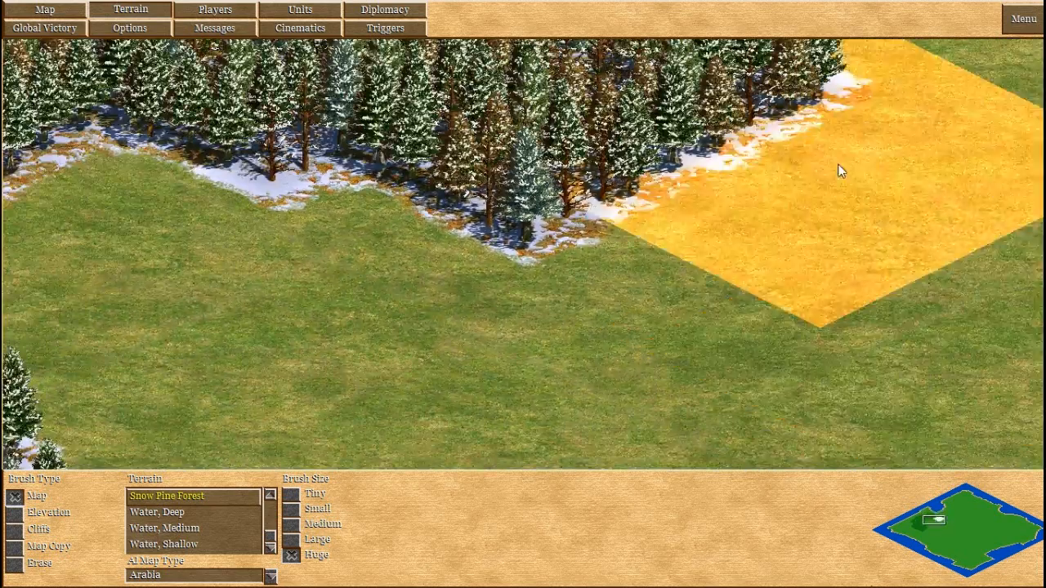
{"action": "left_click", "coordinate": [834, 163]}
{"action": "left_click", "coordinate": [870, 327]}
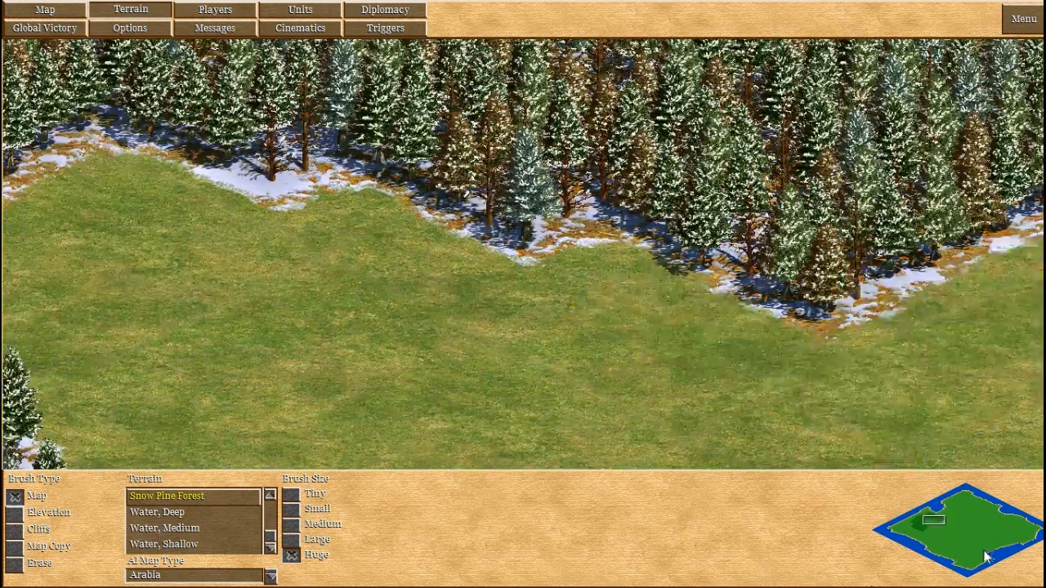
Paint a second Snow Pine Forest in the island's eastern part, curving it southwest and back toward the west.
{"action": "left_click", "coordinate": [1008, 533]}
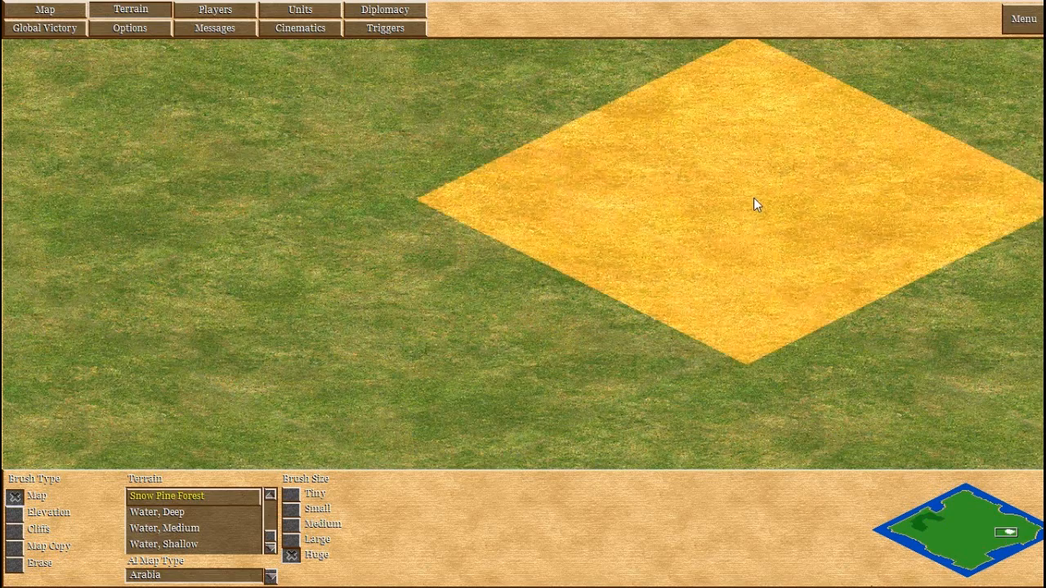
{"action": "left_click", "coordinate": [715, 153]}
{"action": "left_click", "coordinate": [855, 297]}
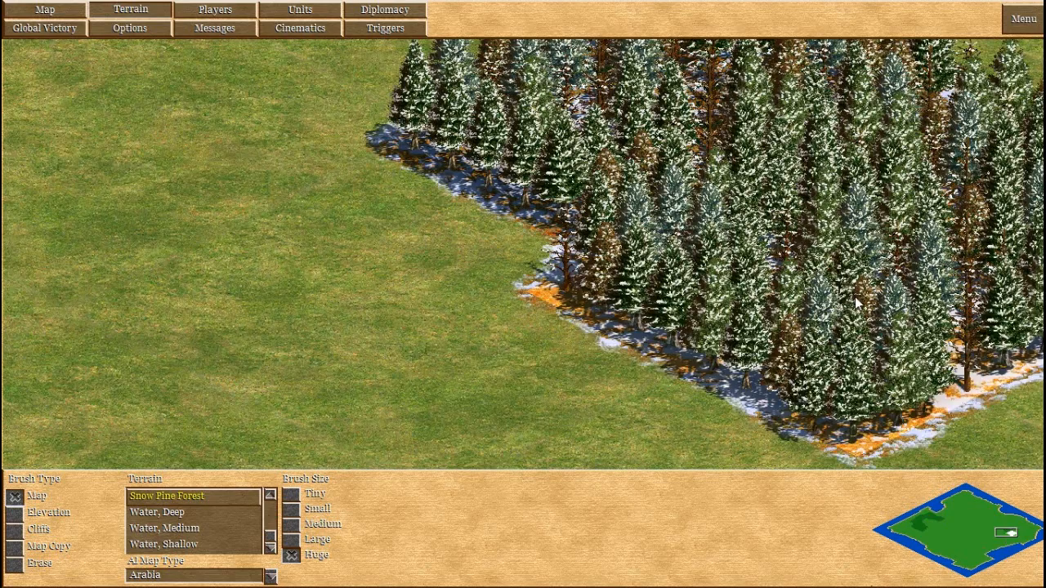
{"action": "left_click", "coordinate": [863, 363]}
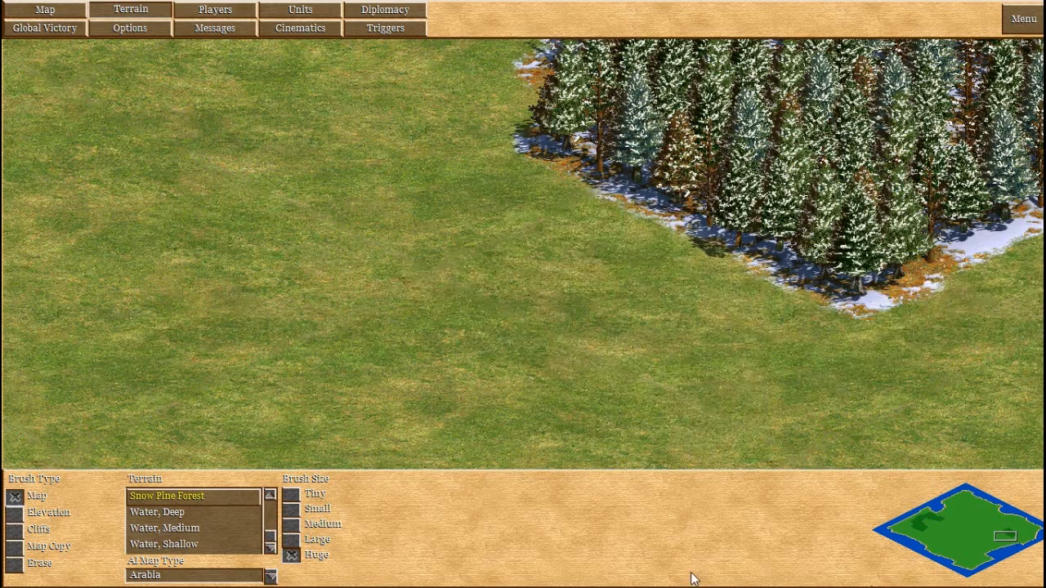
{"action": "left_click", "coordinate": [705, 301]}
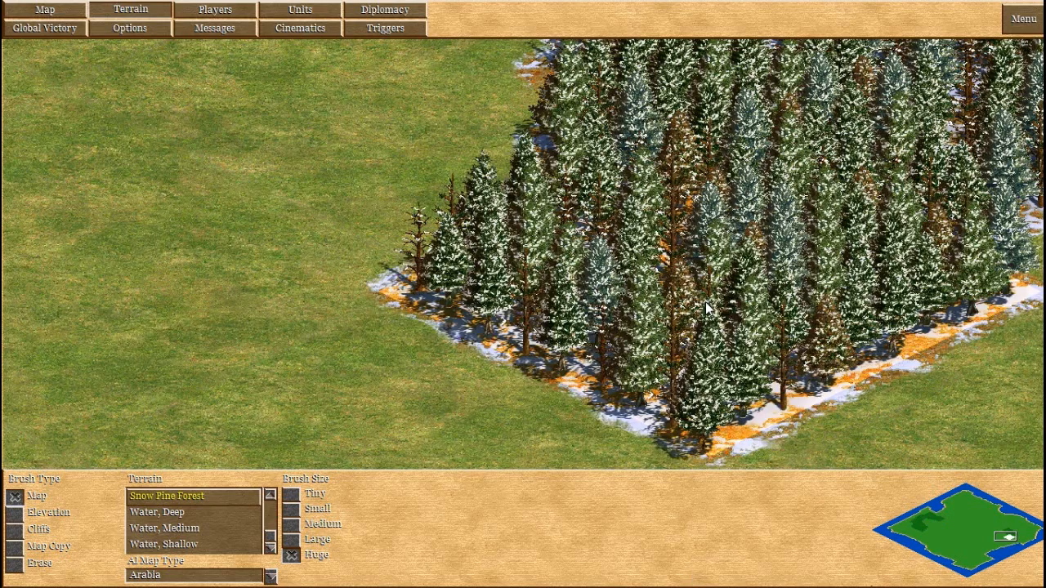
{"action": "left_click", "coordinate": [580, 357]}
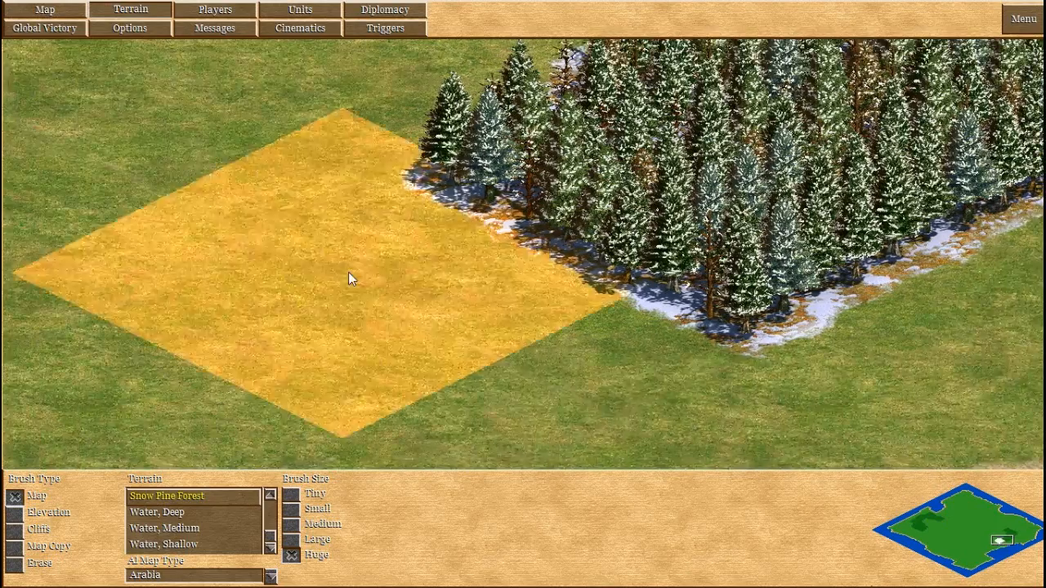
{"action": "left_click", "coordinate": [348, 278]}
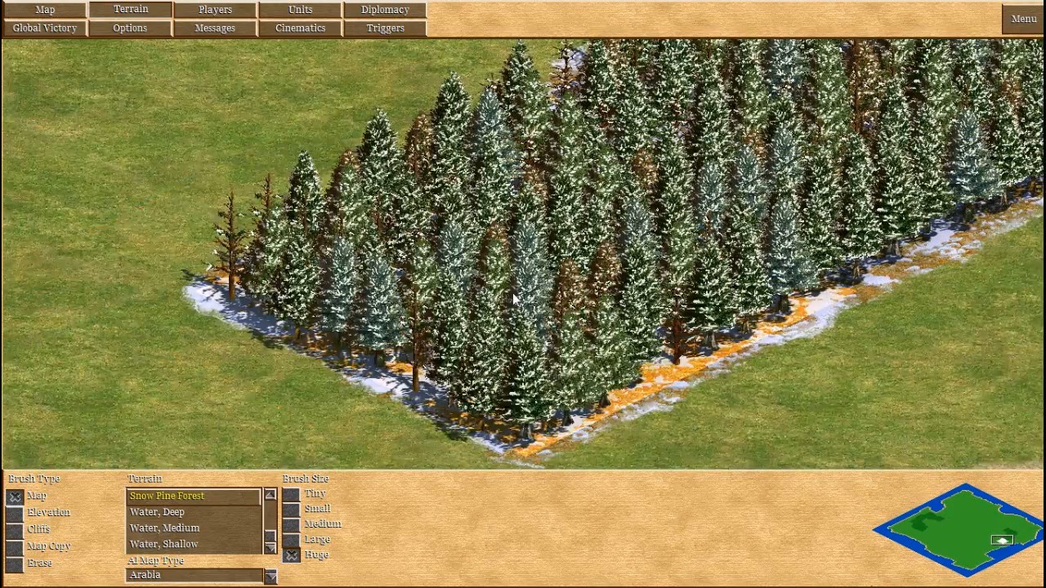
{"action": "left_click", "coordinate": [204, 237]}
{"action": "left_click", "coordinate": [155, 320]}
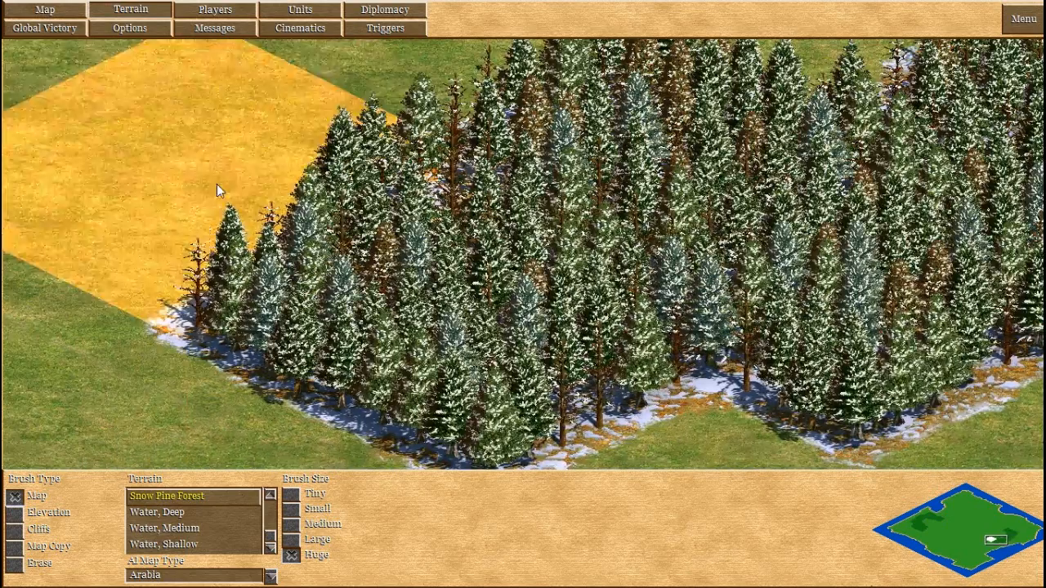
{"action": "left_click", "coordinate": [217, 183]}
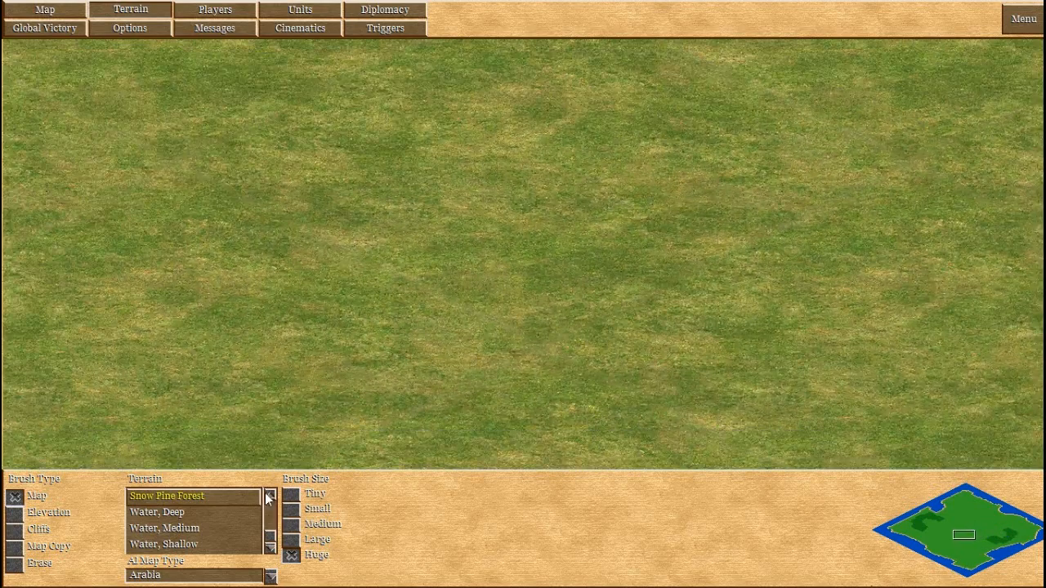
Switch the terrain to Pine Forest and paint a large wood across the centre of the island.
{"action": "left_click", "coordinate": [270, 496]}
{"action": "left_click", "coordinate": [270, 496]}
{"action": "left_click", "coordinate": [270, 496]}
{"action": "left_click", "coordinate": [270, 496]}
{"action": "left_click", "coordinate": [271, 496]}
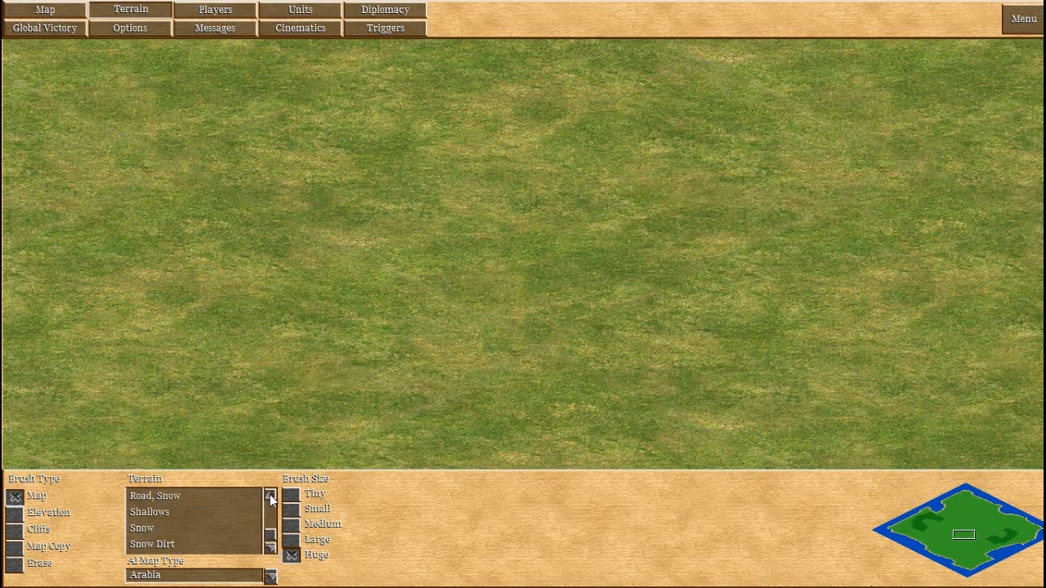
{"action": "left_click", "coordinate": [270, 496]}
{"action": "left_click", "coordinate": [270, 496]}
{"action": "left_click", "coordinate": [271, 496]}
{"action": "left_click", "coordinate": [270, 496]}
{"action": "left_click", "coordinate": [270, 496]}
{"action": "left_click", "coordinate": [270, 495]}
{"action": "left_click", "coordinate": [271, 496]}
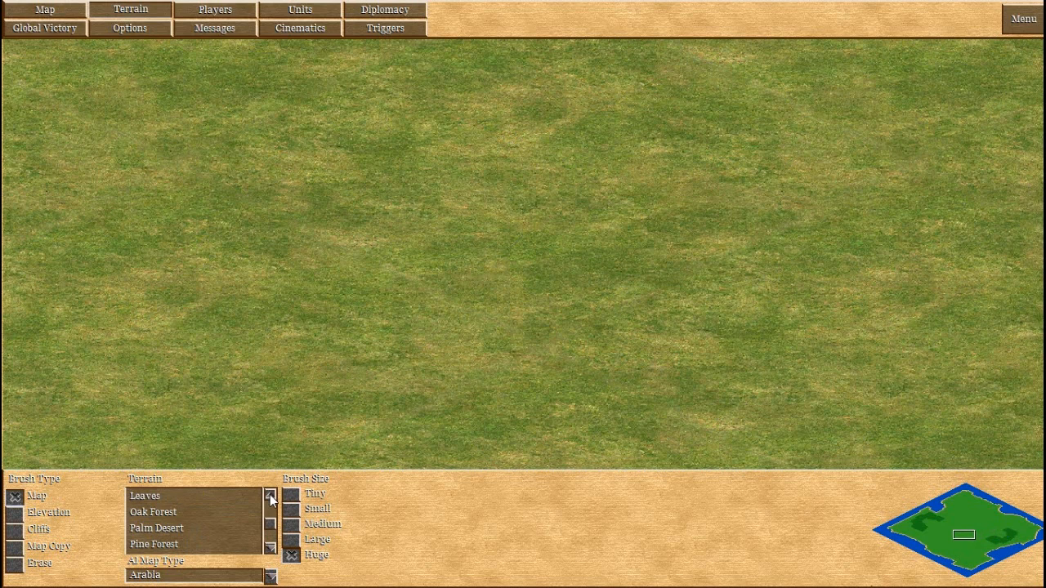
{"action": "left_click", "coordinate": [170, 533]}
{"action": "left_click", "coordinate": [169, 540]}
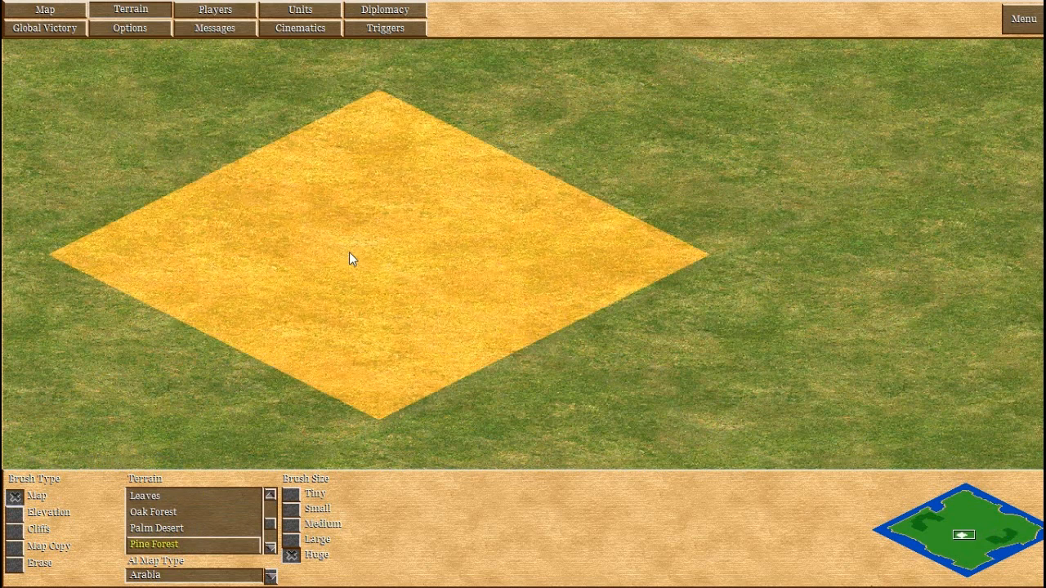
{"action": "left_click", "coordinate": [349, 253]}
{"action": "left_click", "coordinate": [621, 206]}
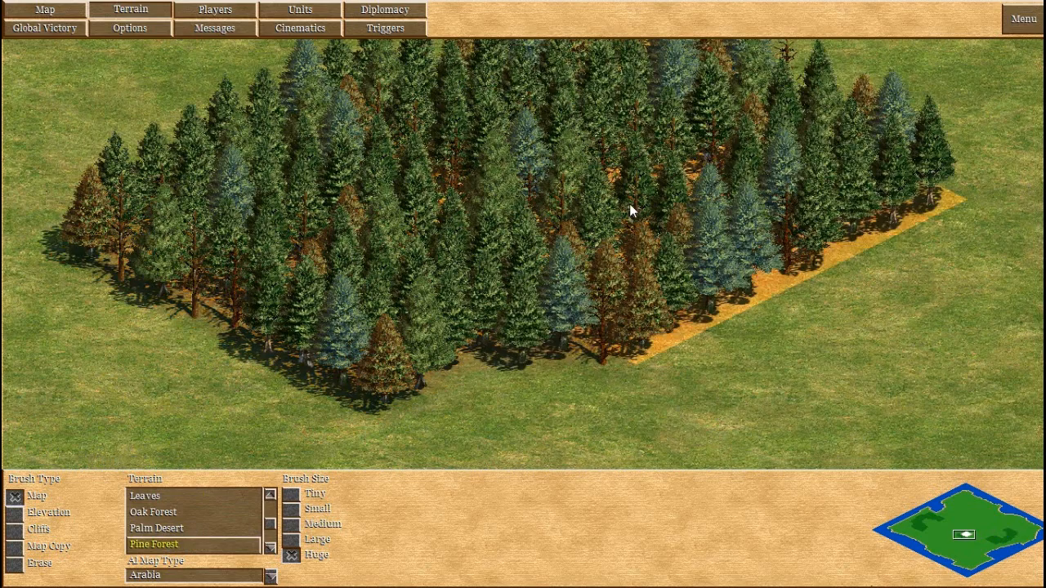
{"action": "left_click", "coordinate": [518, 278]}
{"action": "left_click", "coordinate": [273, 232]}
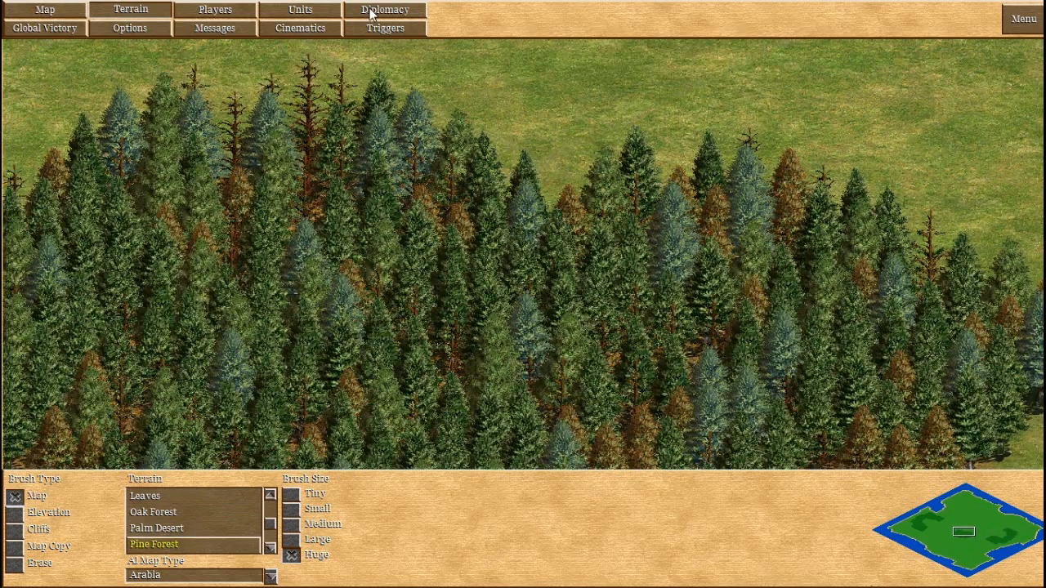
{"action": "left_click", "coordinate": [512, 130]}
{"action": "left_click", "coordinate": [776, 135]}
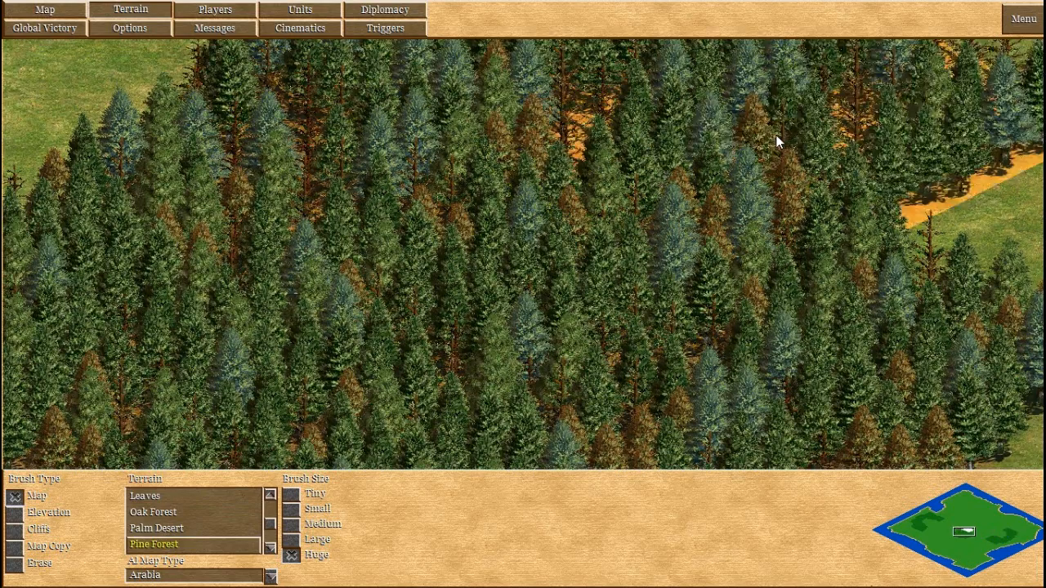
Extend the central Pine Forest northward, widening it to the west and east.
{"action": "left_click", "coordinate": [946, 75]}
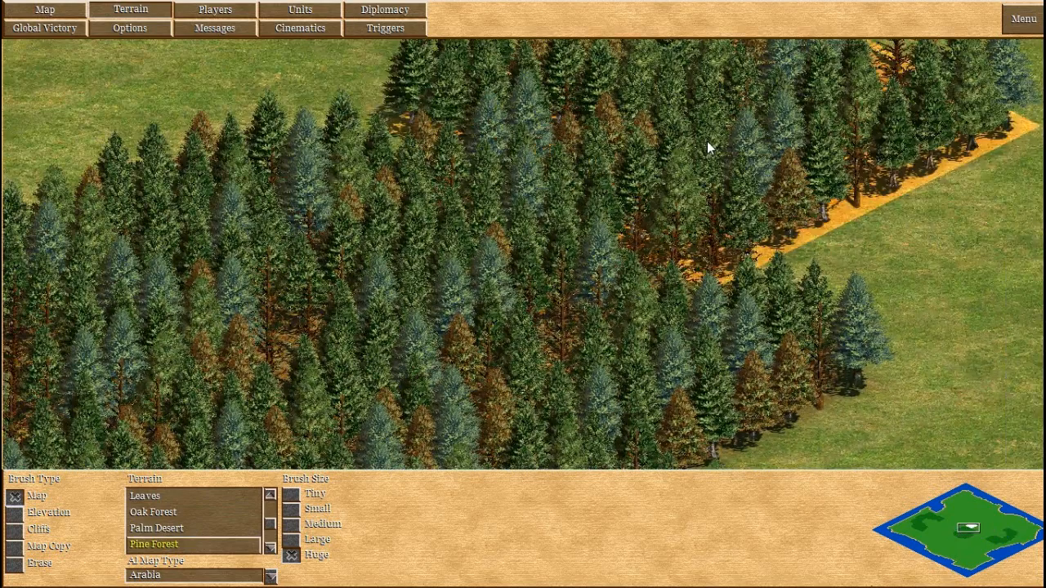
{"action": "left_click", "coordinate": [706, 141]}
{"action": "left_click", "coordinate": [557, 121]}
{"action": "left_click", "coordinate": [339, 125]}
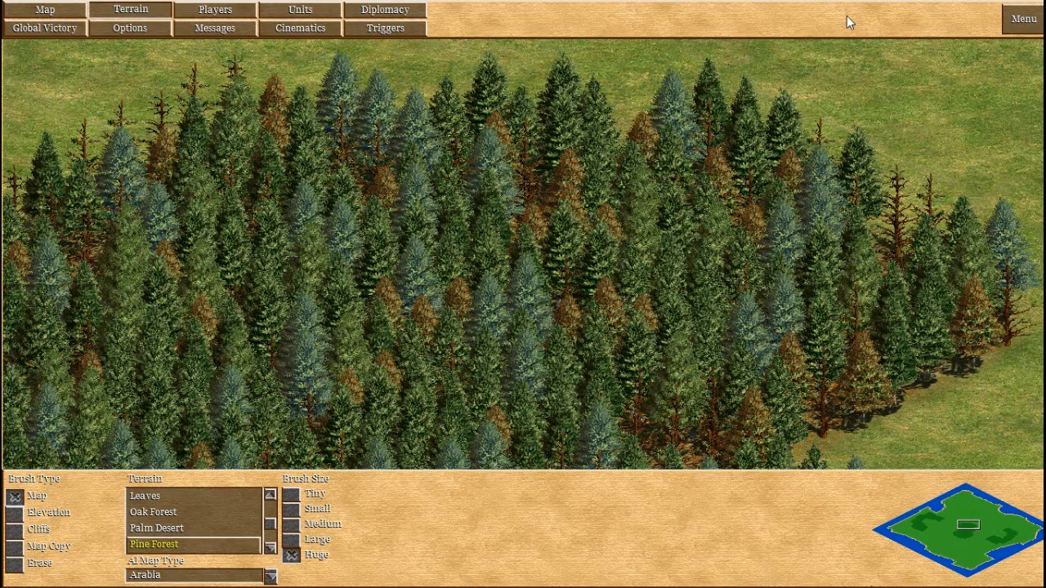
{"action": "left_click", "coordinate": [637, 96]}
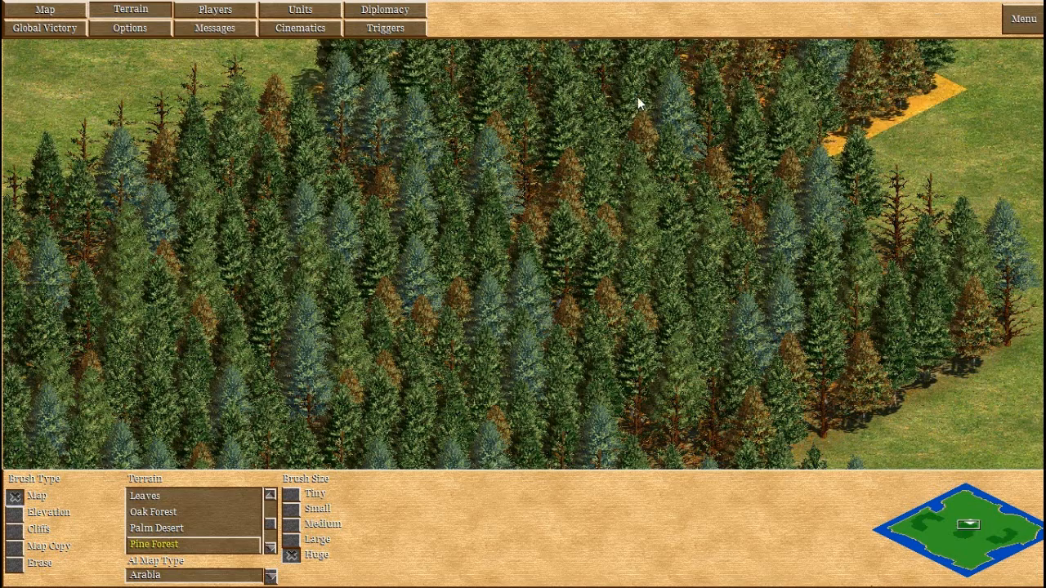
{"action": "left_click", "coordinate": [482, 116]}
{"action": "left_click", "coordinate": [182, 127]}
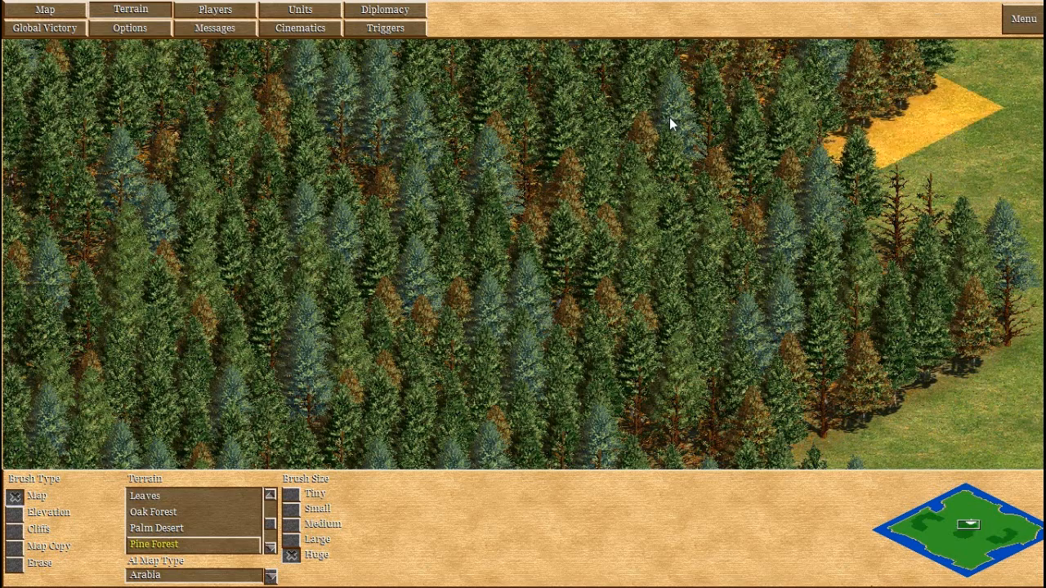
{"action": "left_click", "coordinate": [818, 101]}
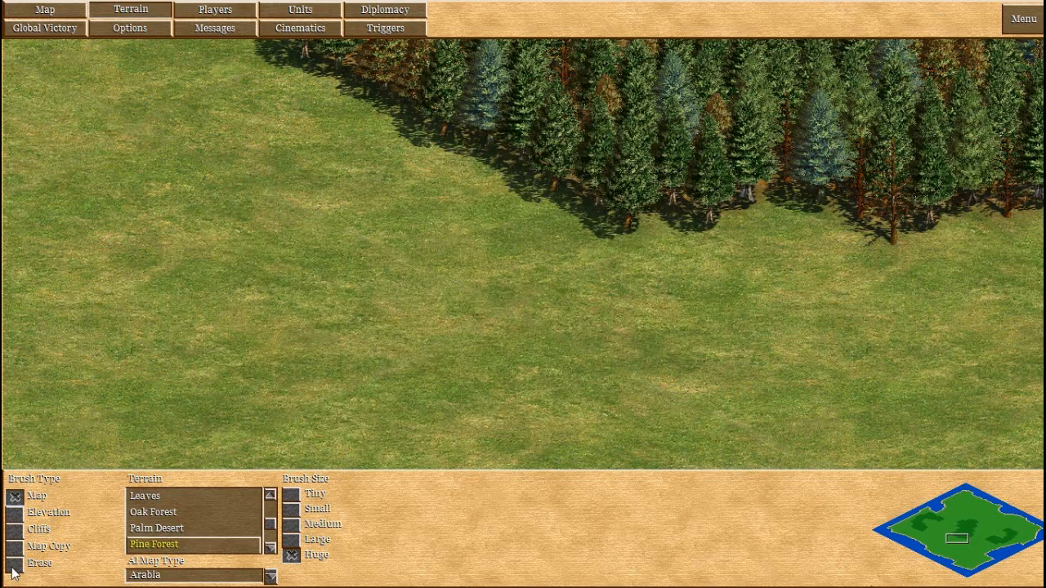
Extend the central Pine Forest toward the southwest over the open grass.
{"action": "left_click", "coordinate": [447, 312]}
{"action": "left_click", "coordinate": [728, 237]}
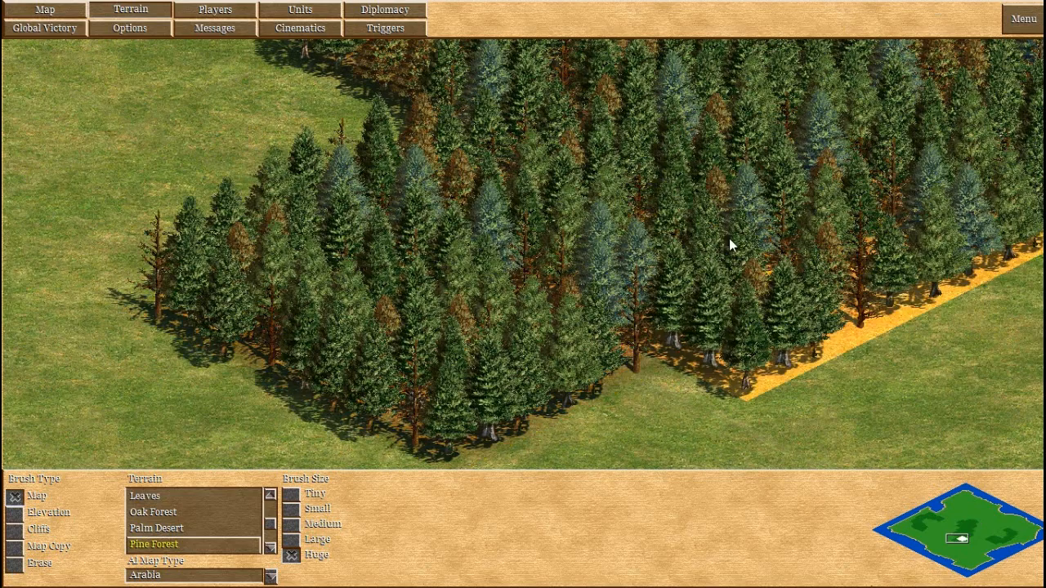
{"action": "left_click", "coordinate": [298, 163]}
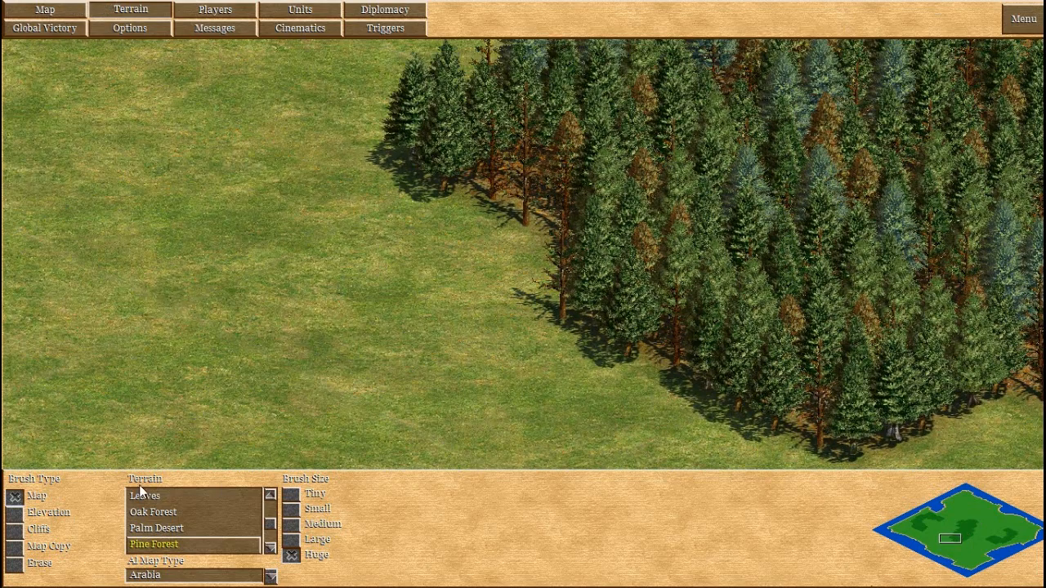
Switch the terrain to Water, Shallow with the Tiny brush and start a river southwest of the central forest, heading north.
{"action": "scroll", "coordinate": [274, 531], "scroll_direction": "down", "scroll_amount": 3}
{"action": "left_click", "coordinate": [196, 514]}
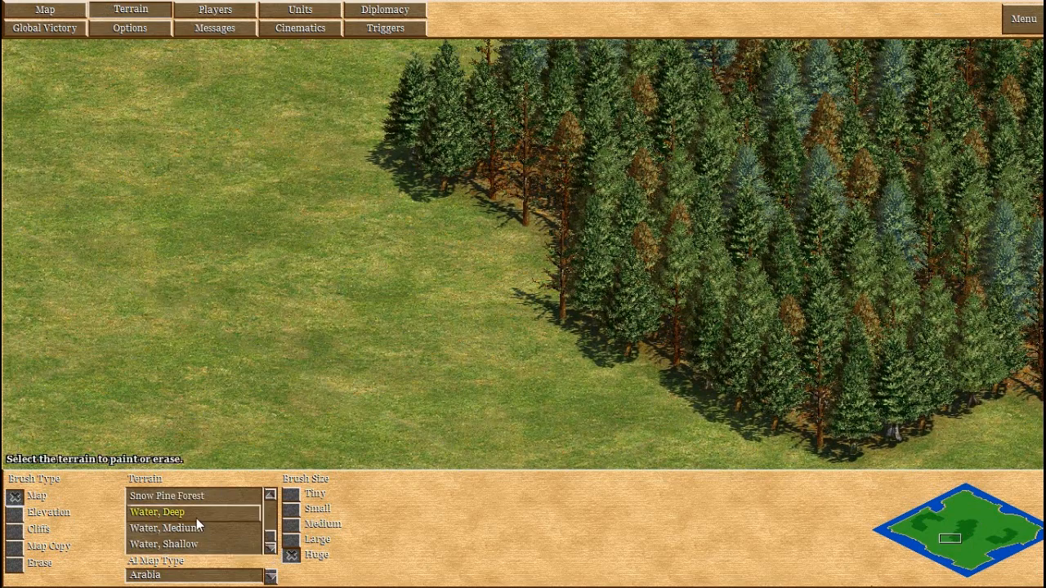
{"action": "left_click", "coordinate": [209, 544]}
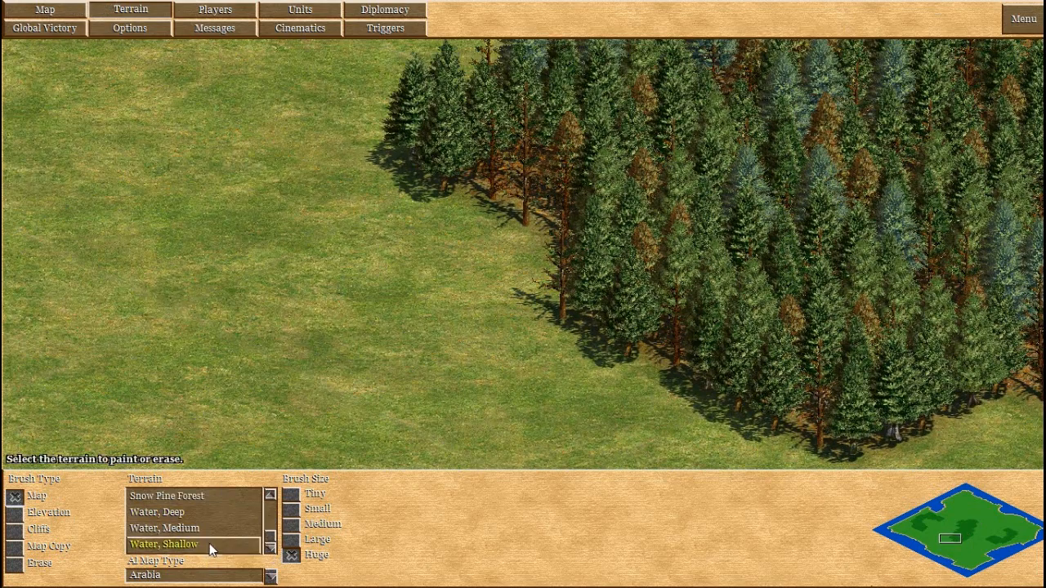
{"action": "left_click", "coordinate": [290, 495]}
{"action": "left_click", "coordinate": [199, 381]}
{"action": "mouse_move", "coordinate": [198, 382]}
{"action": "left_mouse_down"}
{"action": "mouse_move", "coordinate": [126, 322]}
{"action": "mouse_move", "coordinate": [84, 171]}
{"action": "mouse_move", "coordinate": [83, 122]}
{"action": "left_mouse_up"}
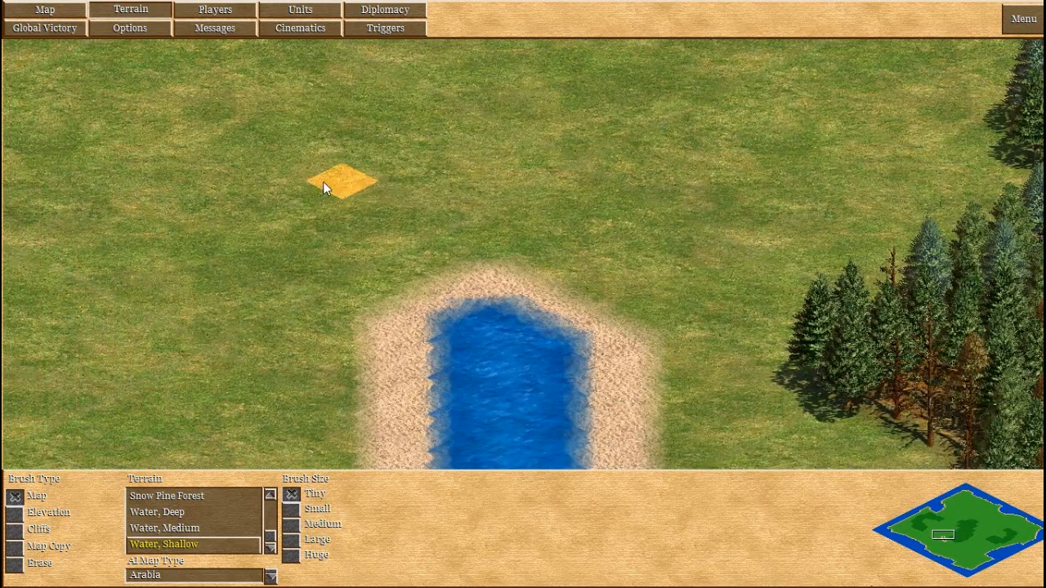
Extend the shallow river northeast along the western side of the central Pine Forest.
{"action": "mouse_move", "coordinate": [490, 281]}
{"action": "left_mouse_down"}
{"action": "mouse_move", "coordinate": [547, 119]}
{"action": "mouse_move", "coordinate": [617, 80]}
{"action": "left_mouse_up"}
{"action": "key", "text": "Up"}
{"action": "key", "text": "Right"}
{"action": "mouse_move", "coordinate": [618, 147]}
{"action": "left_mouse_down"}
{"action": "mouse_move", "coordinate": [622, 119]}
{"action": "mouse_move", "coordinate": [670, 129]}
{"action": "left_mouse_up"}
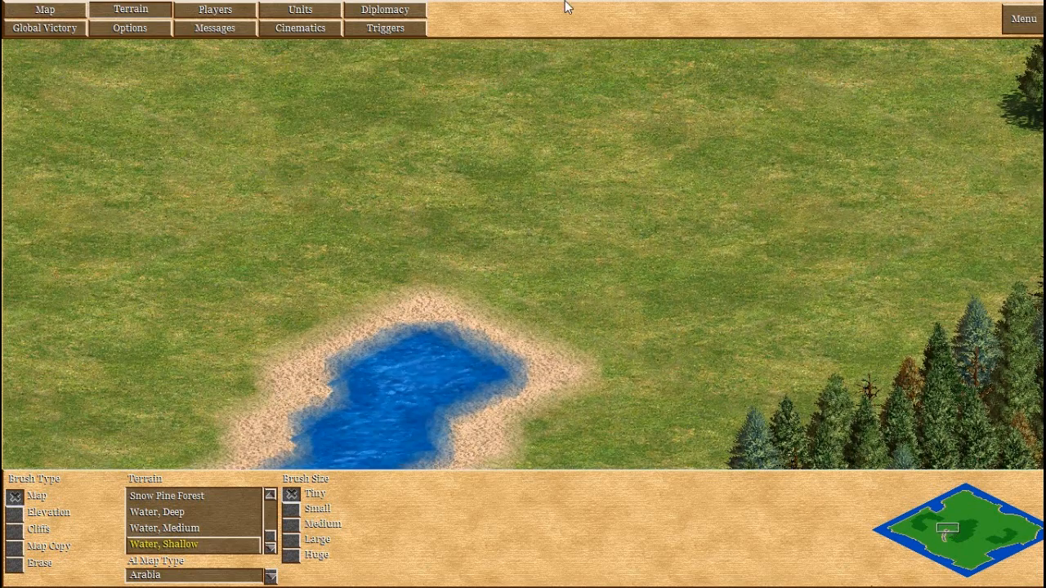
{"action": "mouse_move", "coordinate": [449, 317]}
{"action": "left_mouse_down"}
{"action": "mouse_move", "coordinate": [566, 160]}
{"action": "mouse_move", "coordinate": [657, 80]}
{"action": "left_mouse_up"}
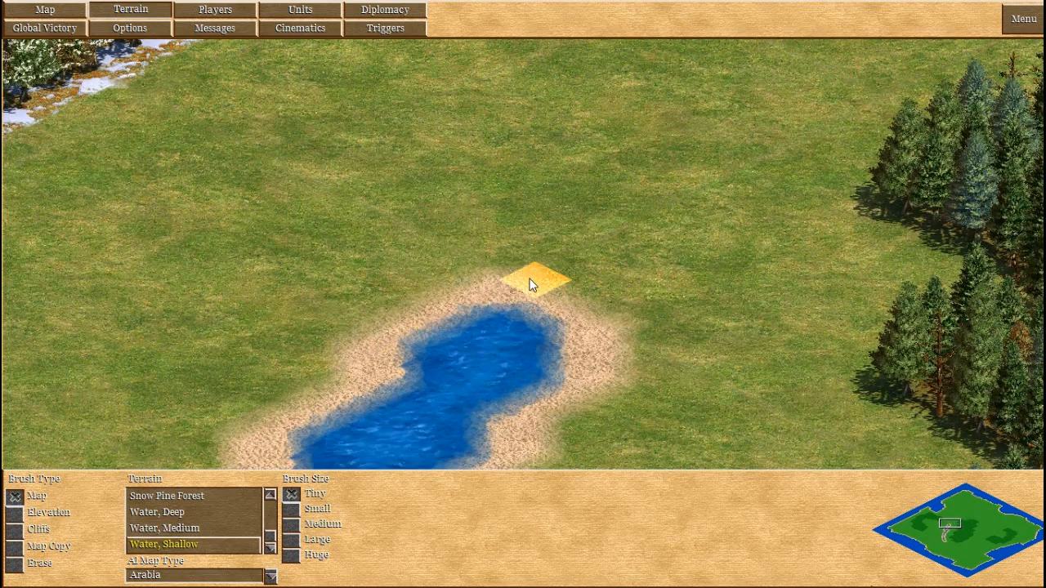
{"action": "mouse_move", "coordinate": [526, 295]}
{"action": "left_mouse_down"}
{"action": "mouse_move", "coordinate": [531, 240]}
{"action": "mouse_move", "coordinate": [600, 127]}
{"action": "left_mouse_up"}
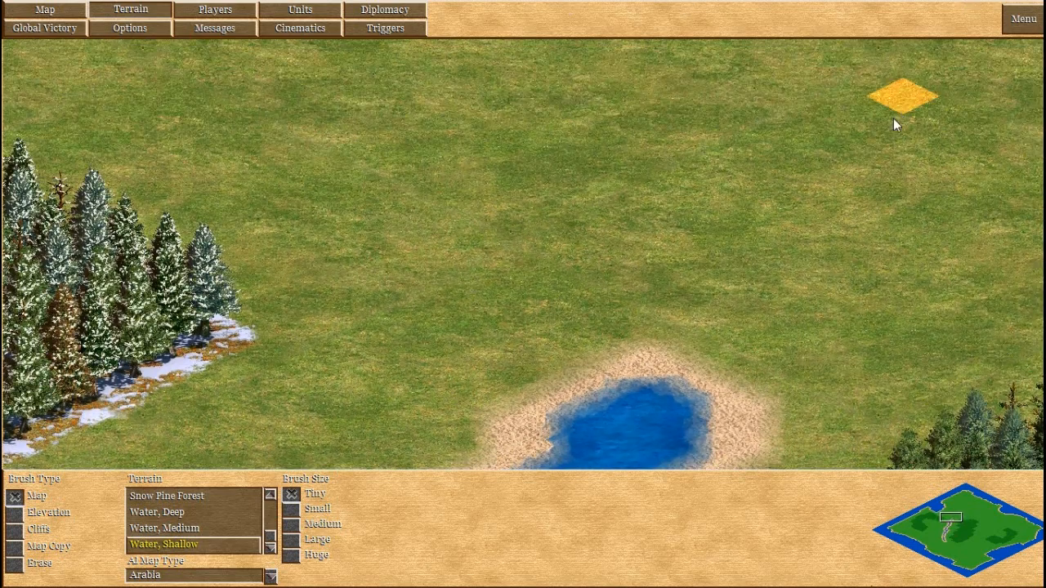
Continue the shallow river around the north of the central forest and curve it toward the southeast.
{"action": "mouse_move", "coordinate": [686, 418]}
{"action": "left_mouse_down"}
{"action": "mouse_move", "coordinate": [687, 375]}
{"action": "mouse_move", "coordinate": [837, 234]}
{"action": "mouse_move", "coordinate": [962, 147]}
{"action": "left_mouse_up"}
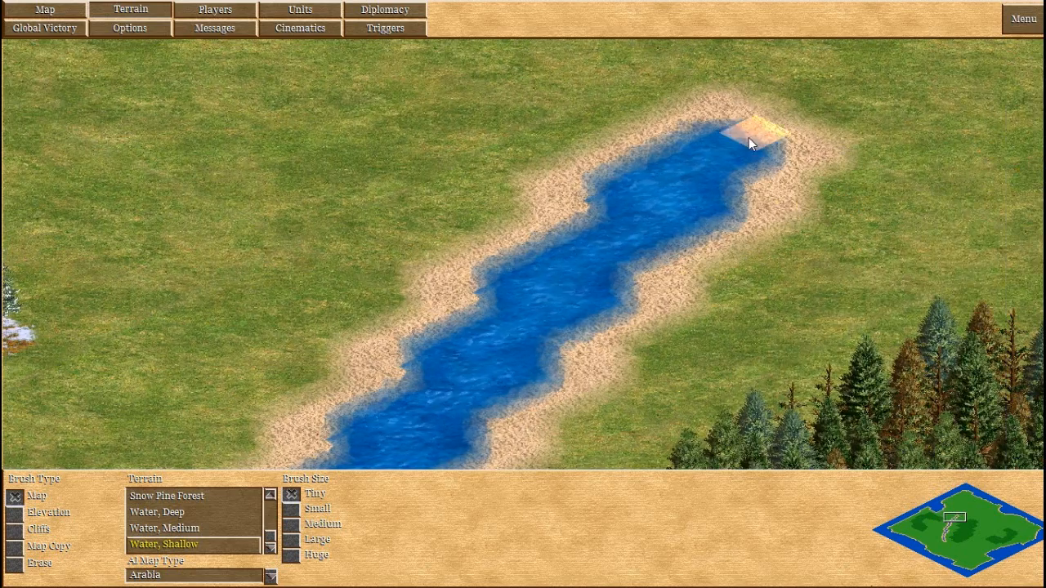
{"action": "left_click", "coordinate": [756, 129]}
{"action": "mouse_move", "coordinate": [756, 129]}
{"action": "left_mouse_down"}
{"action": "mouse_move", "coordinate": [928, 101]}
{"action": "mouse_move", "coordinate": [972, 80]}
{"action": "left_mouse_up"}
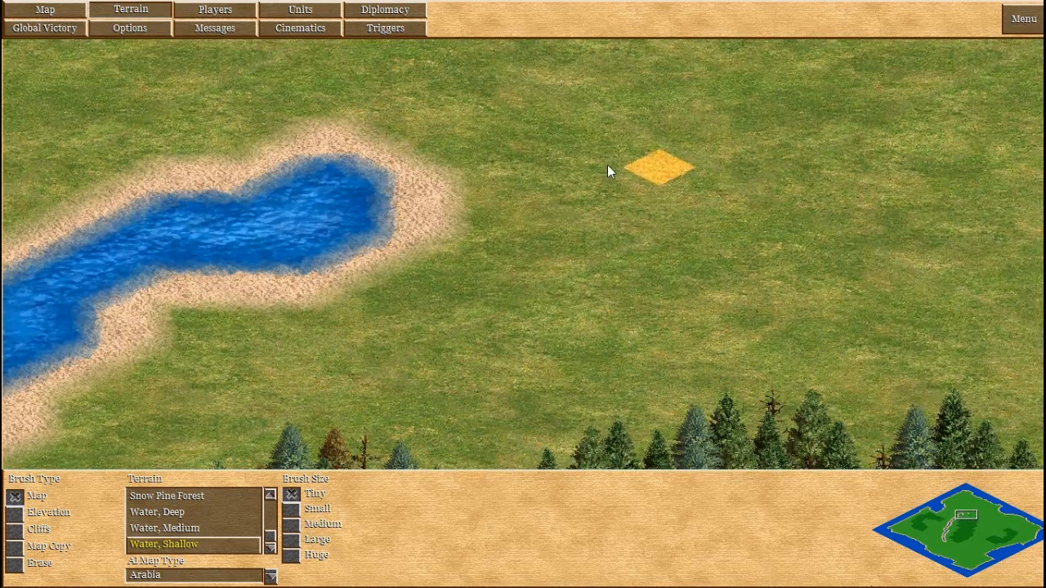
{"action": "mouse_move", "coordinate": [410, 186]}
{"action": "left_mouse_down"}
{"action": "mouse_move", "coordinate": [808, 125]}
{"action": "mouse_move", "coordinate": [989, 144]}
{"action": "left_mouse_up"}
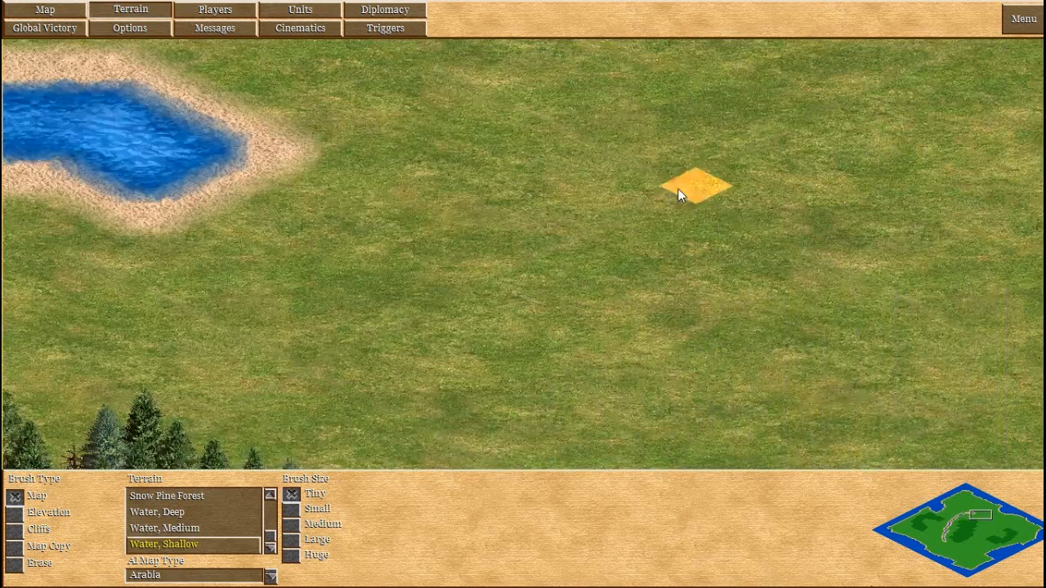
{"action": "mouse_move", "coordinate": [257, 152]}
{"action": "left_mouse_down"}
{"action": "mouse_move", "coordinate": [247, 160]}
{"action": "mouse_move", "coordinate": [775, 247]}
{"action": "mouse_move", "coordinate": [873, 390]}
{"action": "left_mouse_up"}
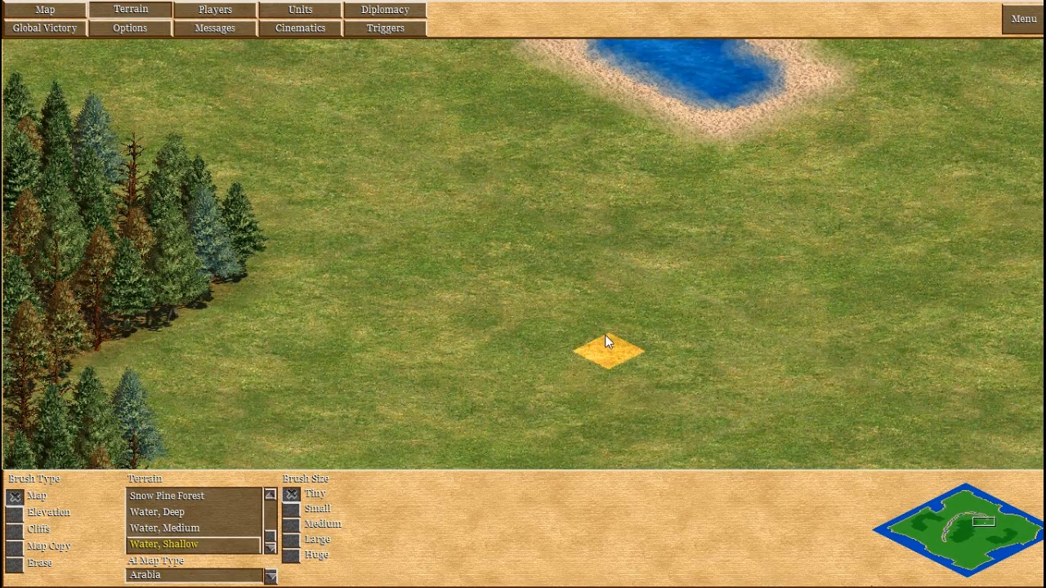
Paint the shallow river down the east of the central forest, bending it southwest before the eastern Snow Pine Forest.
{"action": "mouse_move", "coordinate": [735, 106]}
{"action": "left_mouse_down"}
{"action": "mouse_move", "coordinate": [677, 253]}
{"action": "mouse_move", "coordinate": [657, 413]}
{"action": "left_mouse_up"}
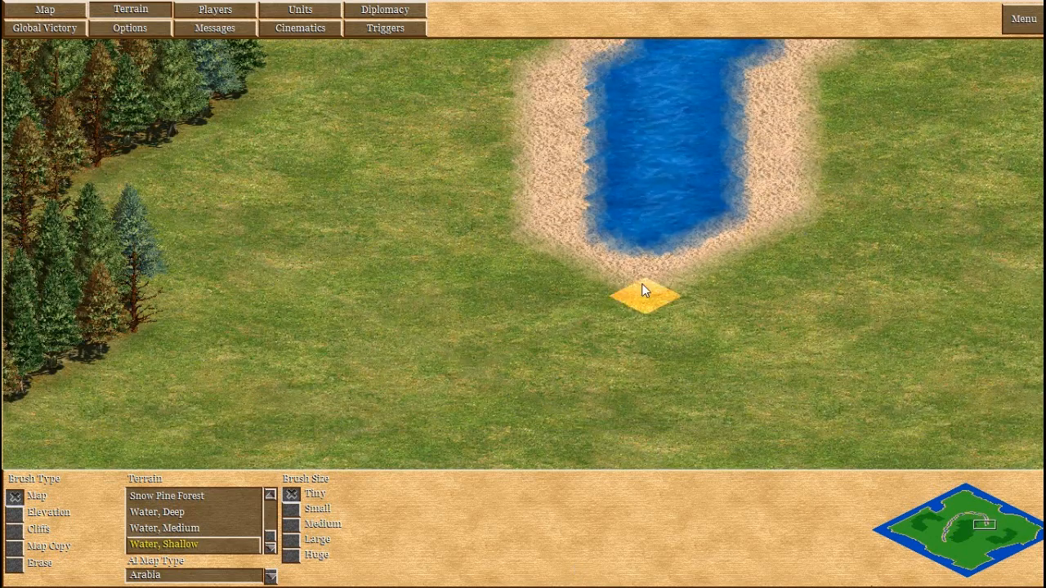
{"action": "left_click", "coordinate": [657, 244]}
{"action": "mouse_move", "coordinate": [657, 244]}
{"action": "left_mouse_down"}
{"action": "mouse_move", "coordinate": [593, 399]}
{"action": "mouse_move", "coordinate": [546, 441]}
{"action": "left_mouse_up"}
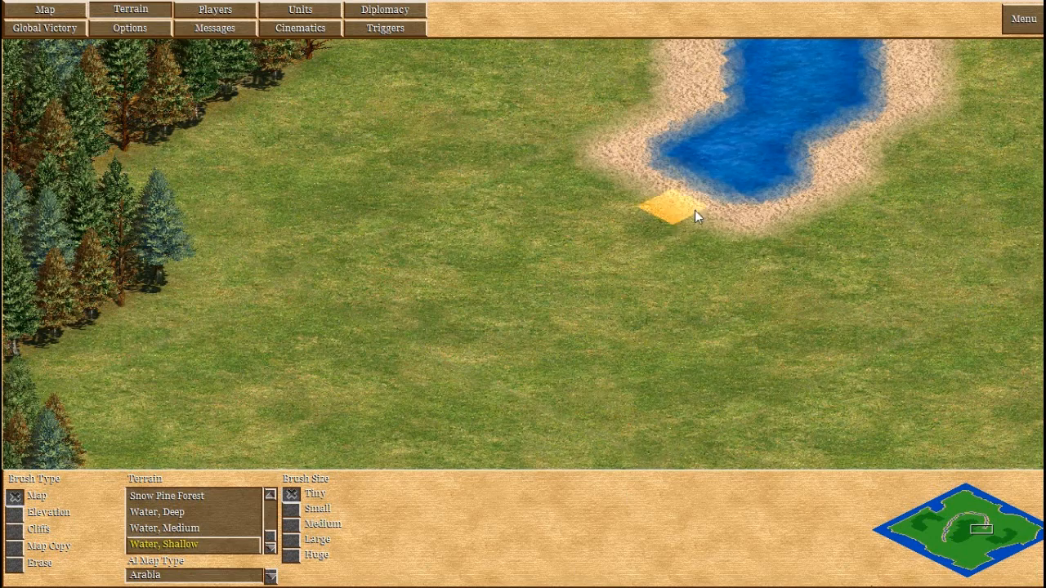
{"action": "mouse_move", "coordinate": [698, 211]}
{"action": "left_mouse_down"}
{"action": "mouse_move", "coordinate": [579, 326]}
{"action": "mouse_move", "coordinate": [543, 400]}
{"action": "left_mouse_up"}
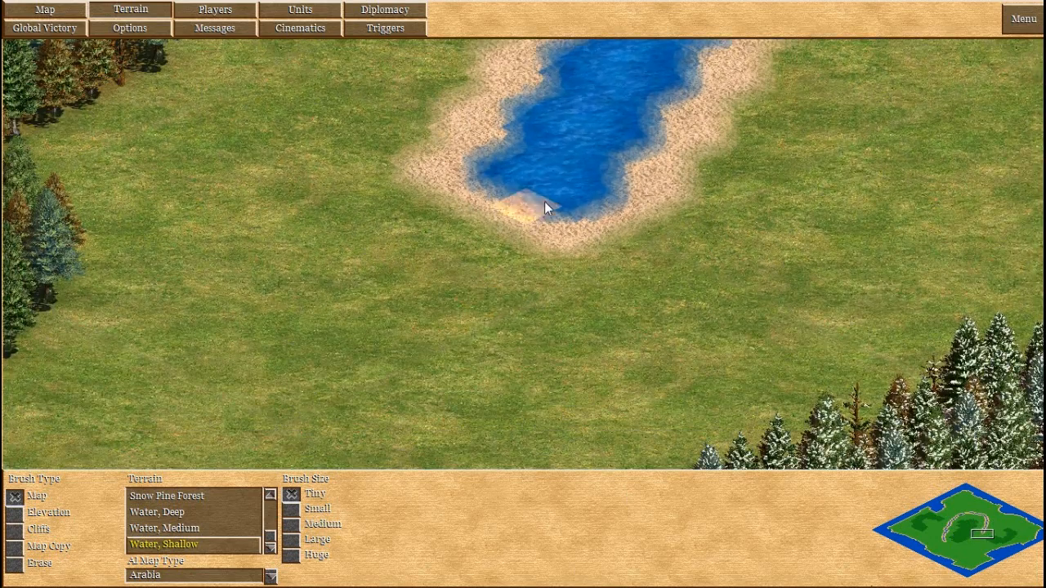
{"action": "left_click_drag", "start_coordinate": [544, 201], "coordinate": [396, 427]}
Extend the shallow river southwest from its eastern bend to the area south of the central forest.
{"action": "key", "text": "Down"}
{"action": "key", "text": "Left"}
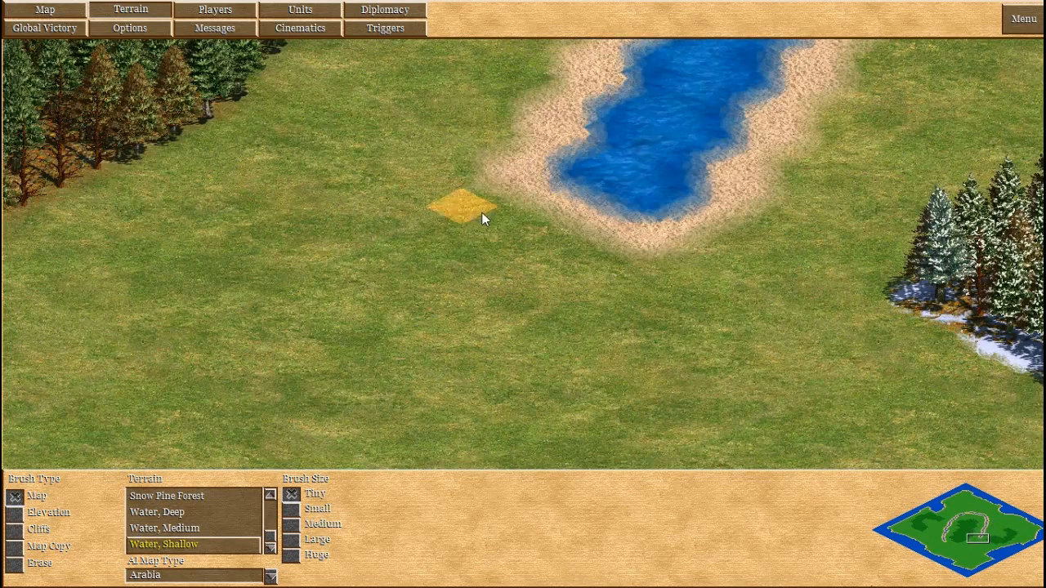
{"action": "left_click", "coordinate": [602, 200]}
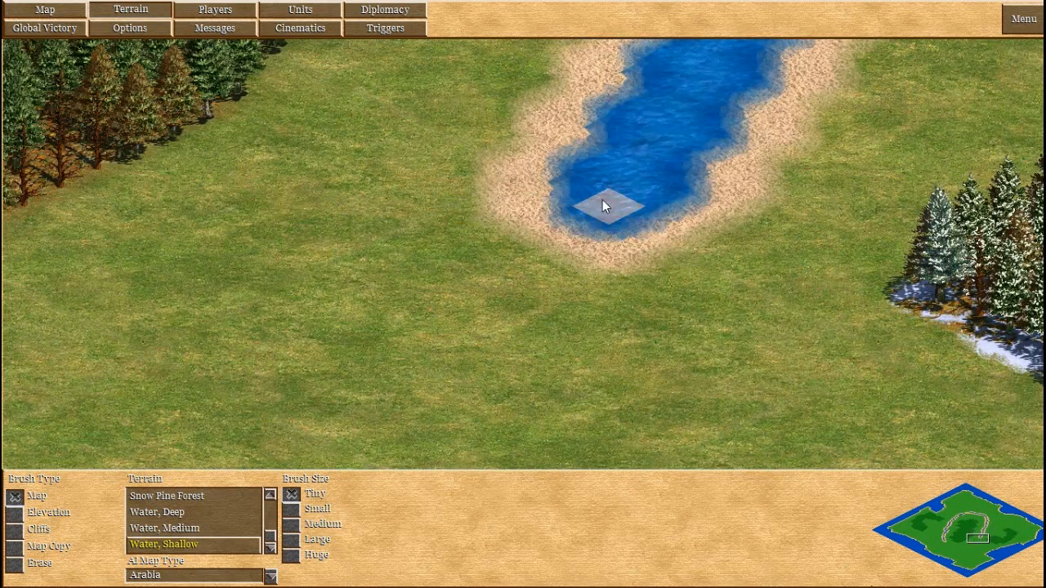
{"action": "left_click_drag", "start_coordinate": [599, 200], "coordinate": [336, 327]}
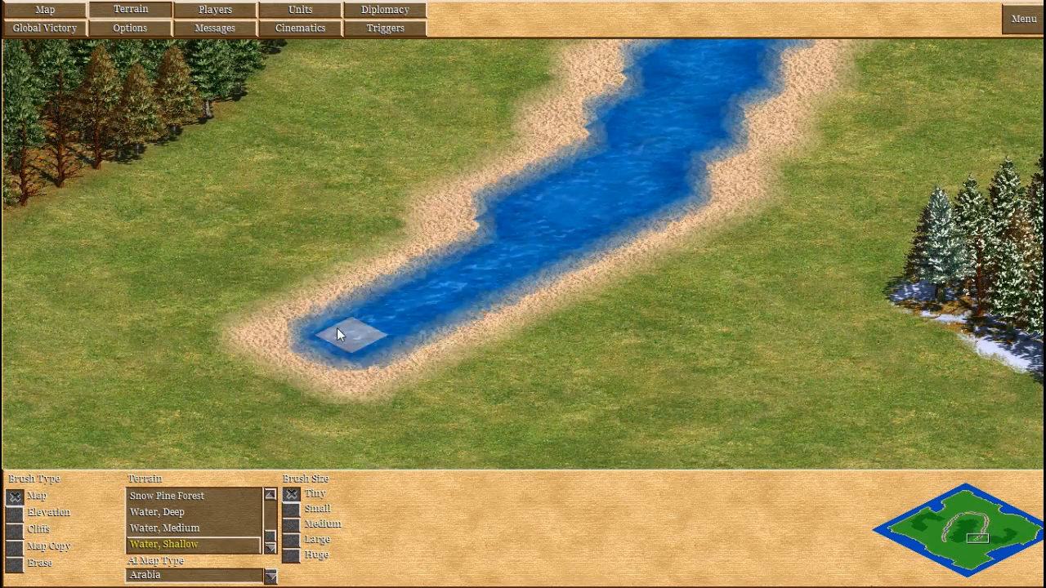
{"action": "mouse_move", "coordinate": [14, 570]}
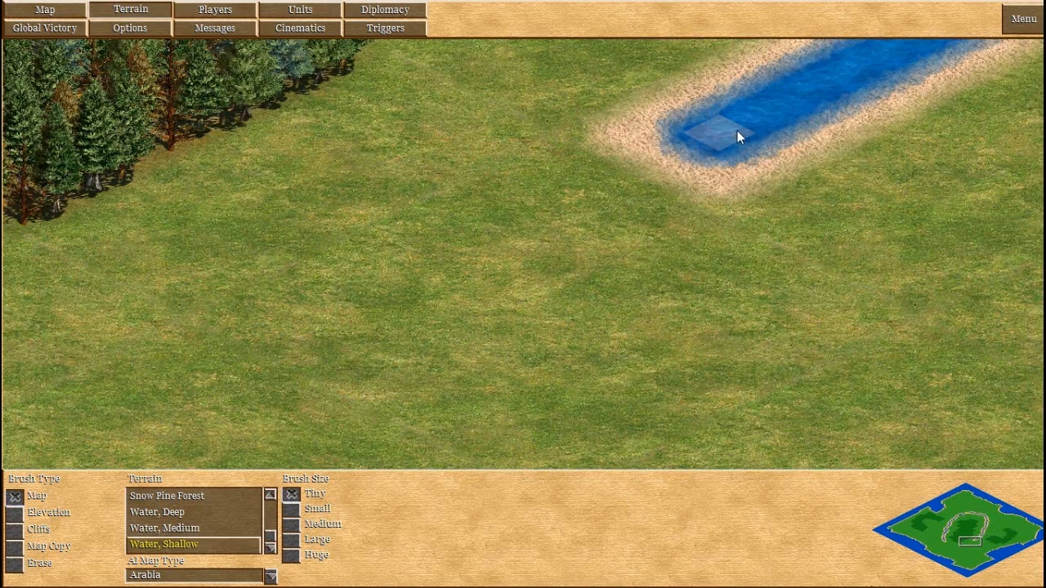
{"action": "mouse_move", "coordinate": [737, 135]}
{"action": "left_mouse_down"}
{"action": "mouse_move", "coordinate": [542, 299]}
{"action": "mouse_move", "coordinate": [402, 374]}
{"action": "left_mouse_up"}
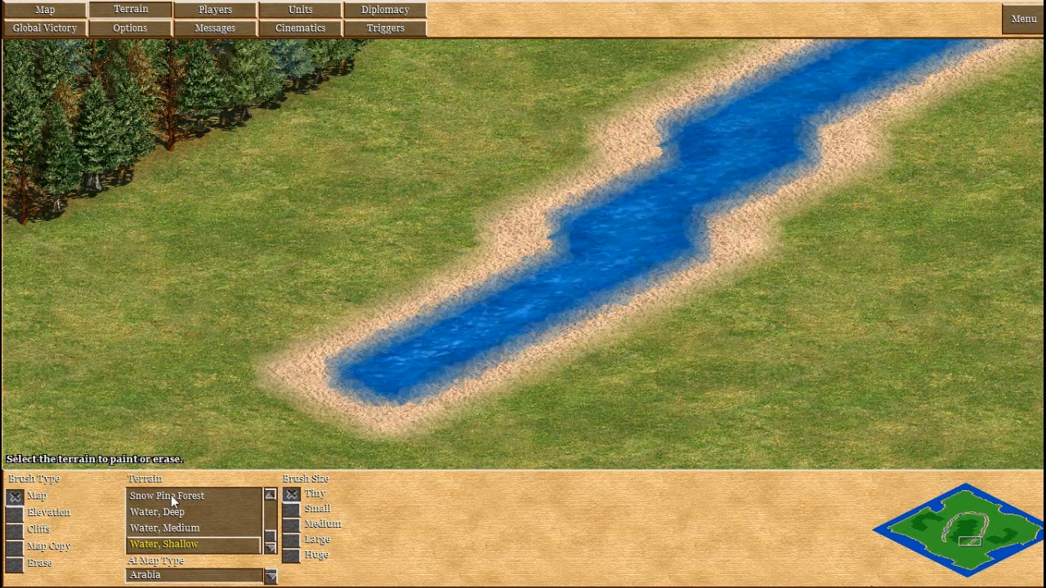
{"action": "mouse_move", "coordinate": [11, 582]}
{"action": "mouse_move", "coordinate": [614, 189]}
{"action": "left_mouse_down"}
{"action": "mouse_move", "coordinate": [290, 325]}
{"action": "mouse_move", "coordinate": [231, 324]}
{"action": "left_mouse_up"}
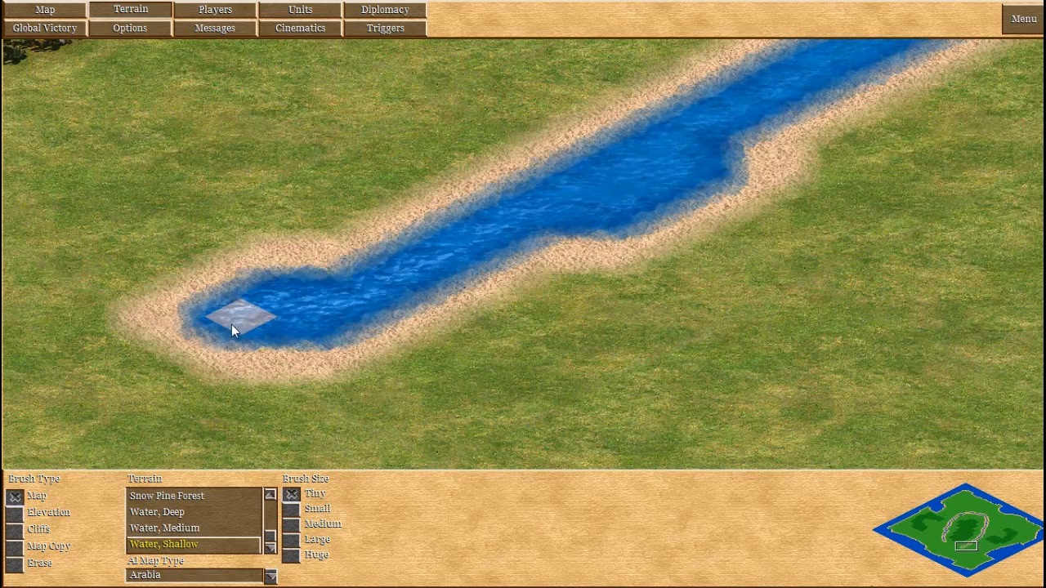
Continue the shallow river west and northwest and join it to its starting point, closing the ring around the central forest.
{"action": "mouse_move", "coordinate": [1, 413]}
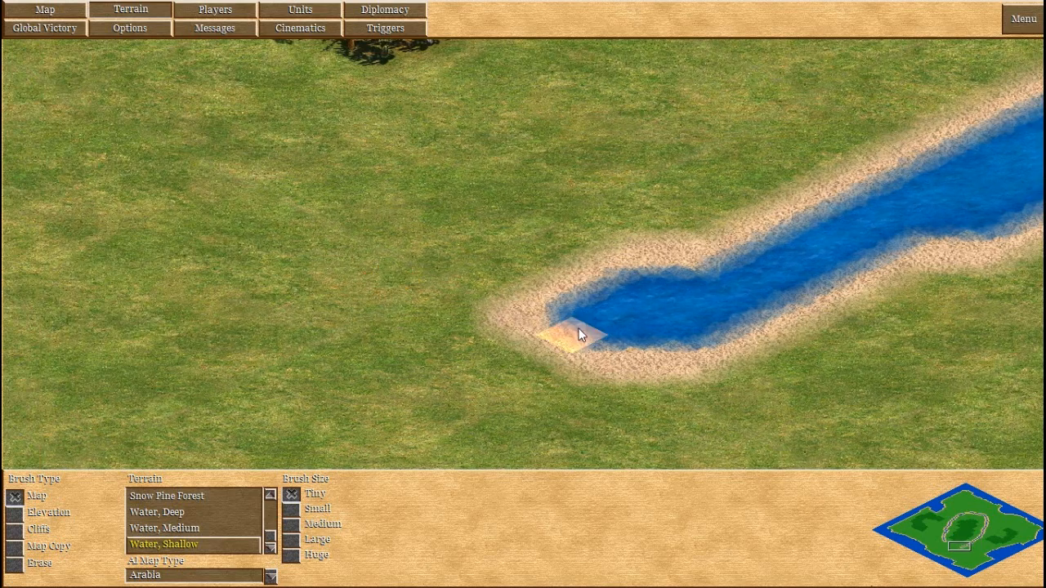
{"action": "mouse_move", "coordinate": [576, 326]}
{"action": "left_mouse_down"}
{"action": "mouse_move", "coordinate": [399, 314]}
{"action": "mouse_move", "coordinate": [256, 337]}
{"action": "mouse_move", "coordinate": [161, 323]}
{"action": "left_mouse_up"}
{"action": "mouse_move", "coordinate": [2, 257]}
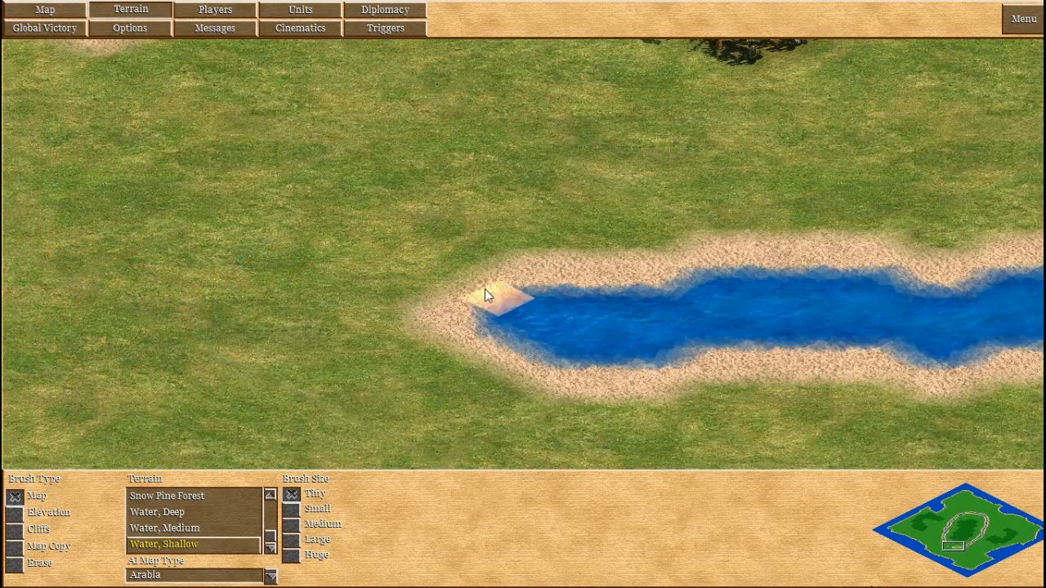
{"action": "mouse_move", "coordinate": [485, 292]}
{"action": "left_mouse_down"}
{"action": "mouse_move", "coordinate": [486, 320]}
{"action": "mouse_move", "coordinate": [273, 242]}
{"action": "mouse_move", "coordinate": [178, 167]}
{"action": "mouse_move", "coordinate": [348, 285]}
{"action": "mouse_move", "coordinate": [310, 194]}
{"action": "left_mouse_up"}
{"action": "mouse_move", "coordinate": [2, 2]}
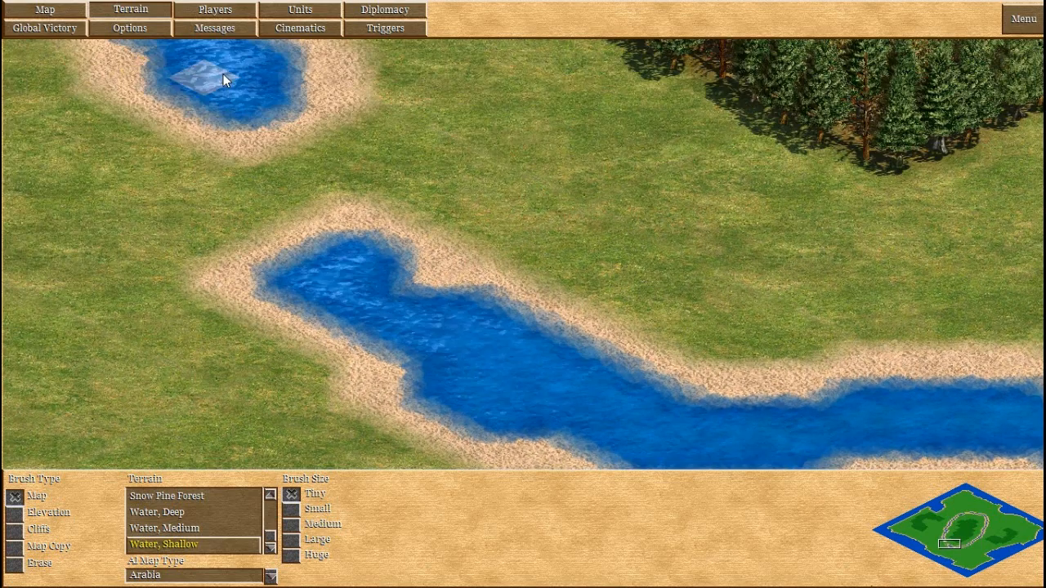
{"action": "mouse_move", "coordinate": [223, 73]}
{"action": "left_mouse_down"}
{"action": "mouse_move", "coordinate": [231, 150]}
{"action": "mouse_move", "coordinate": [315, 268]}
{"action": "mouse_move", "coordinate": [312, 254]}
{"action": "mouse_move", "coordinate": [338, 265]}
{"action": "mouse_move", "coordinate": [266, 292]}
{"action": "left_mouse_up"}
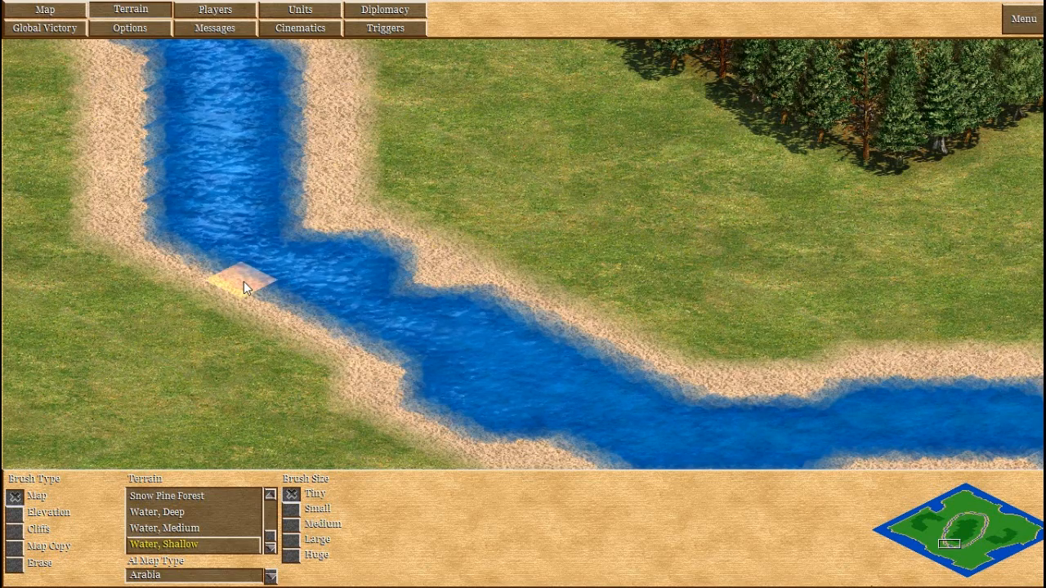
Branch a shallow-water channel off the southwestern part of the river ring and paint it southwest toward the coast.
{"action": "mouse_move", "coordinate": [1, 359]}
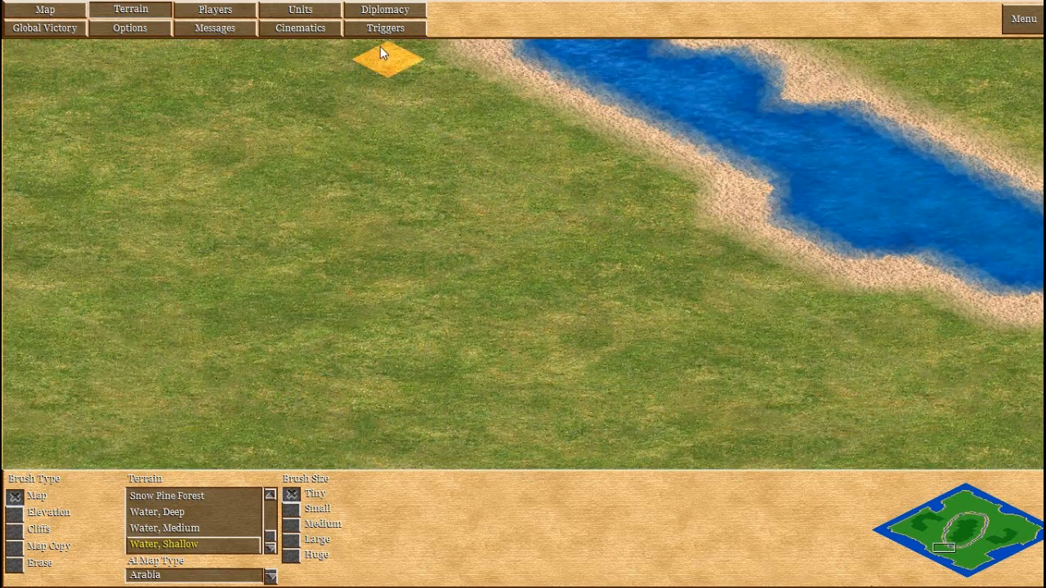
{"action": "mouse_move", "coordinate": [400, 3]}
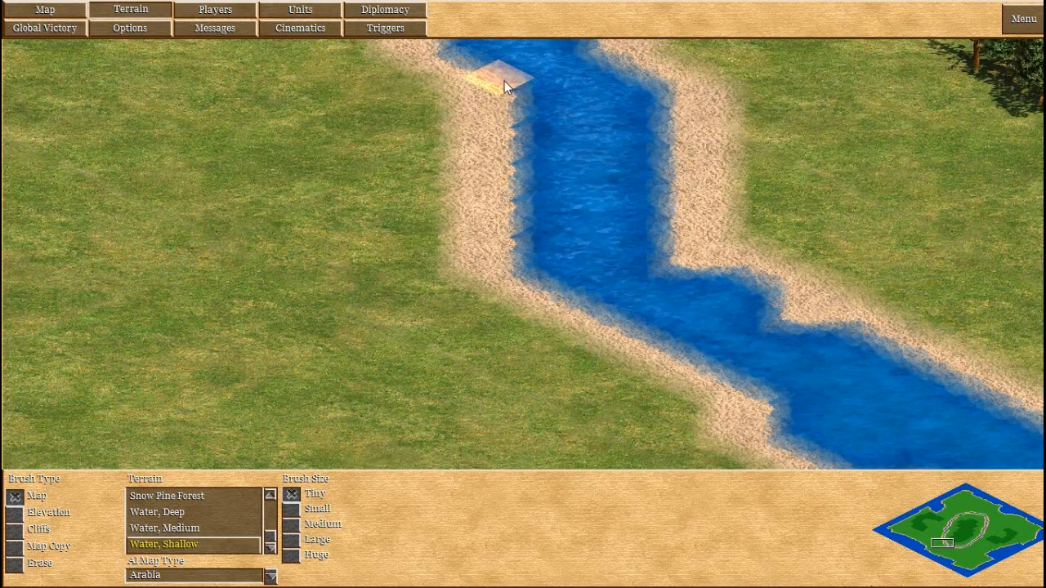
{"action": "left_click_drag", "start_coordinate": [504, 81], "coordinate": [210, 431]}
{"action": "mouse_move", "coordinate": [2, 586]}
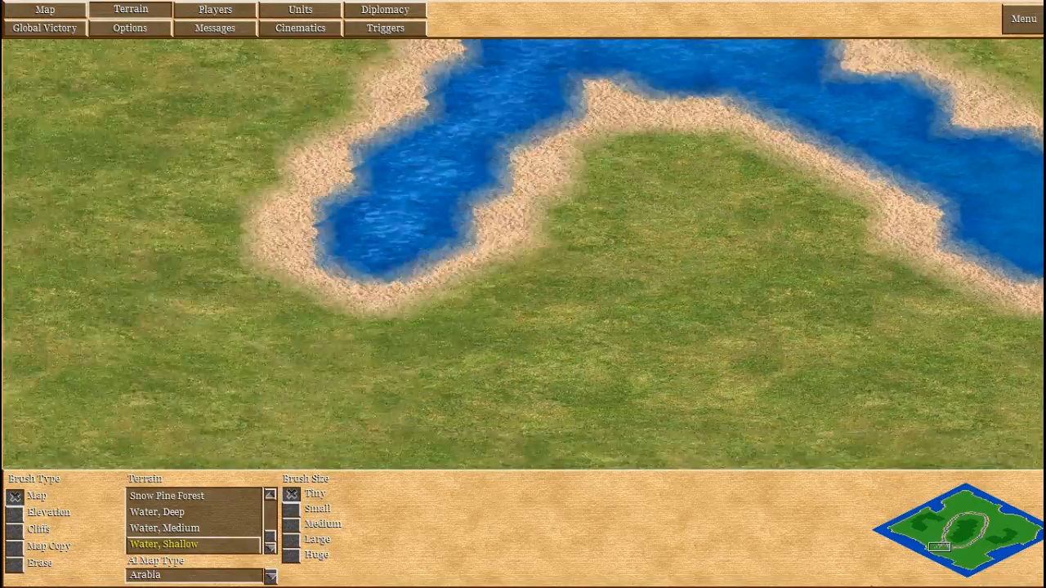
{"action": "mouse_move", "coordinate": [430, 208]}
{"action": "left_mouse_down"}
{"action": "mouse_move", "coordinate": [291, 345]}
{"action": "mouse_move", "coordinate": [162, 419]}
{"action": "left_mouse_up"}
{"action": "mouse_move", "coordinate": [8, 577]}
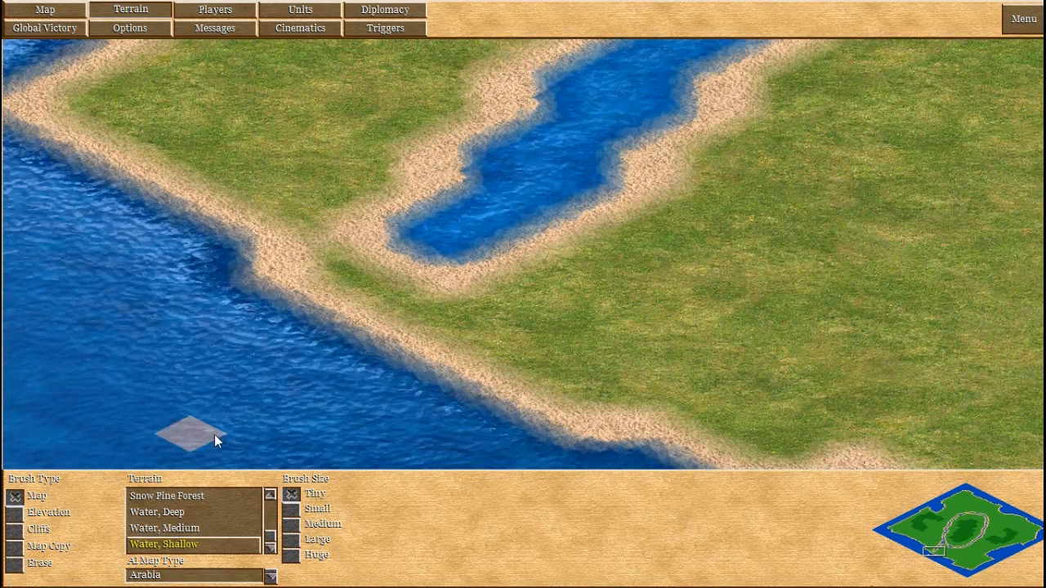
Open the southwestern river channel into the sea by painting Water, Deep over the strip of land at its mouth.
{"action": "left_click", "coordinate": [163, 511]}
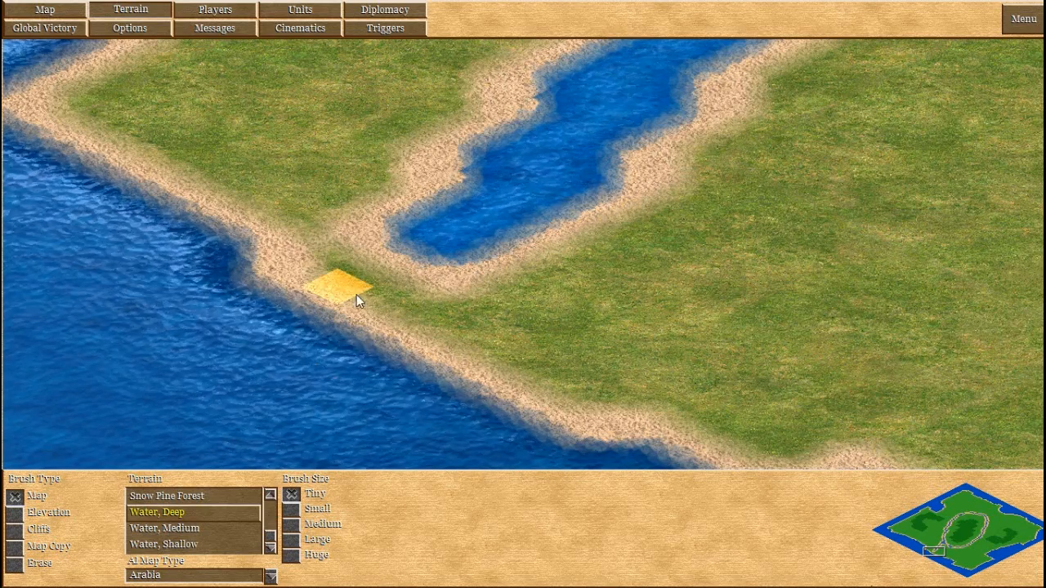
{"action": "mouse_move", "coordinate": [357, 295]}
{"action": "left_mouse_down"}
{"action": "mouse_move", "coordinate": [397, 279]}
{"action": "mouse_move", "coordinate": [372, 240]}
{"action": "mouse_move", "coordinate": [295, 269]}
{"action": "left_mouse_up"}
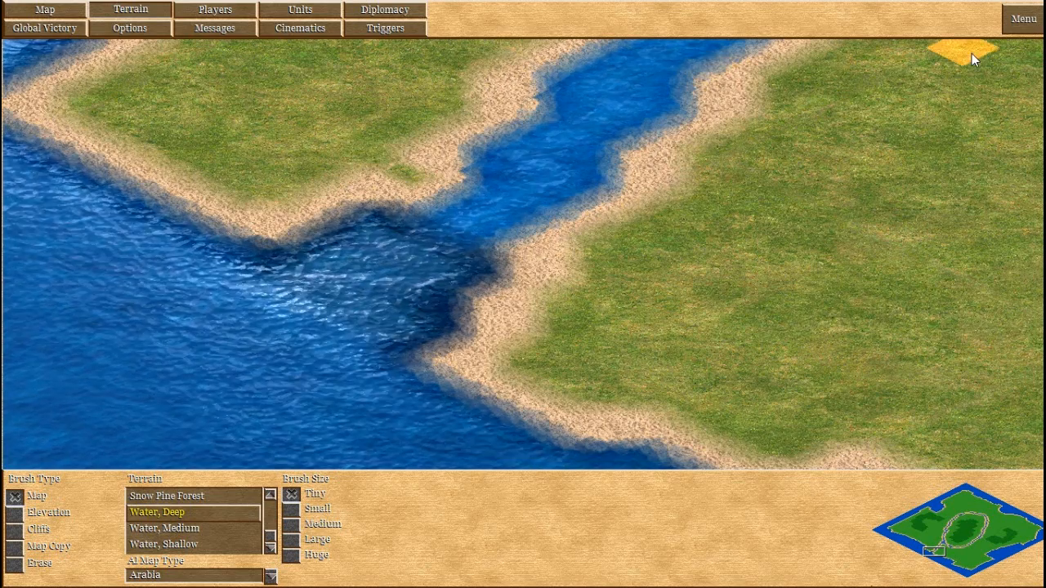
Paint a second Water, Shallow channel from the southwestern river mouth east and northeast until it joins the southern part of the river ring.
{"action": "mouse_move", "coordinate": [1043, 2]}
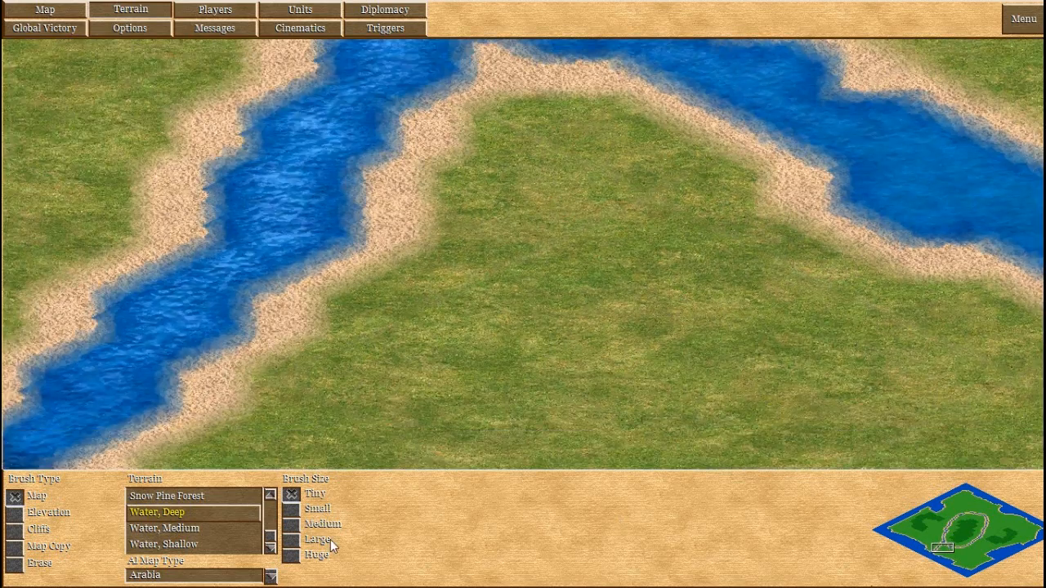
{"action": "mouse_move", "coordinate": [270, 586]}
{"action": "left_click", "coordinate": [180, 544]}
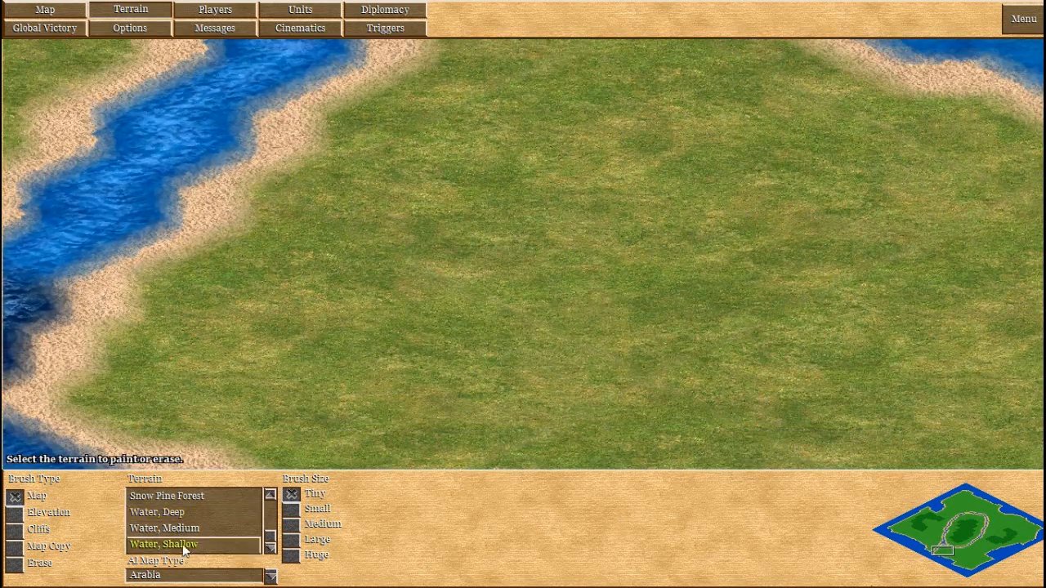
{"action": "left_click", "coordinate": [161, 263]}
{"action": "mouse_move", "coordinate": [161, 261]}
{"action": "left_mouse_down"}
{"action": "mouse_move", "coordinate": [421, 198]}
{"action": "mouse_move", "coordinate": [750, 82]}
{"action": "mouse_move", "coordinate": [813, 76]}
{"action": "left_mouse_up"}
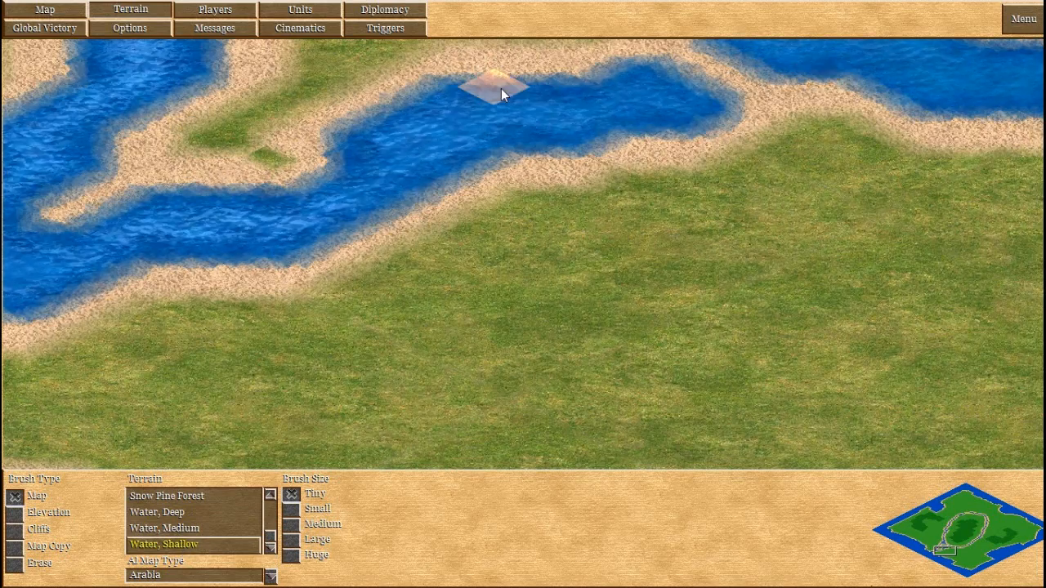
{"action": "mouse_move", "coordinate": [381, 3]}
{"action": "mouse_move", "coordinate": [673, 264]}
{"action": "left_mouse_down"}
{"action": "mouse_move", "coordinate": [767, 295]}
{"action": "mouse_move", "coordinate": [841, 277]}
{"action": "left_mouse_up"}
{"action": "mouse_move", "coordinate": [1, 457]}
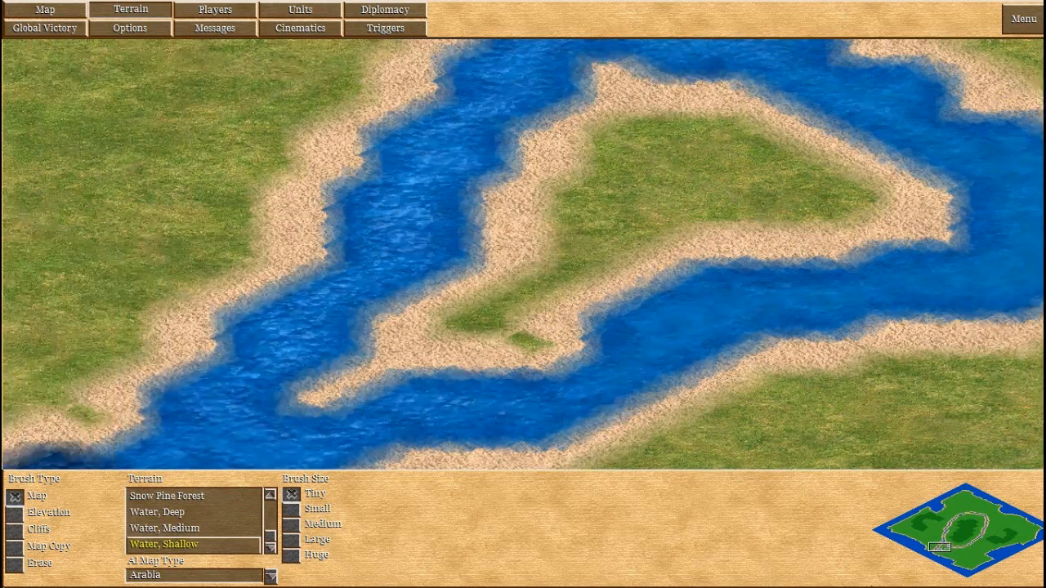
{"action": "mouse_move", "coordinate": [2, 586]}
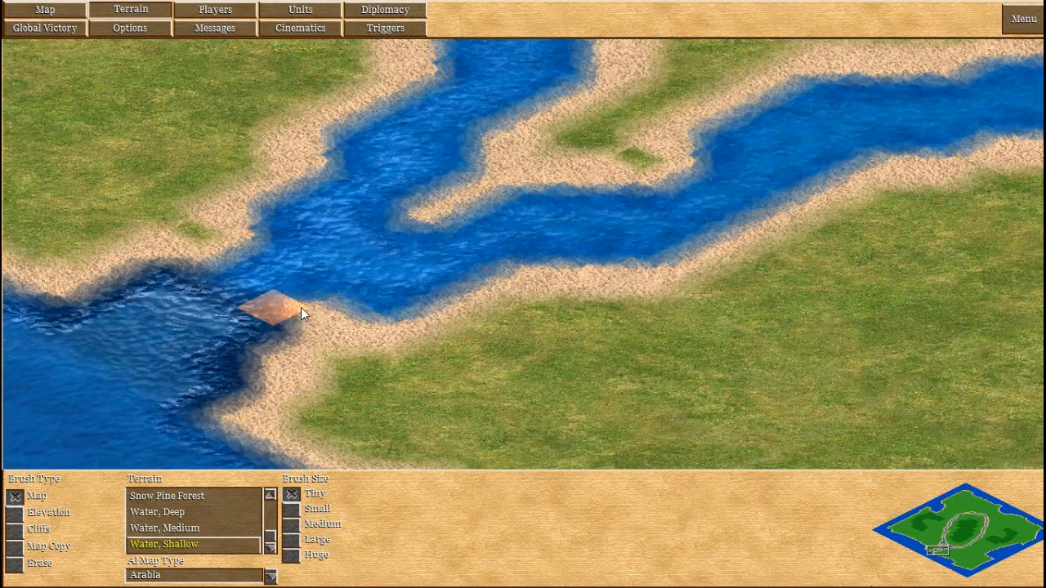
Branch a shallow-water channel off the northern part of the river ring and paint it northeast to the sea.
{"action": "mouse_move", "coordinate": [1034, 6]}
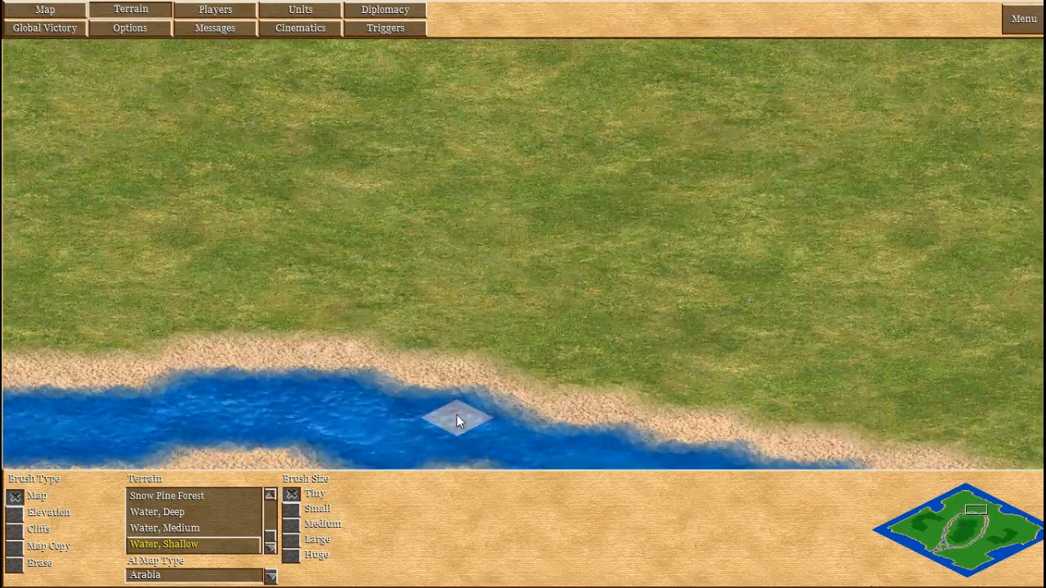
{"action": "mouse_move", "coordinate": [654, 586]}
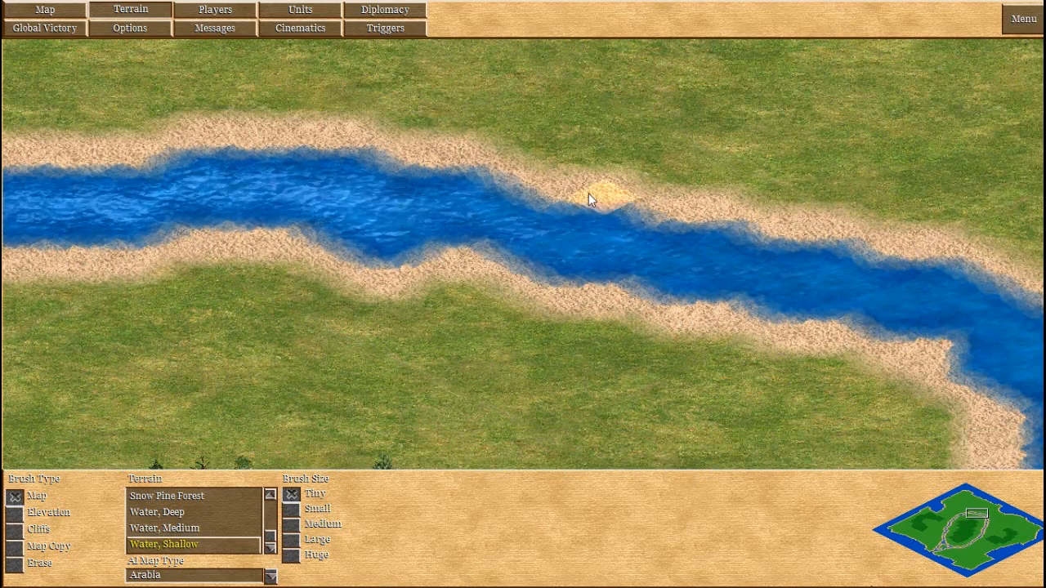
{"action": "left_click_drag", "start_coordinate": [588, 193], "coordinate": [847, 105]}
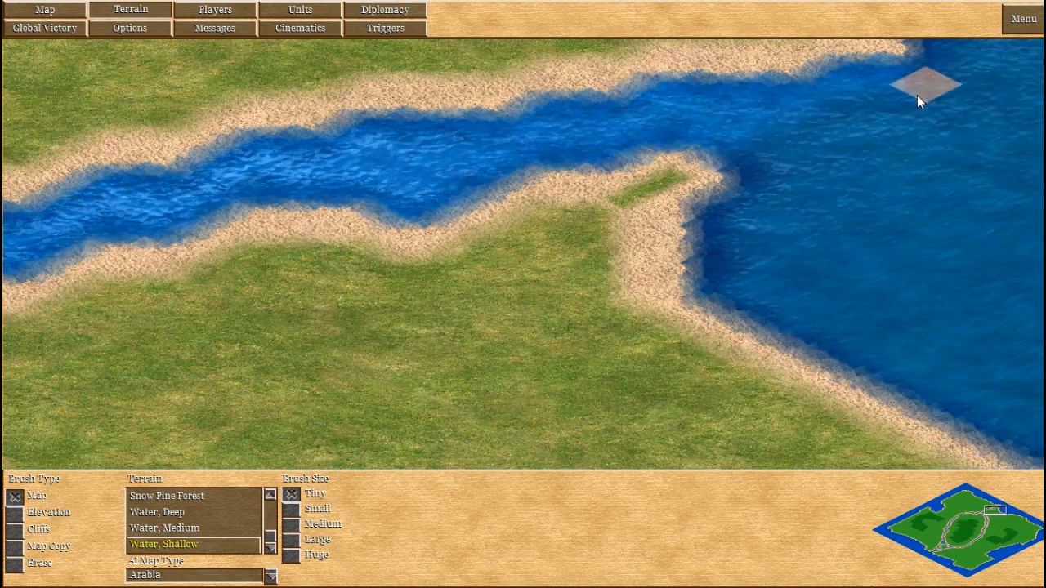
Paint a second shallow-water channel from the northeastern bend of the river ring to the northeastern coast, filling its gaps.
{"action": "mouse_move", "coordinate": [466, 586]}
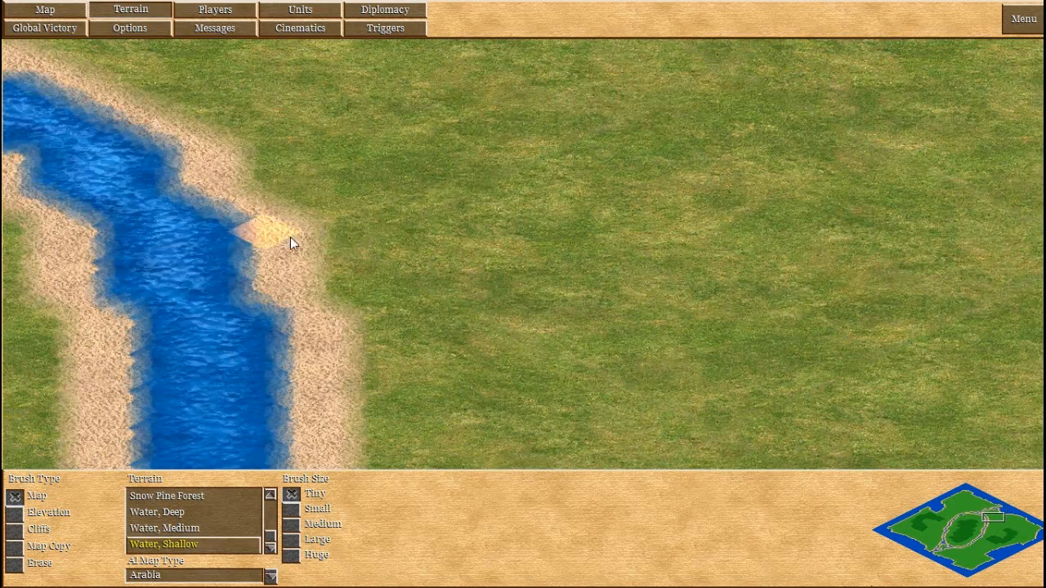
{"action": "left_click_drag", "start_coordinate": [290, 237], "coordinate": [443, 114]}
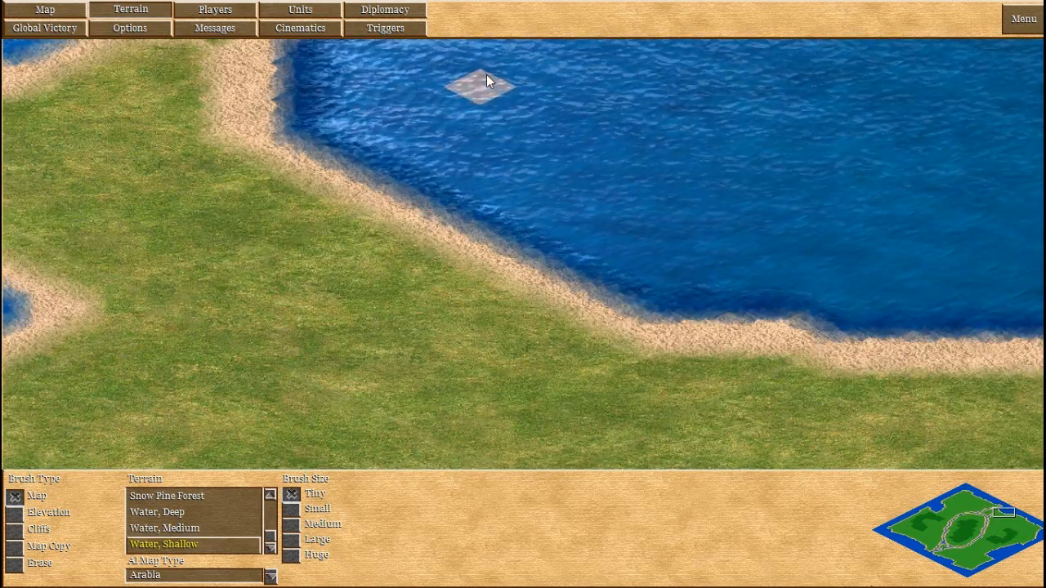
{"action": "mouse_move", "coordinate": [2, 235]}
{"action": "left_click", "coordinate": [347, 244]}
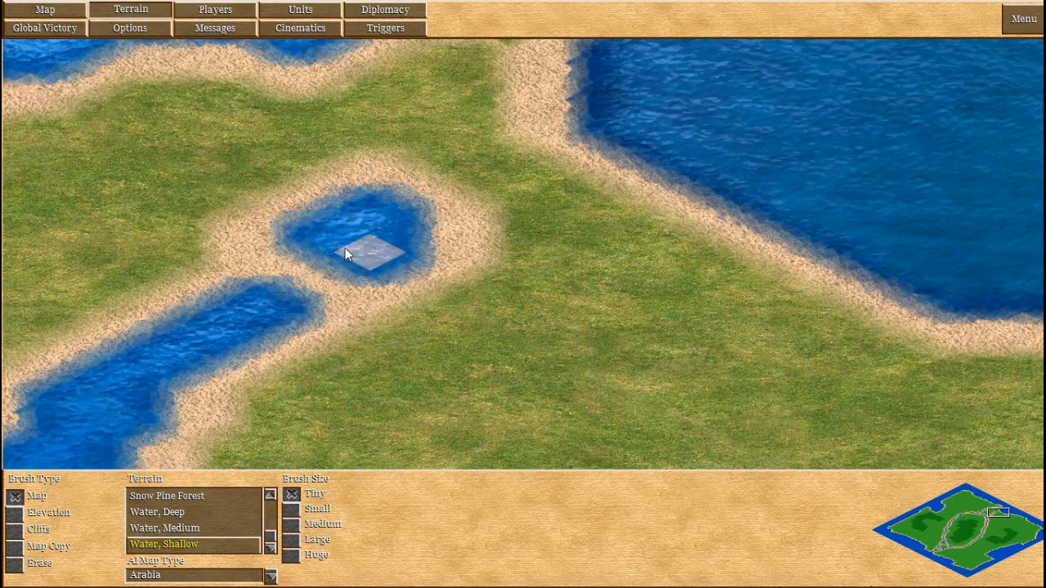
{"action": "left_click", "coordinate": [291, 279]}
{"action": "mouse_move", "coordinate": [413, 139]}
{"action": "left_mouse_down"}
{"action": "mouse_move", "coordinate": [410, 166]}
{"action": "mouse_move", "coordinate": [452, 80]}
{"action": "left_mouse_up"}
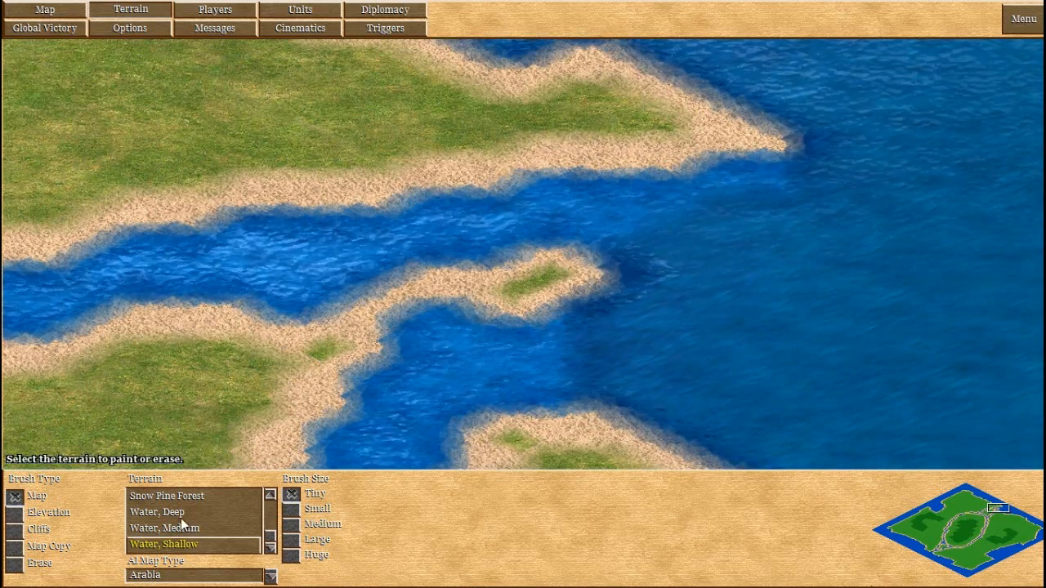
Widen the shared mouth of the two northeastern channels by painting Water, Deep over the land spits and shallows at the coast.
{"action": "left_click", "coordinate": [181, 512]}
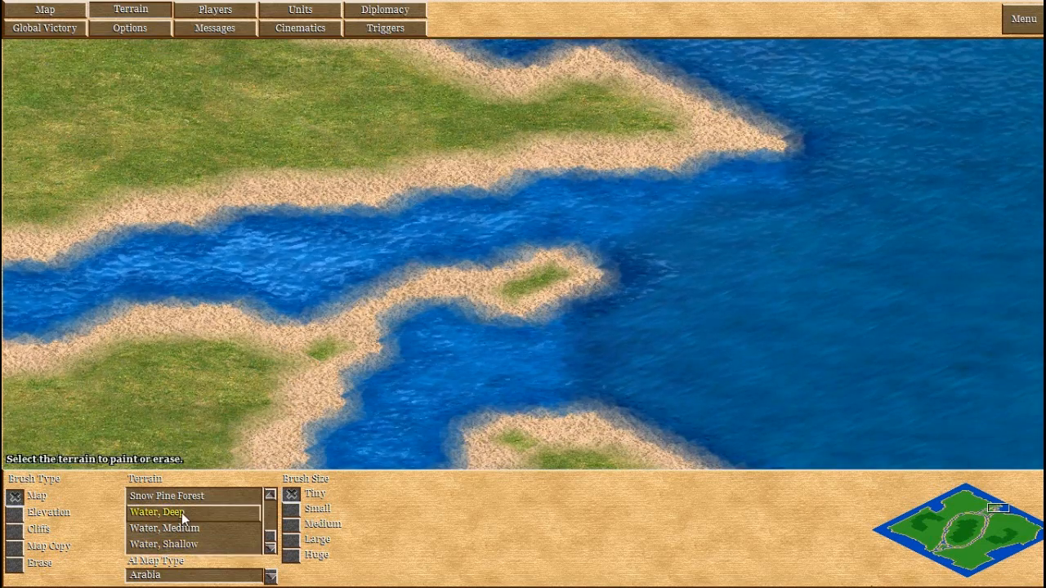
{"action": "mouse_move", "coordinate": [442, 331]}
{"action": "left_mouse_down"}
{"action": "mouse_move", "coordinate": [528, 293]}
{"action": "mouse_move", "coordinate": [563, 235]}
{"action": "mouse_move", "coordinate": [559, 202]}
{"action": "left_mouse_up"}
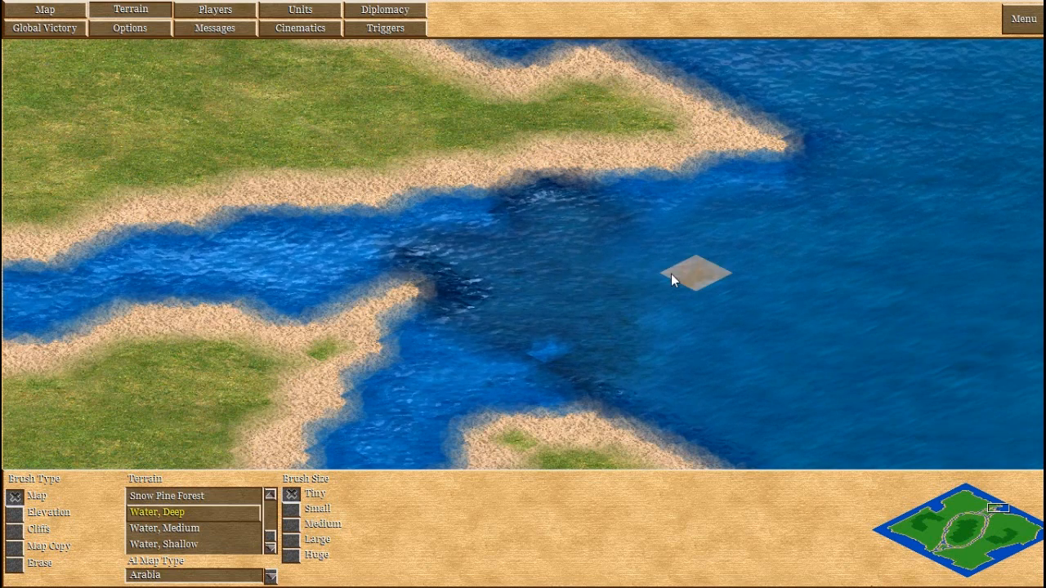
{"action": "mouse_move", "coordinate": [564, 335]}
{"action": "left_mouse_down"}
{"action": "mouse_move", "coordinate": [432, 362]}
{"action": "mouse_move", "coordinate": [500, 396]}
{"action": "mouse_move", "coordinate": [409, 289]}
{"action": "mouse_move", "coordinate": [410, 173]}
{"action": "mouse_move", "coordinate": [408, 263]}
{"action": "mouse_move", "coordinate": [574, 136]}
{"action": "mouse_move", "coordinate": [679, 147]}
{"action": "mouse_move", "coordinate": [582, 98]}
{"action": "mouse_move", "coordinate": [752, 183]}
{"action": "mouse_move", "coordinate": [793, 339]}
{"action": "mouse_move", "coordinate": [729, 279]}
{"action": "mouse_move", "coordinate": [800, 268]}
{"action": "mouse_move", "coordinate": [701, 211]}
{"action": "mouse_move", "coordinate": [716, 123]}
{"action": "mouse_move", "coordinate": [706, 162]}
{"action": "mouse_move", "coordinate": [752, 168]}
{"action": "mouse_move", "coordinate": [612, 324]}
{"action": "mouse_move", "coordinate": [624, 358]}
{"action": "mouse_move", "coordinate": [549, 169]}
{"action": "mouse_move", "coordinate": [536, 103]}
{"action": "mouse_move", "coordinate": [604, 172]}
{"action": "left_mouse_up"}
{"action": "key", "text": "Left"}
{"action": "key", "text": "Down"}
{"action": "key", "text": "Up"}
{"action": "key", "text": "Right"}
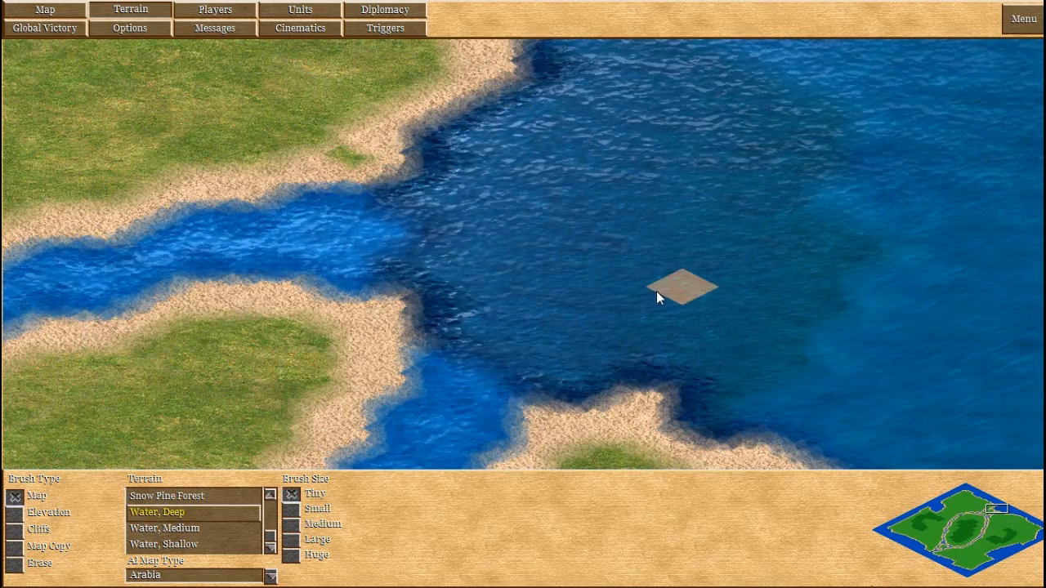
{"action": "left_click", "coordinate": [394, 220]}
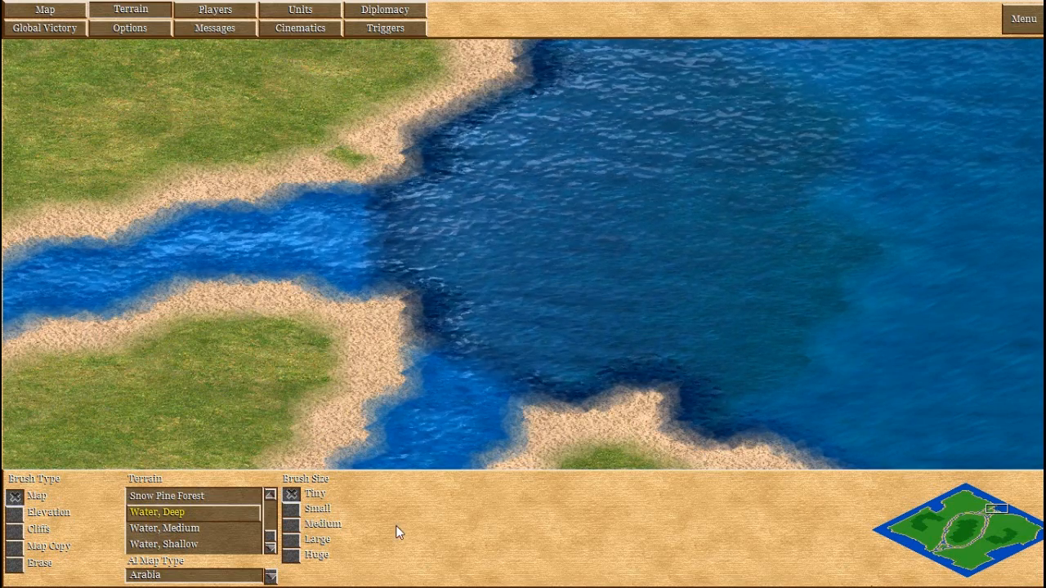
{"action": "mouse_move", "coordinate": [371, 587]}
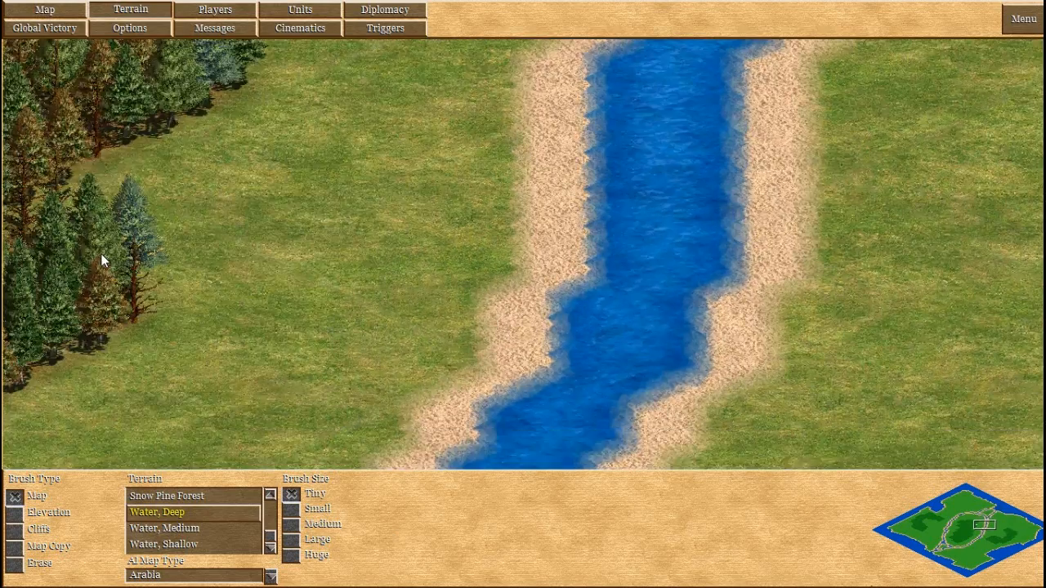
{"action": "mouse_move", "coordinate": [263, 6]}
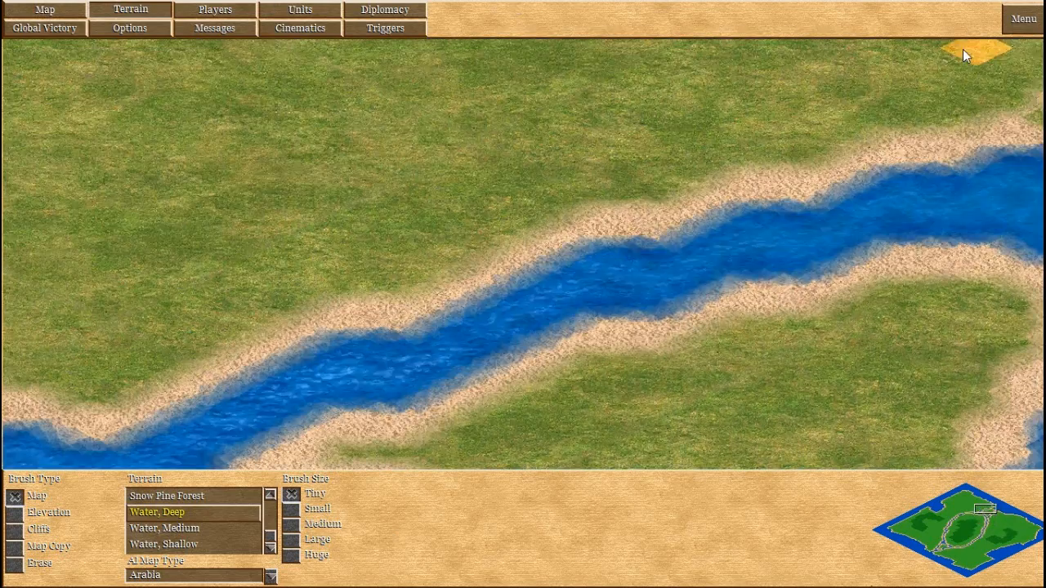
{"action": "mouse_move", "coordinate": [531, 586]}
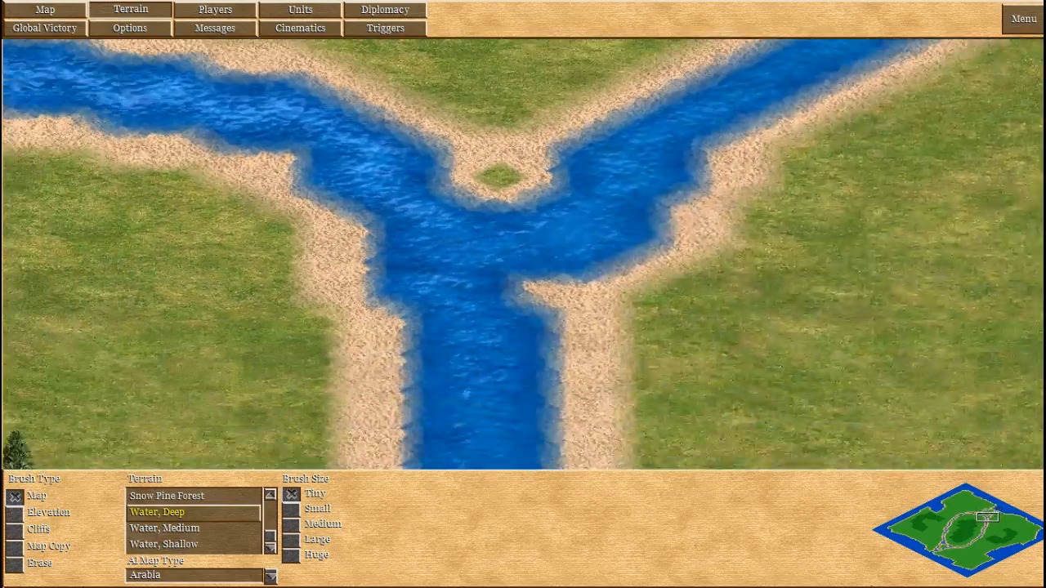
{"action": "mouse_move", "coordinate": [2, 583]}
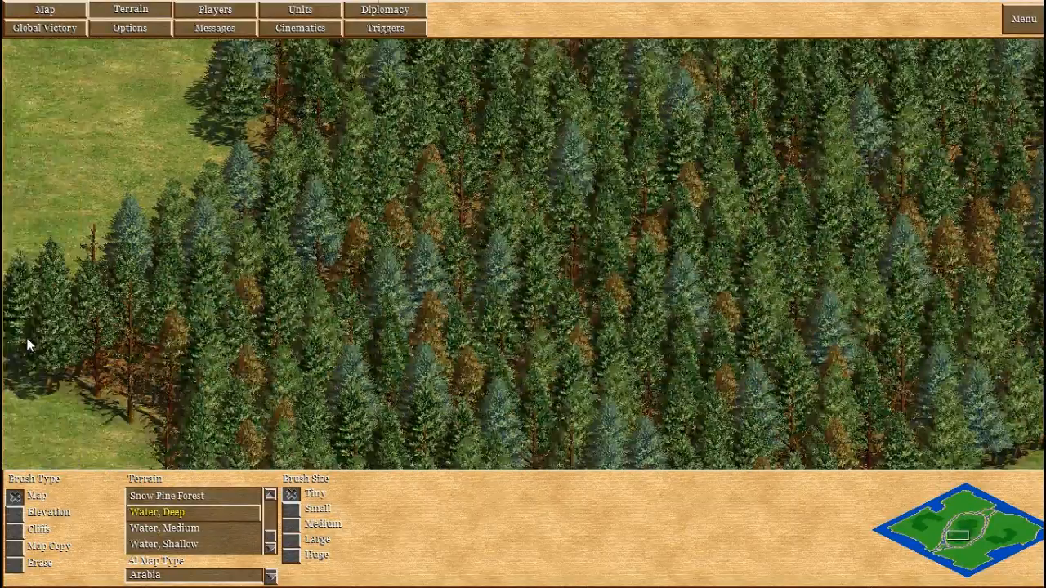
Paint a Jungle forest with the Medium brush on the open grass north of the river ring.
{"action": "mouse_move", "coordinate": [498, 6]}
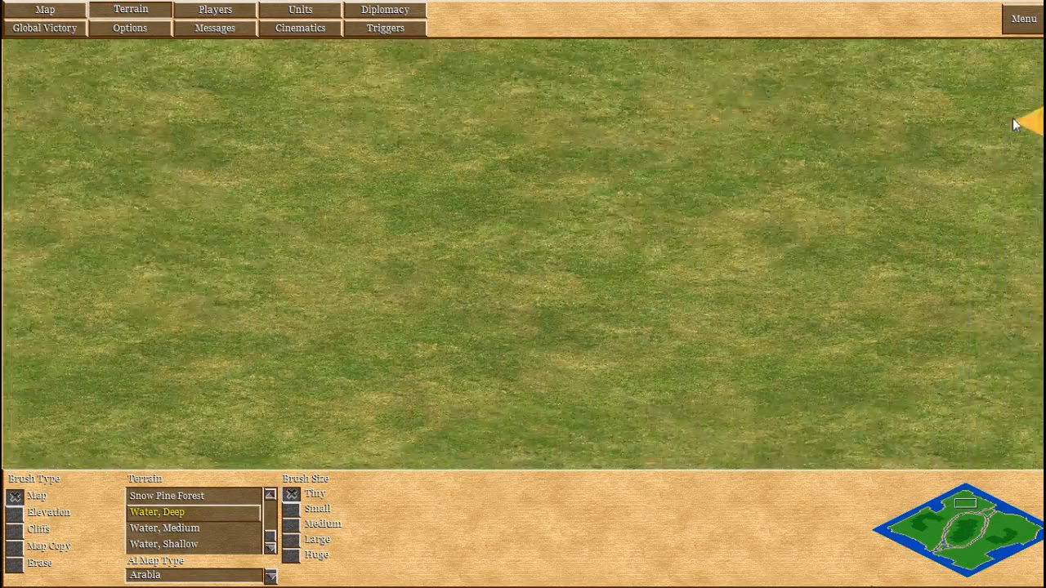
{"action": "left_click", "coordinate": [270, 495]}
{"action": "left_click", "coordinate": [270, 494]}
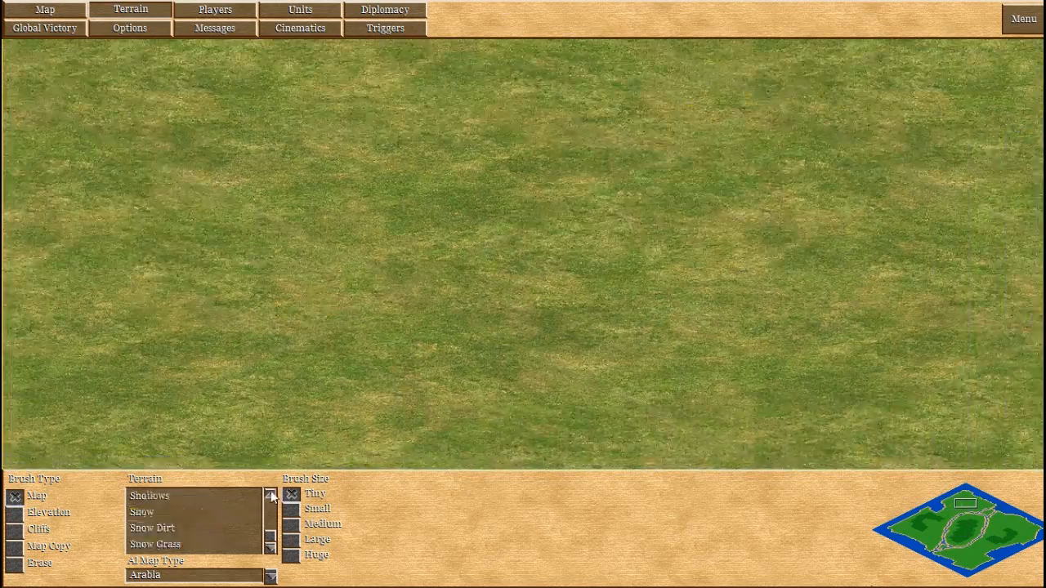
{"action": "left_click", "coordinate": [270, 495]}
{"action": "left_click", "coordinate": [271, 494]}
{"action": "left_click", "coordinate": [270, 494]}
{"action": "left_click", "coordinate": [271, 495]}
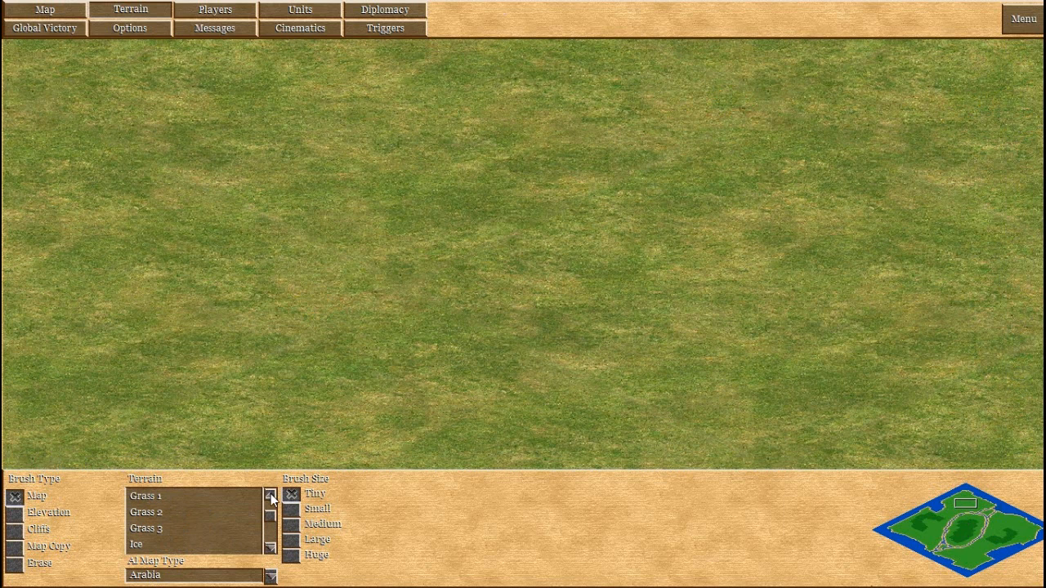
{"action": "left_click", "coordinate": [270, 547]}
{"action": "left_click", "coordinate": [159, 544]}
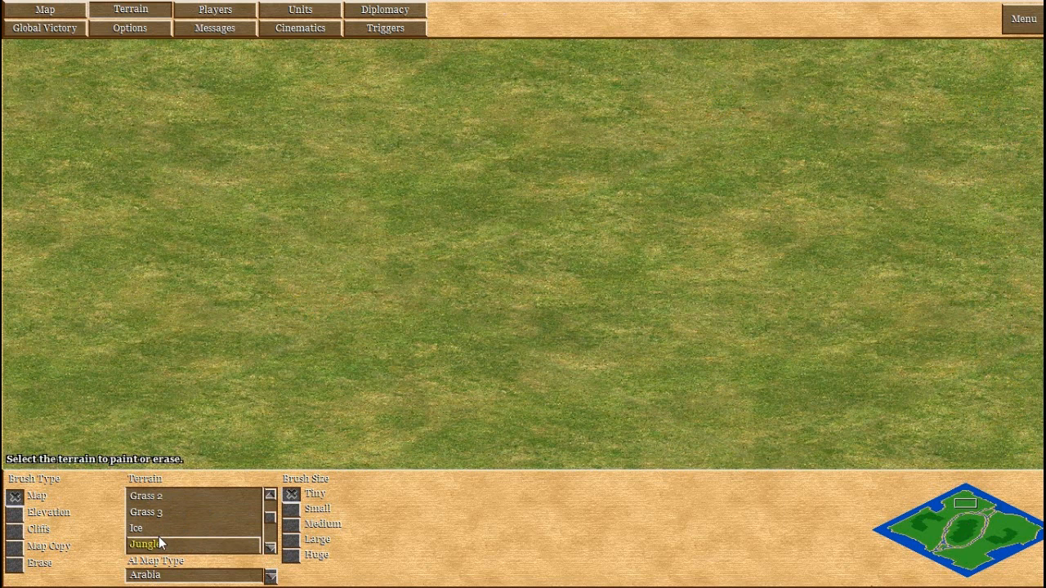
{"action": "left_click", "coordinate": [292, 523]}
{"action": "left_click", "coordinate": [435, 307]}
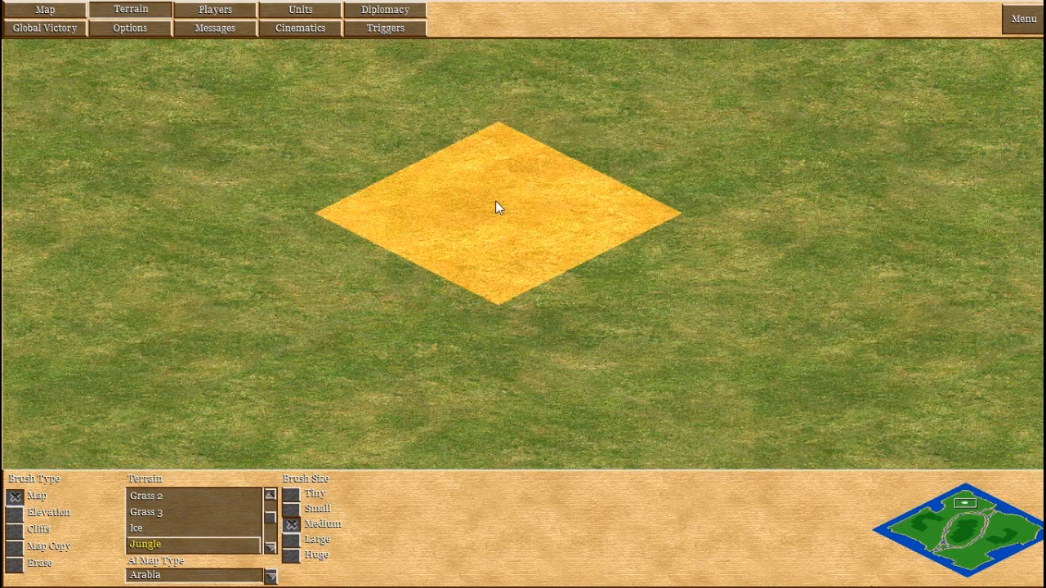
{"action": "left_click", "coordinate": [495, 200]}
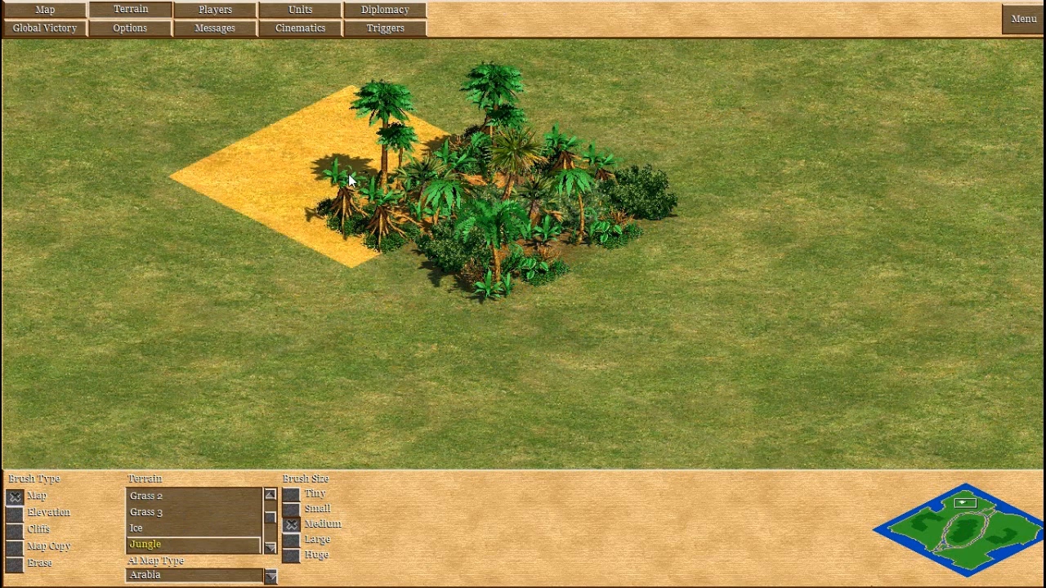
{"action": "left_click", "coordinate": [322, 185]}
{"action": "left_click", "coordinate": [551, 120]}
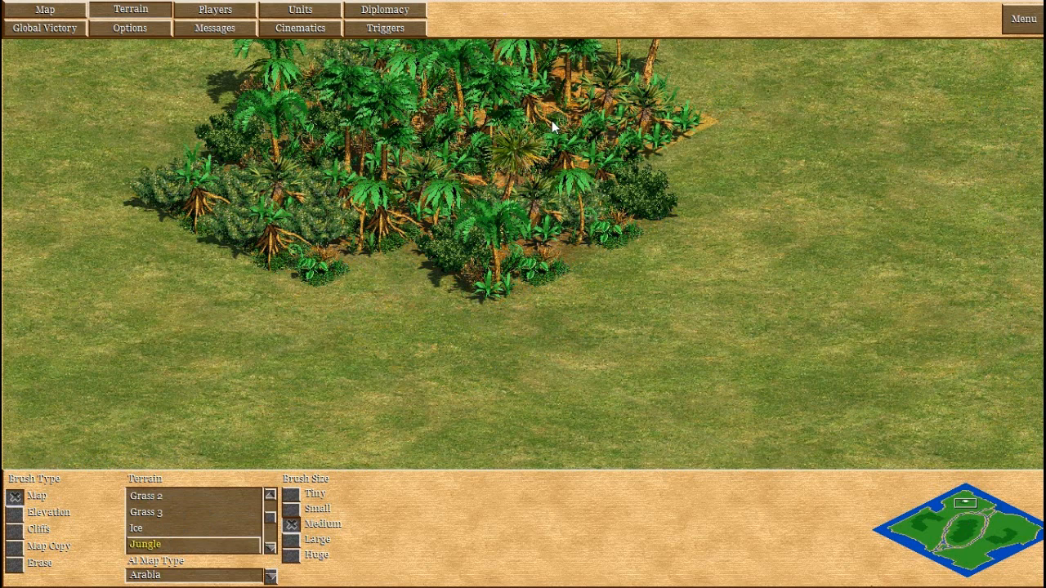
{"action": "left_click", "coordinate": [680, 219]}
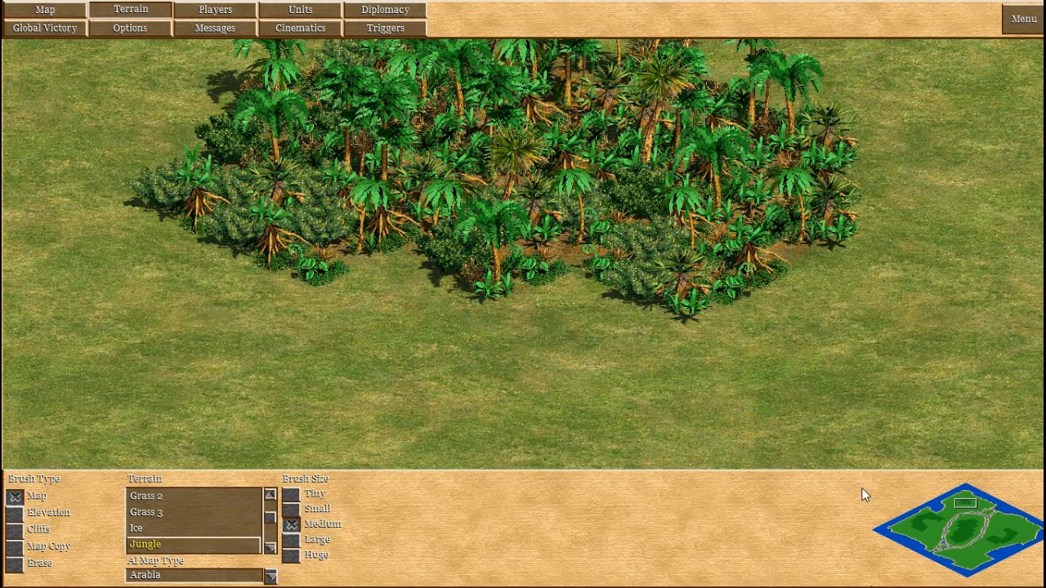
Paint another Jungle forest on the open grass in the south of the island, extending it north and east.
{"action": "left_click", "coordinate": [970, 559]}
{"action": "left_click", "coordinate": [643, 339]}
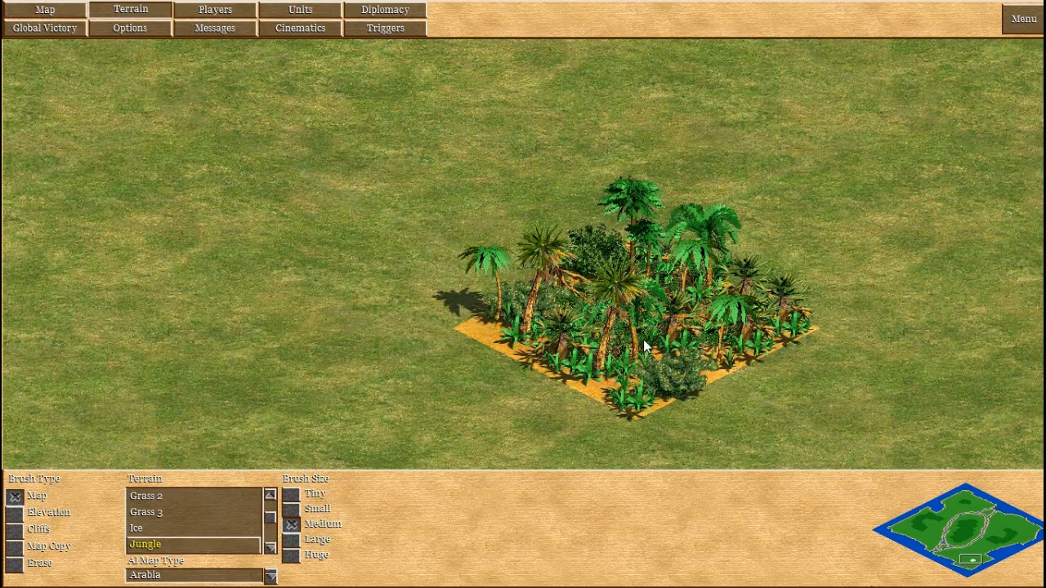
{"action": "left_click", "coordinate": [511, 221]}
{"action": "left_click_drag", "start_coordinate": [511, 220], "coordinate": [748, 234]}
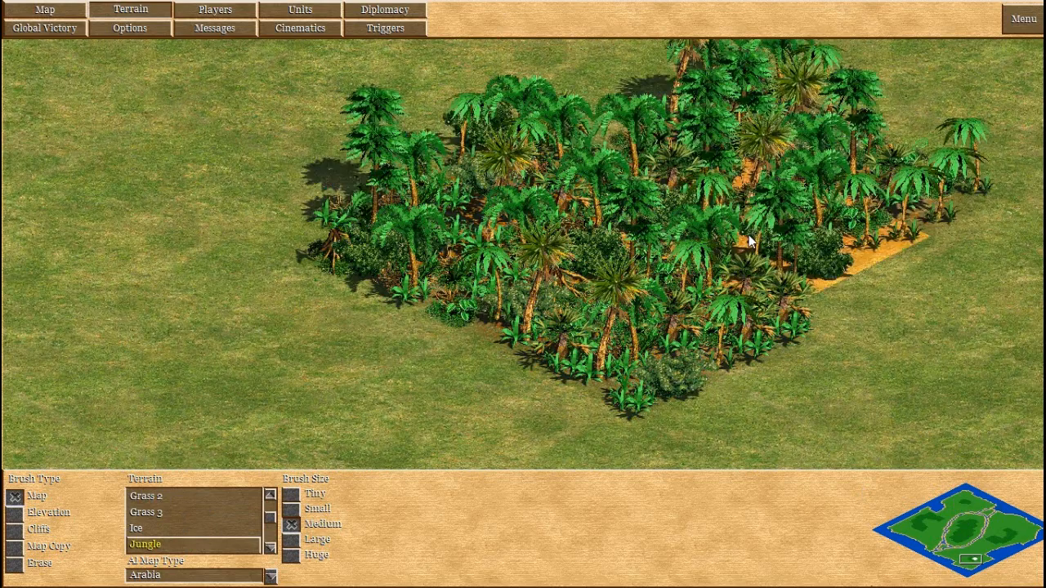
{"action": "left_click", "coordinate": [895, 306]}
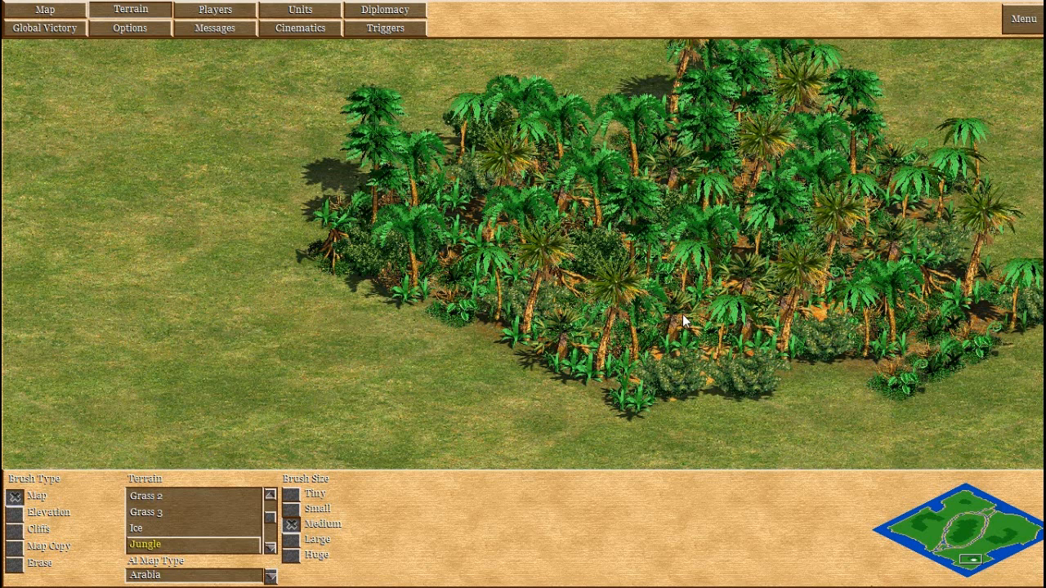
Paint small strips of Bamboo with the Tiny brush along the southern edges of the southern and northern jungles.
{"action": "left_click_drag", "start_coordinate": [270, 517], "coordinate": [269, 501]}
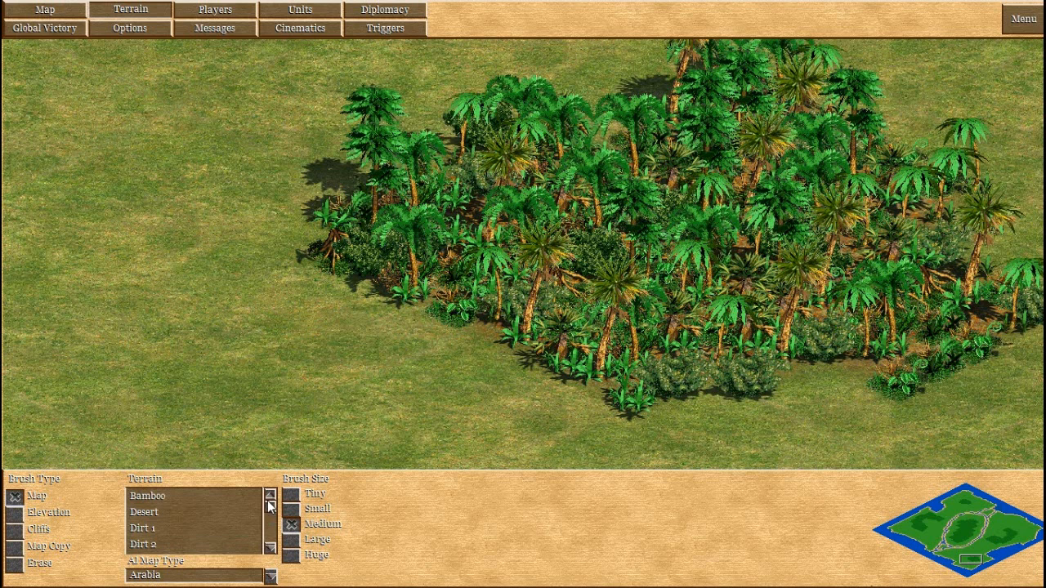
{"action": "left_click", "coordinate": [168, 496]}
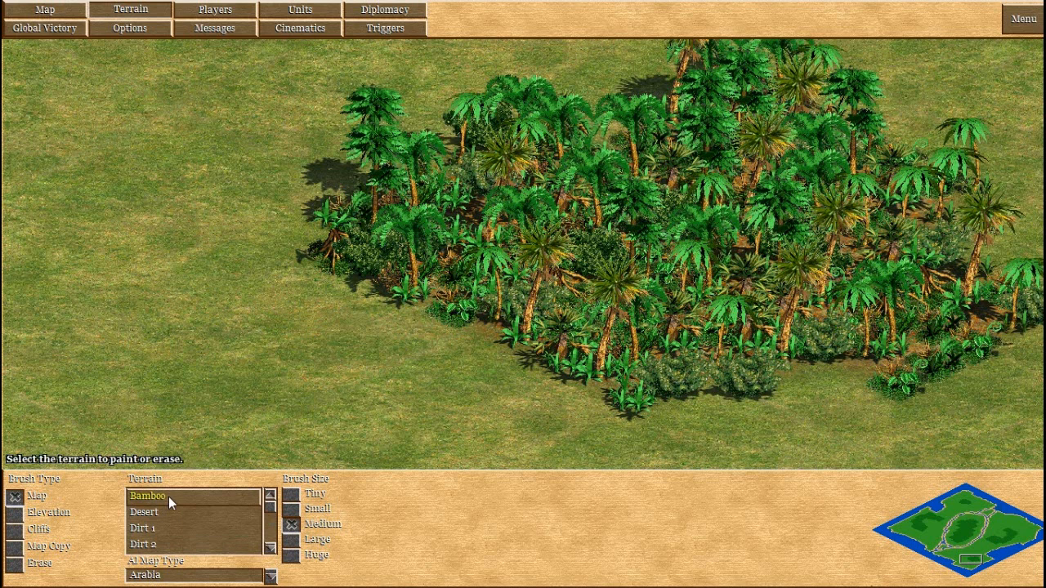
{"action": "left_click", "coordinate": [303, 493]}
{"action": "left_click", "coordinate": [408, 326]}
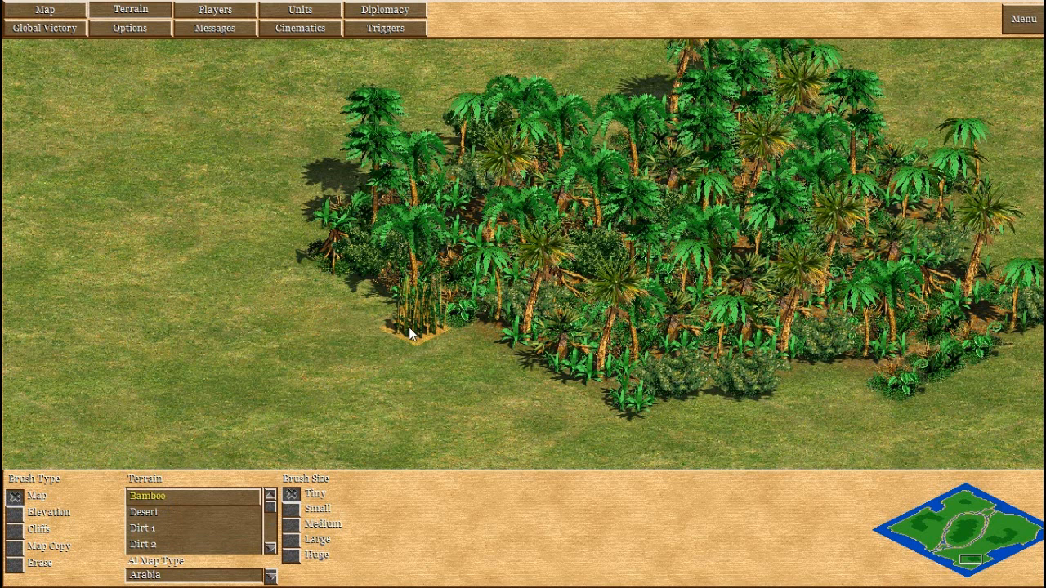
{"action": "left_click_drag", "start_coordinate": [408, 327], "coordinate": [470, 335]}
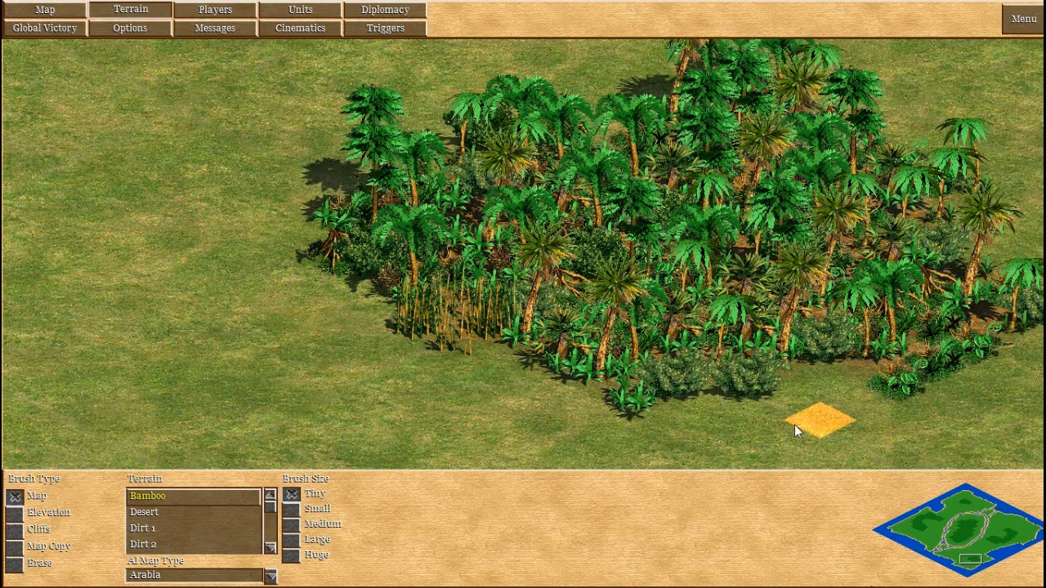
{"action": "left_click", "coordinate": [961, 504]}
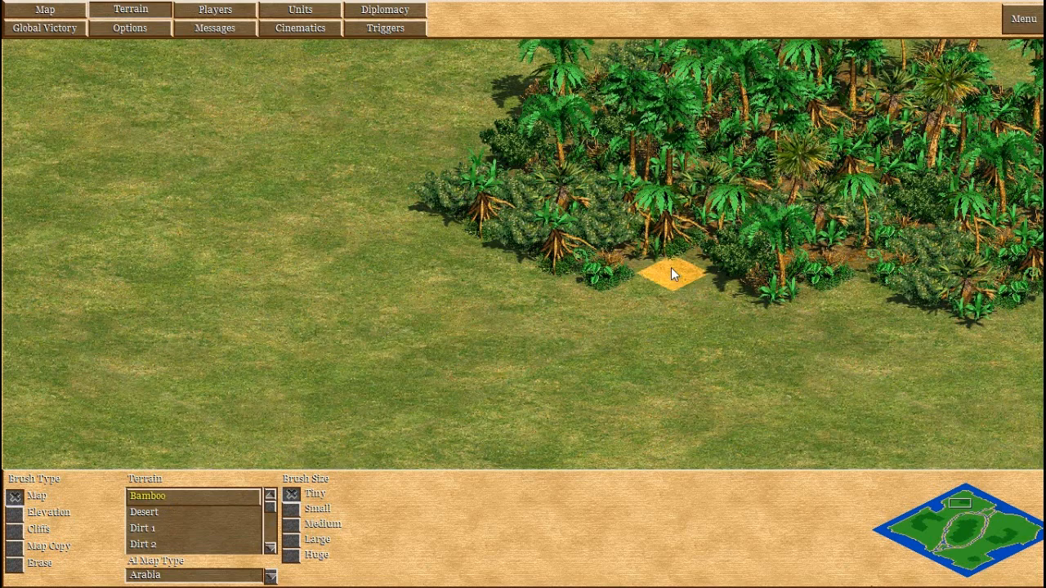
{"action": "left_click_drag", "start_coordinate": [669, 265], "coordinate": [716, 276]}
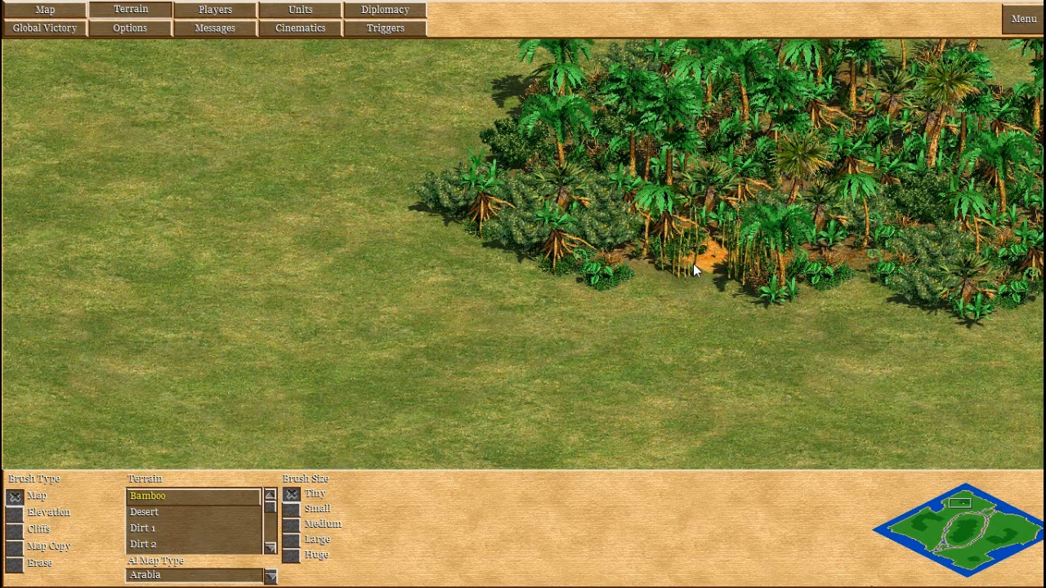
Raise a small Elevation 1 bump with the Tiny brush on the open grass southwest of the northern jungle.
{"action": "key", "text": "Up"}
{"action": "key", "text": "Right"}
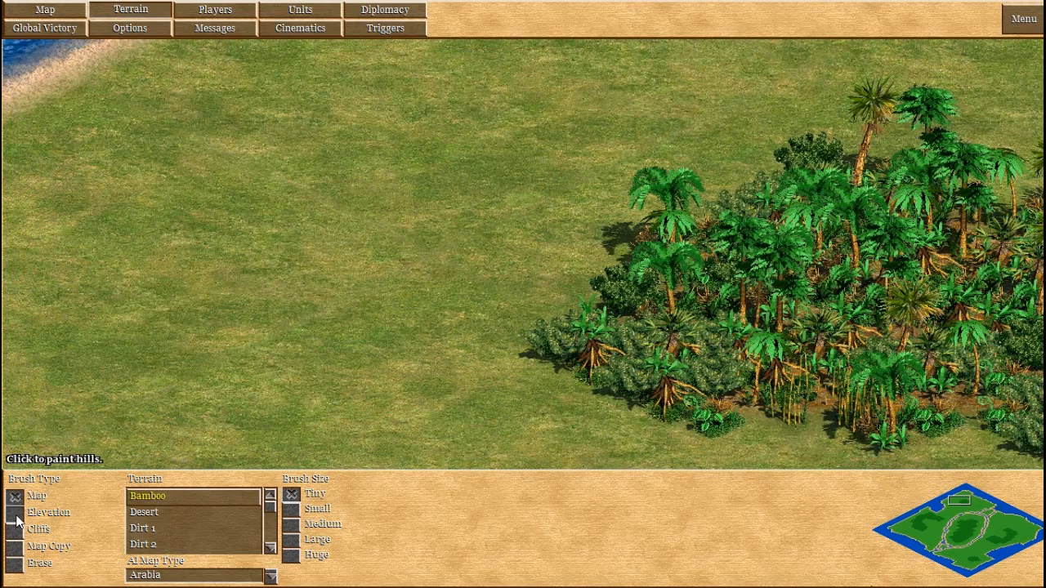
{"action": "left_click", "coordinate": [16, 513]}
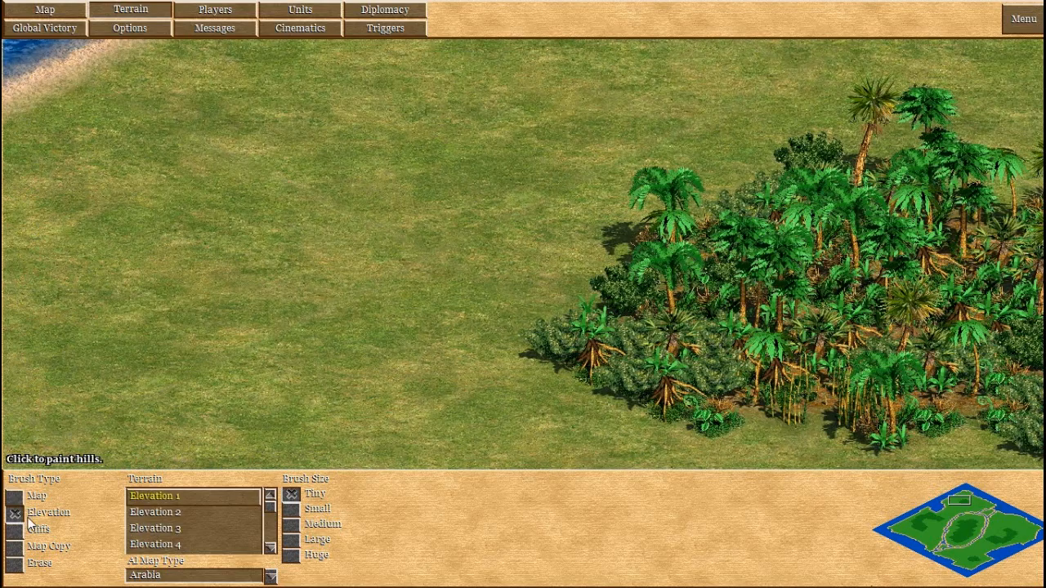
{"action": "key", "text": "Down"}
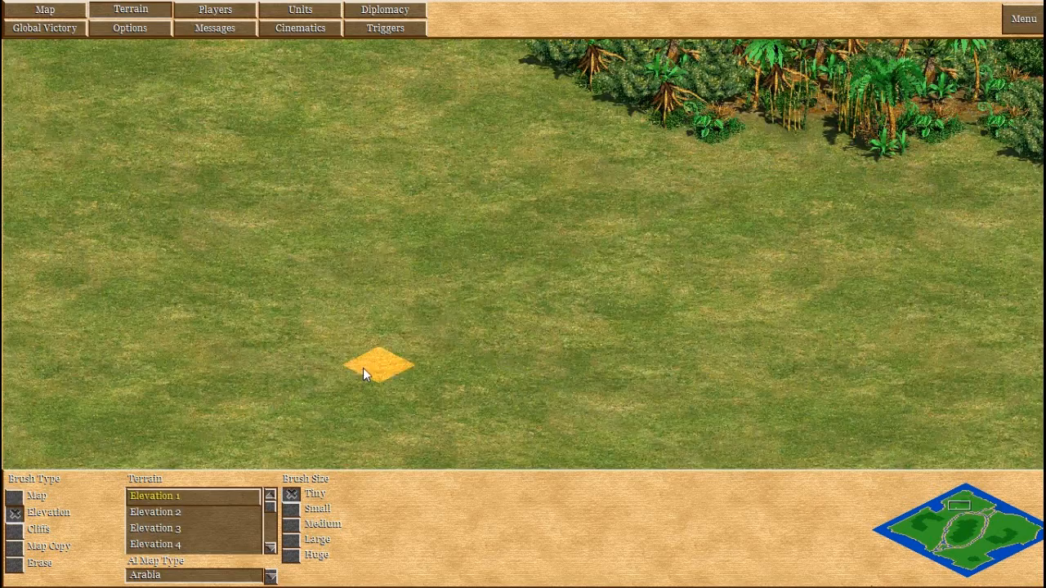
{"action": "left_click", "coordinate": [337, 345]}
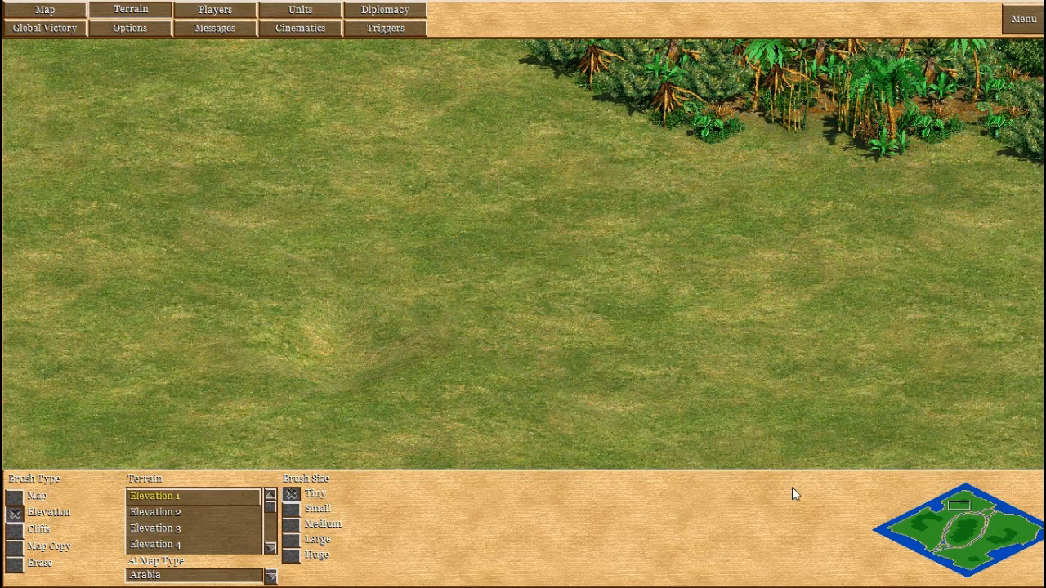
Raise the grass clearings inside the western and eastern snow pine forests to Elevation 1 with the Large brush.
{"action": "left_click", "coordinate": [928, 521]}
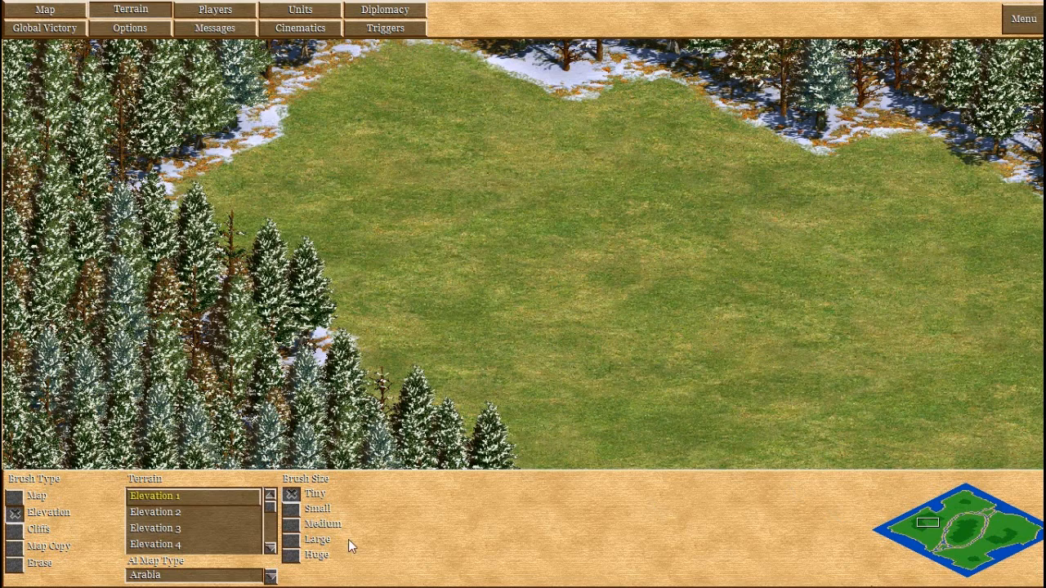
{"action": "left_click", "coordinate": [317, 539]}
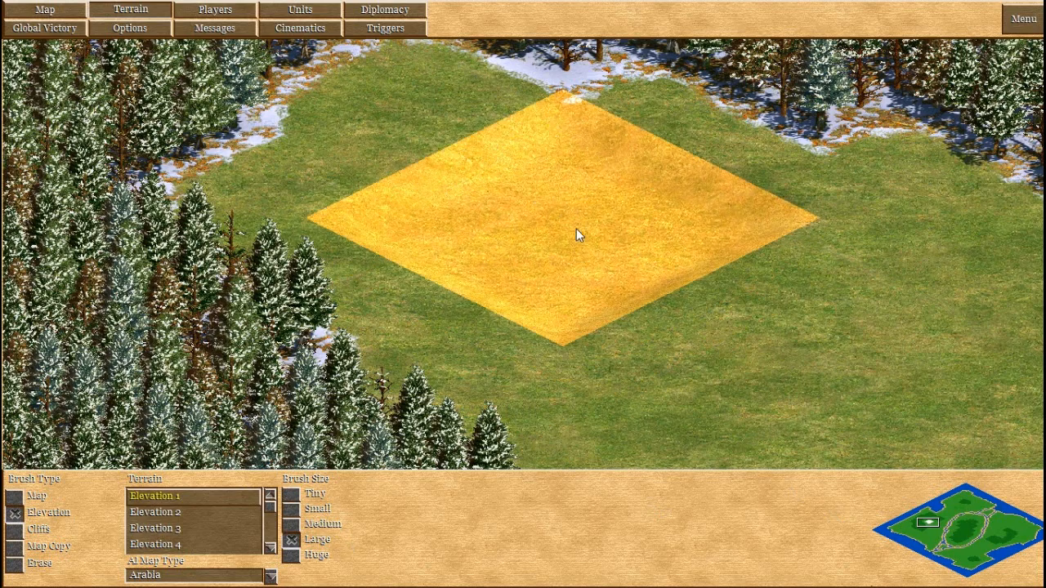
{"action": "mouse_move", "coordinate": [576, 235]}
{"action": "left_mouse_down"}
{"action": "mouse_move", "coordinate": [479, 229]}
{"action": "mouse_move", "coordinate": [464, 196]}
{"action": "left_mouse_up"}
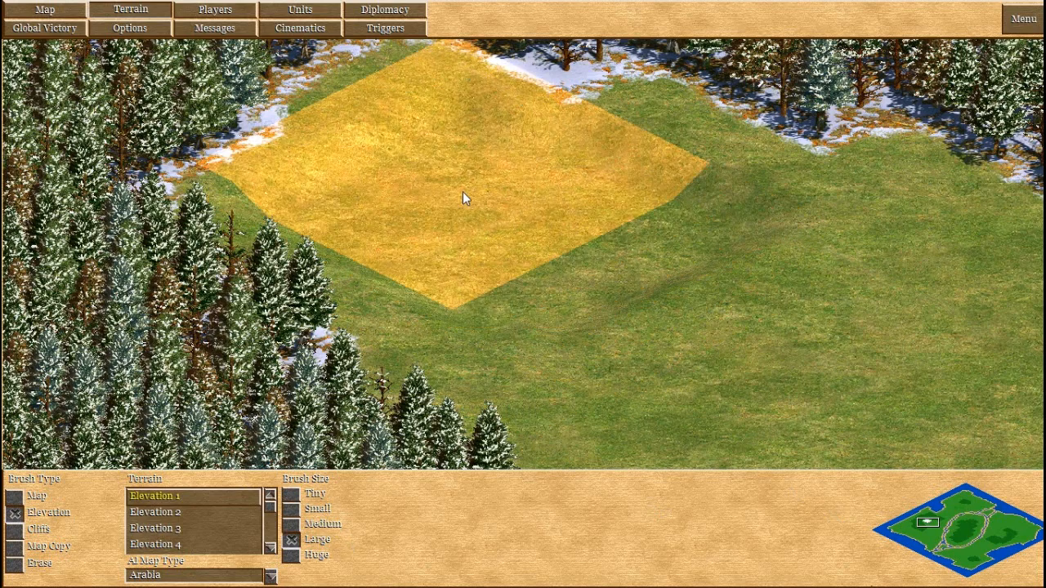
{"action": "left_click_drag", "start_coordinate": [575, 342], "coordinate": [670, 302]}
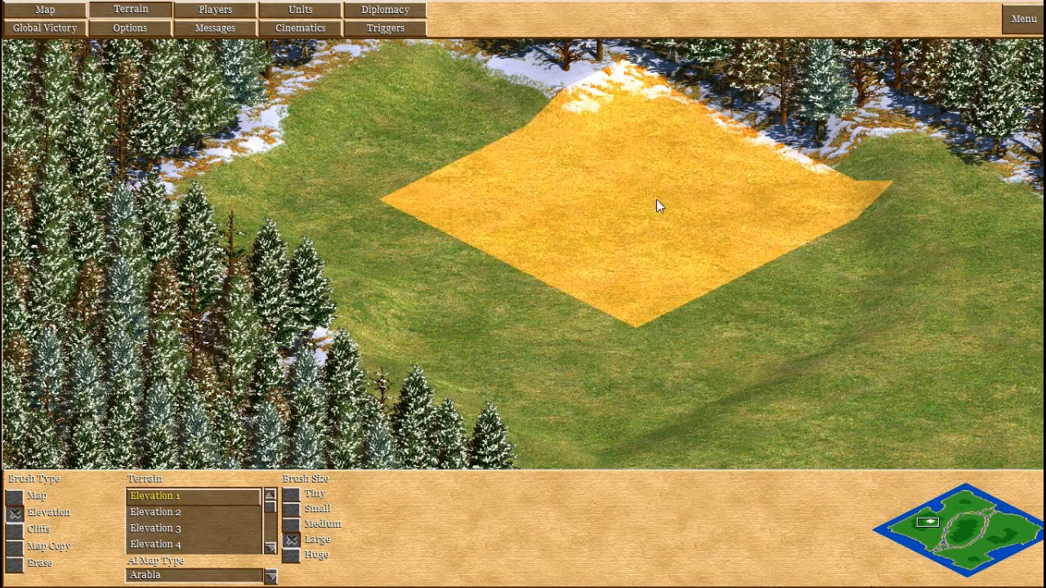
{"action": "left_click", "coordinate": [997, 536]}
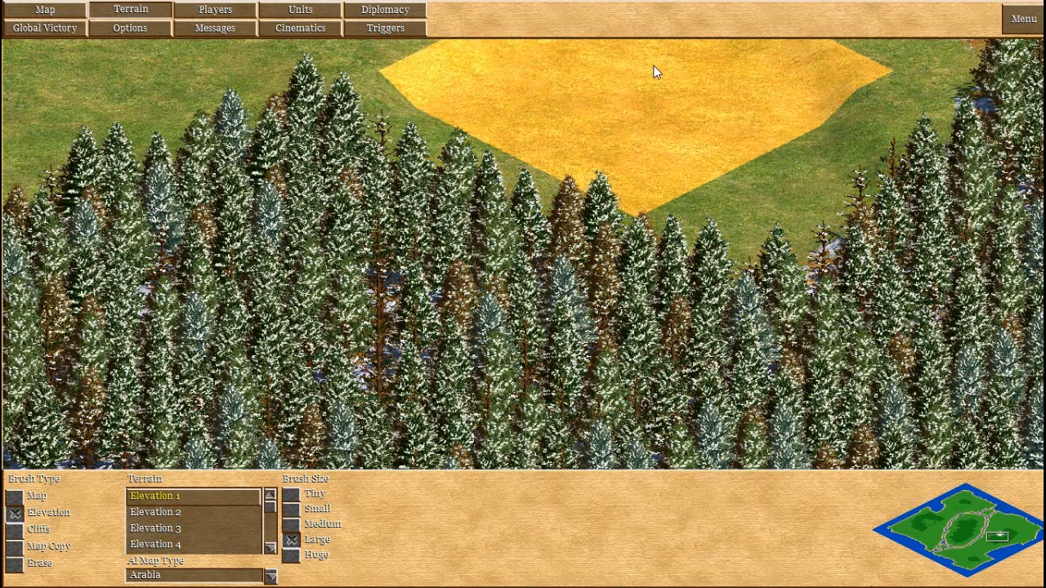
{"action": "left_click", "coordinate": [1002, 535]}
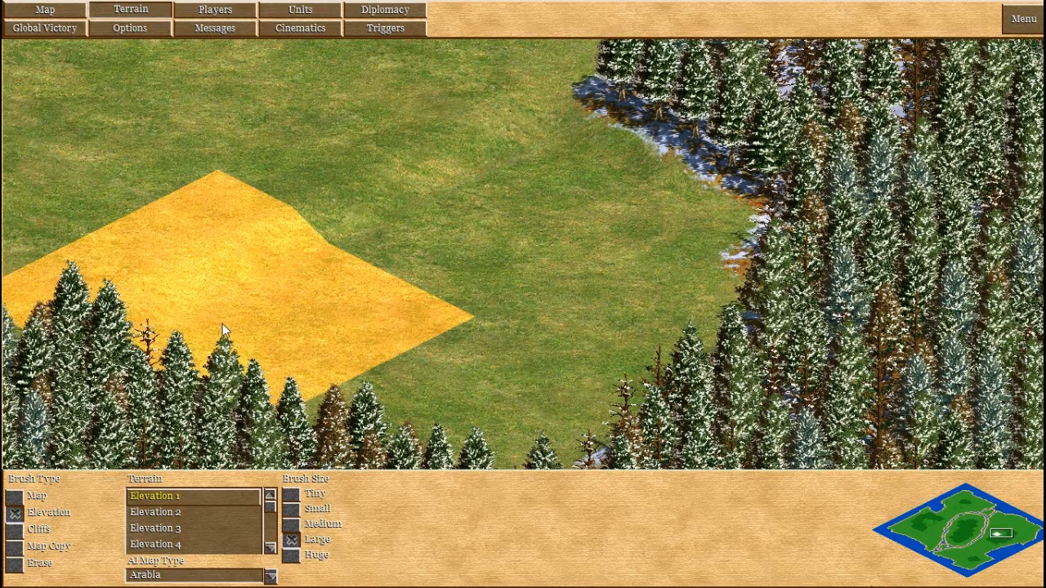
Raise an Elevation 3 hill with the Small brush across the grass islet between the two northeastern channels.
{"action": "left_click", "coordinate": [173, 513]}
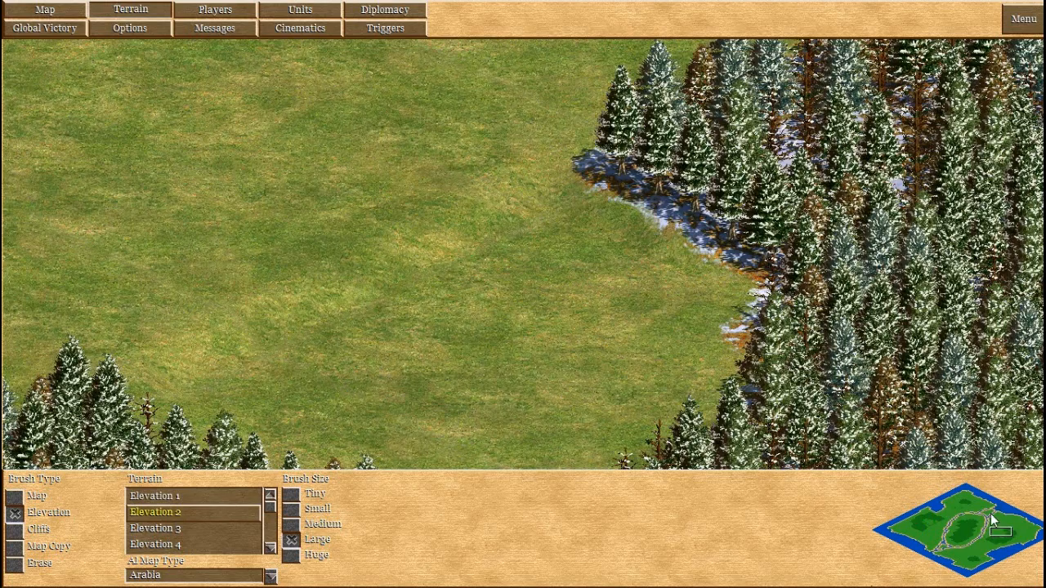
{"action": "left_click", "coordinate": [986, 515]}
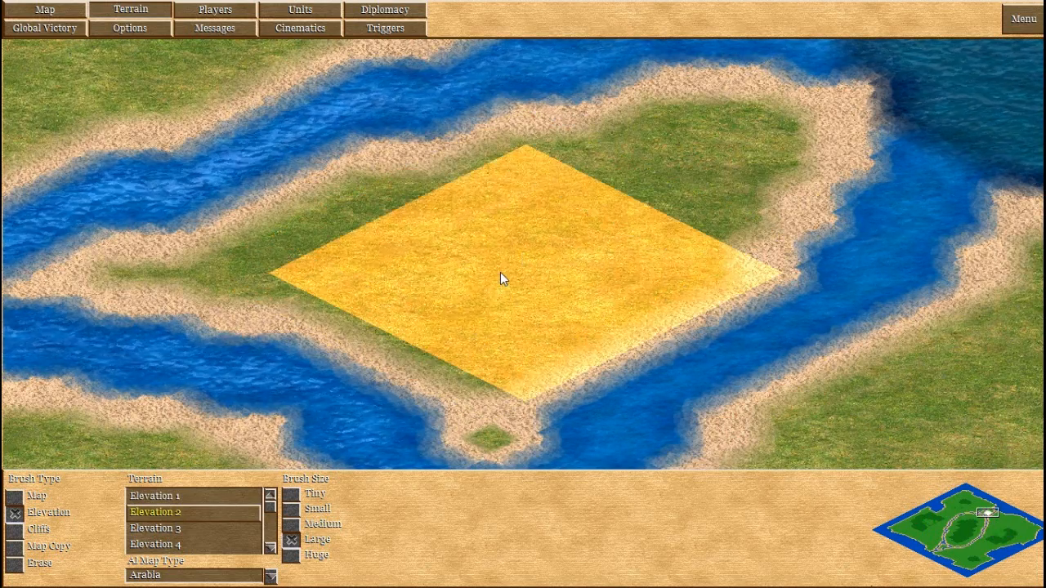
{"action": "left_click", "coordinate": [291, 508]}
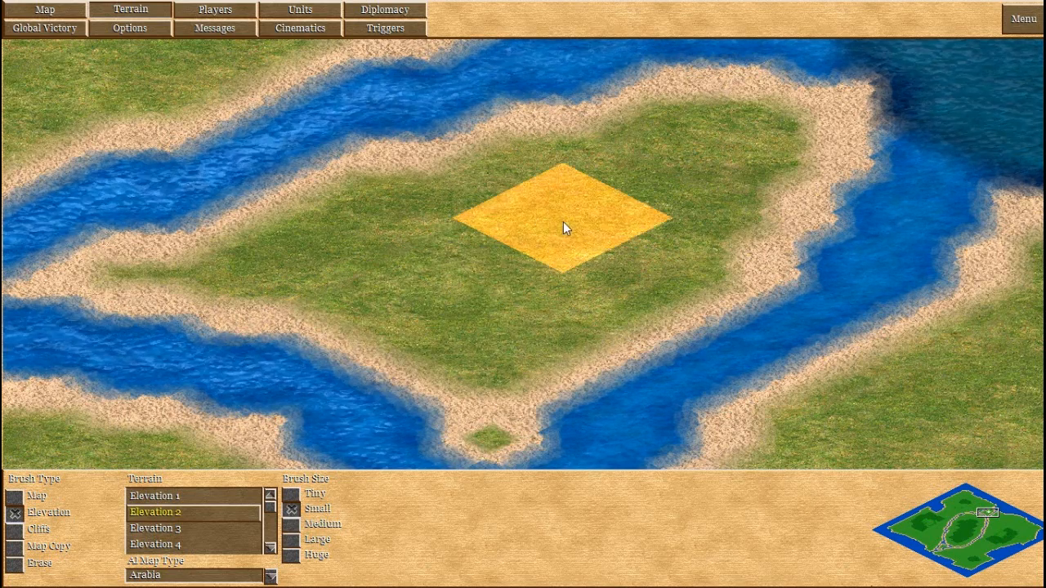
{"action": "left_click", "coordinate": [172, 528]}
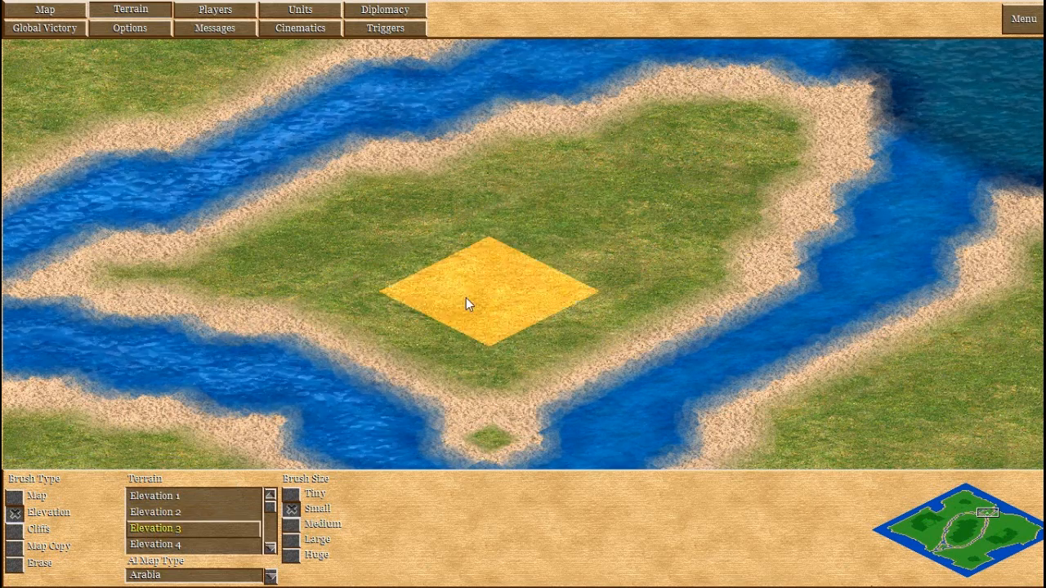
{"action": "left_click", "coordinate": [518, 236]}
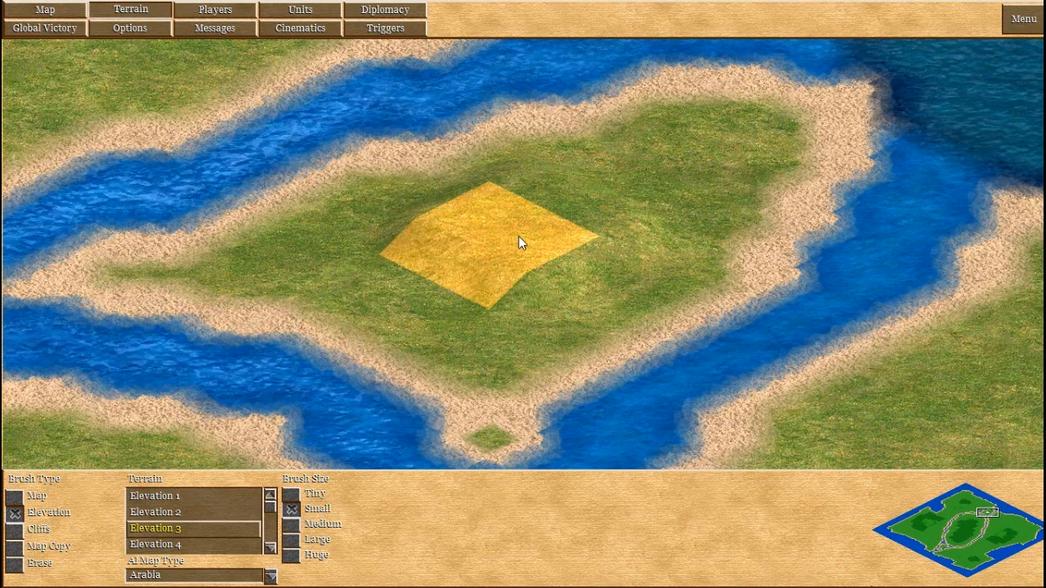
{"action": "left_click_drag", "start_coordinate": [518, 236], "coordinate": [396, 241]}
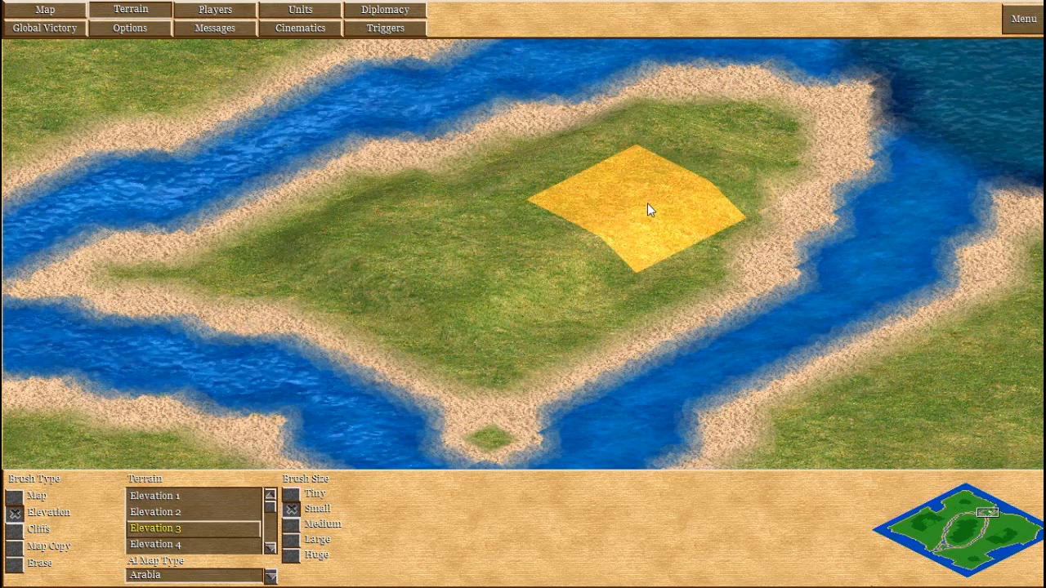
Raise an Elevation 3 hill with the Small brush on the grass islet between the southwestern channels, extending it southwest.
{"action": "left_click", "coordinate": [942, 546]}
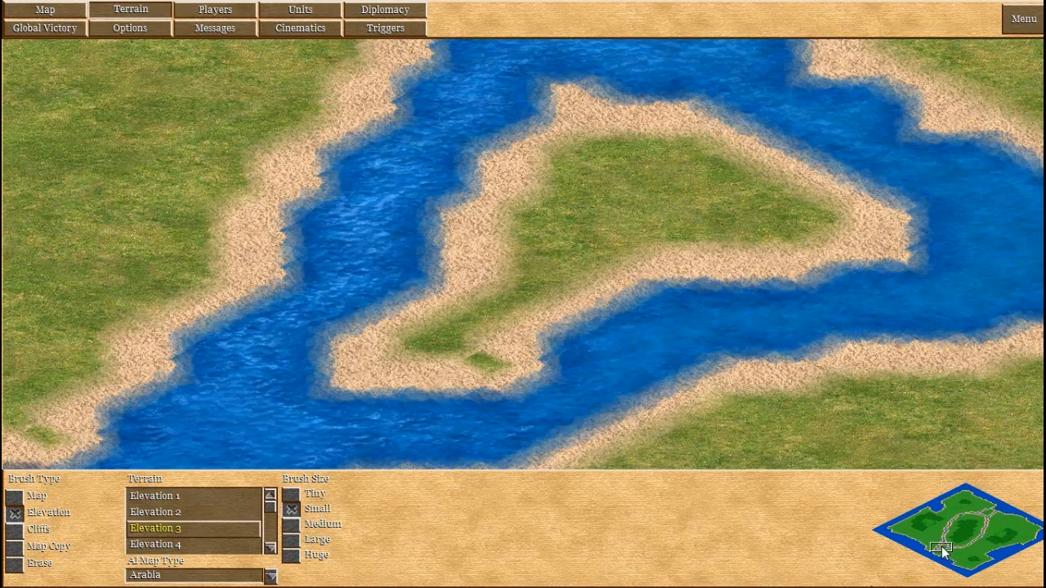
{"action": "left_click", "coordinate": [646, 198]}
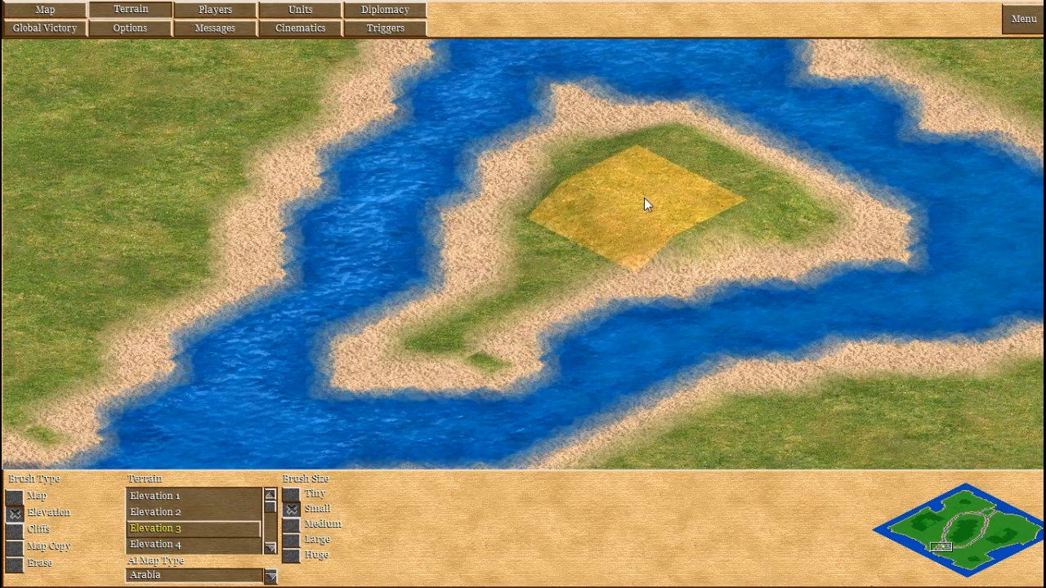
{"action": "left_click", "coordinate": [590, 225]}
{"action": "left_click", "coordinate": [571, 235]}
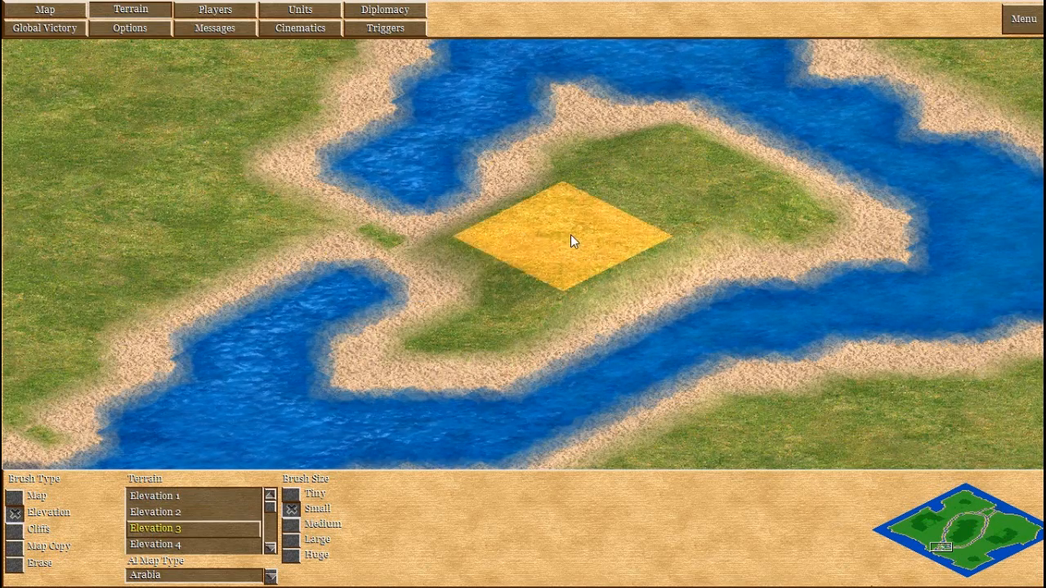
{"action": "left_click", "coordinate": [507, 259]}
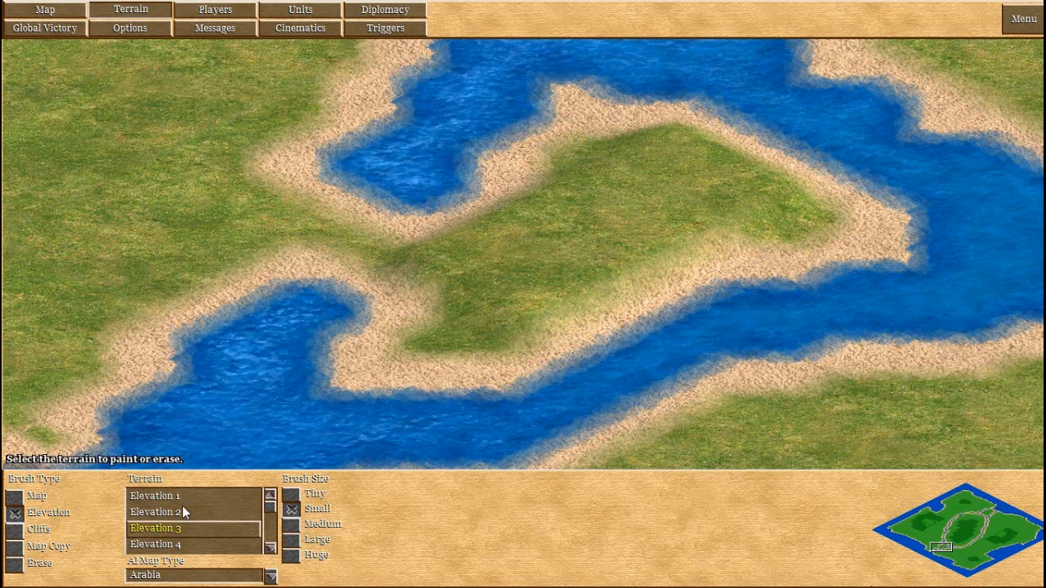
Reopen the channel west of the southwestern islet by painting Water, Shallow with the Small brush over the land bridge.
{"action": "left_click", "coordinate": [14, 496]}
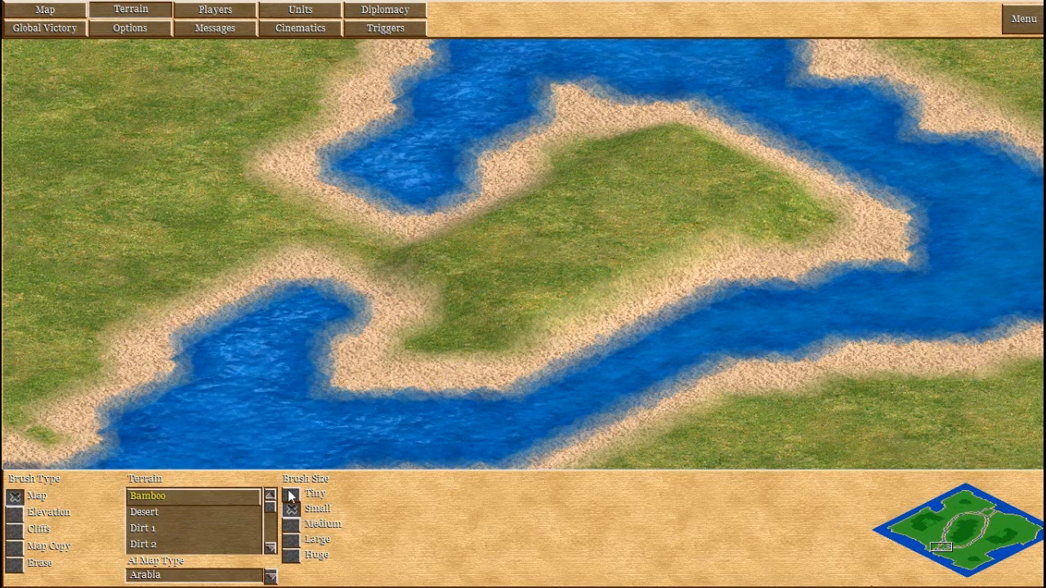
{"action": "scroll", "coordinate": [163, 531], "scroll_direction": "down", "scroll_amount": 10}
{"action": "left_click", "coordinate": [160, 545]}
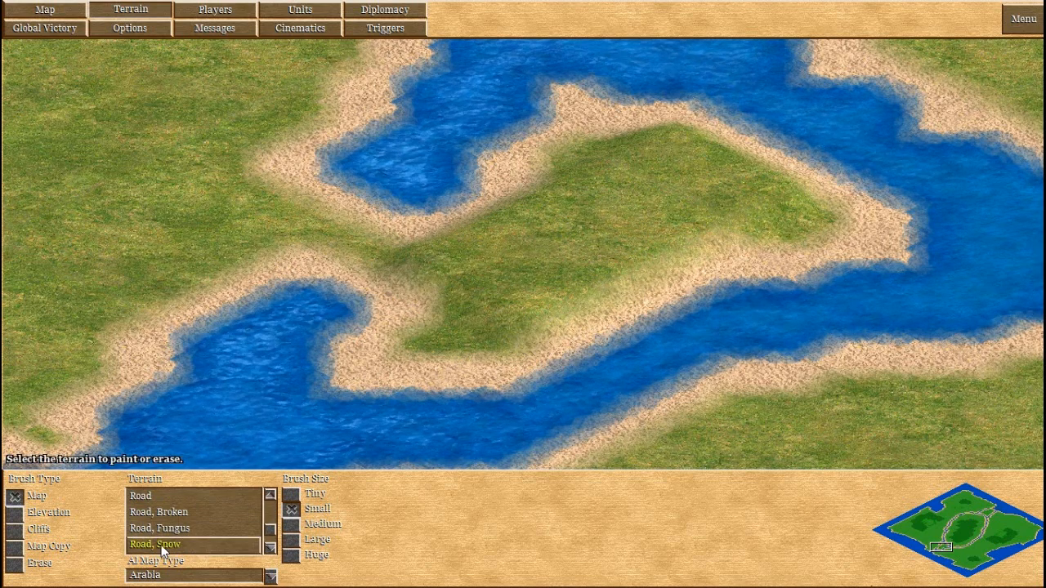
{"action": "scroll", "coordinate": [279, 539], "scroll_direction": "down", "scroll_amount": 5}
{"action": "left_click", "coordinate": [172, 544]}
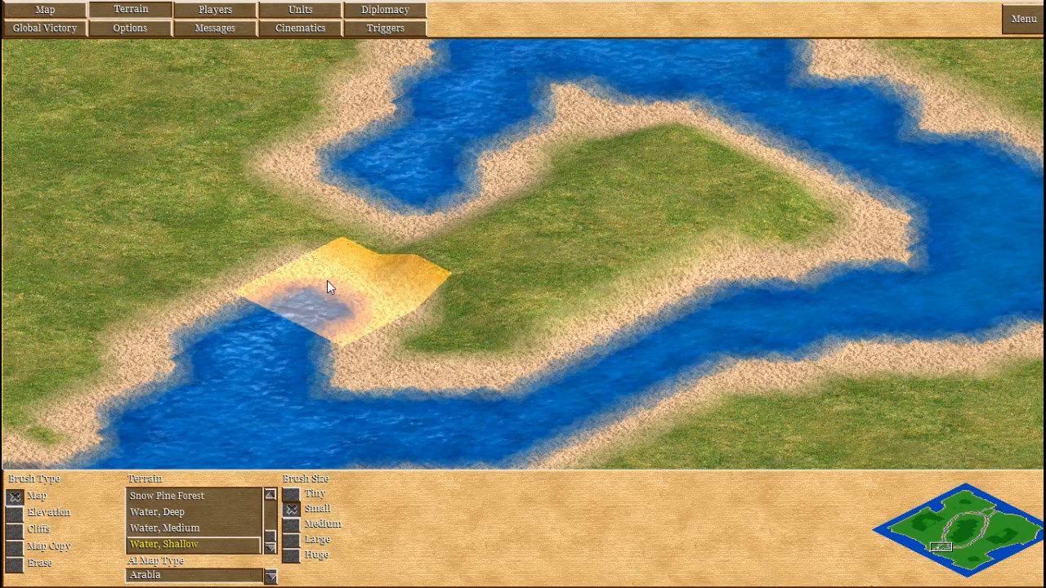
{"action": "left_click", "coordinate": [341, 237]}
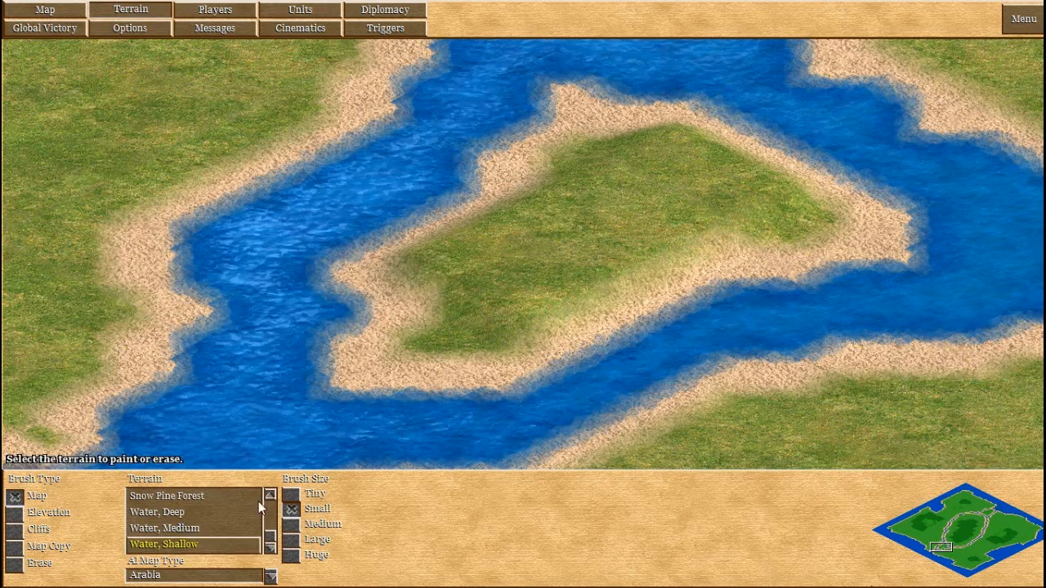
Paint a Road, Snow patch with the Small brush in the middle of the western forest clearing.
{"action": "scroll", "coordinate": [270, 501], "scroll_direction": "up", "scroll_amount": 4}
{"action": "scroll", "coordinate": [272, 502], "scroll_direction": "up", "scroll_amount": 5}
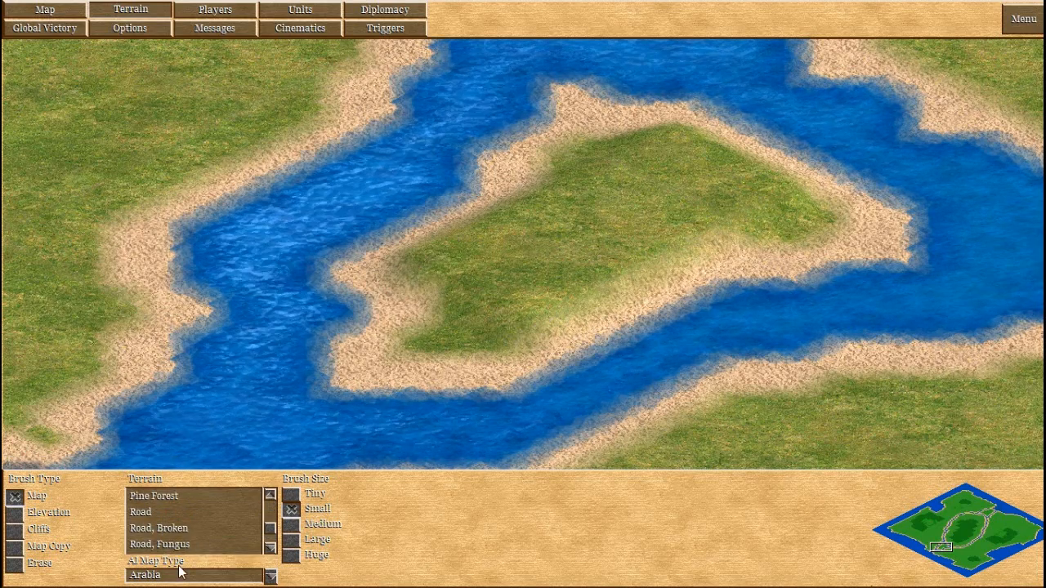
{"action": "left_click", "coordinate": [270, 548]}
{"action": "left_click", "coordinate": [166, 543]}
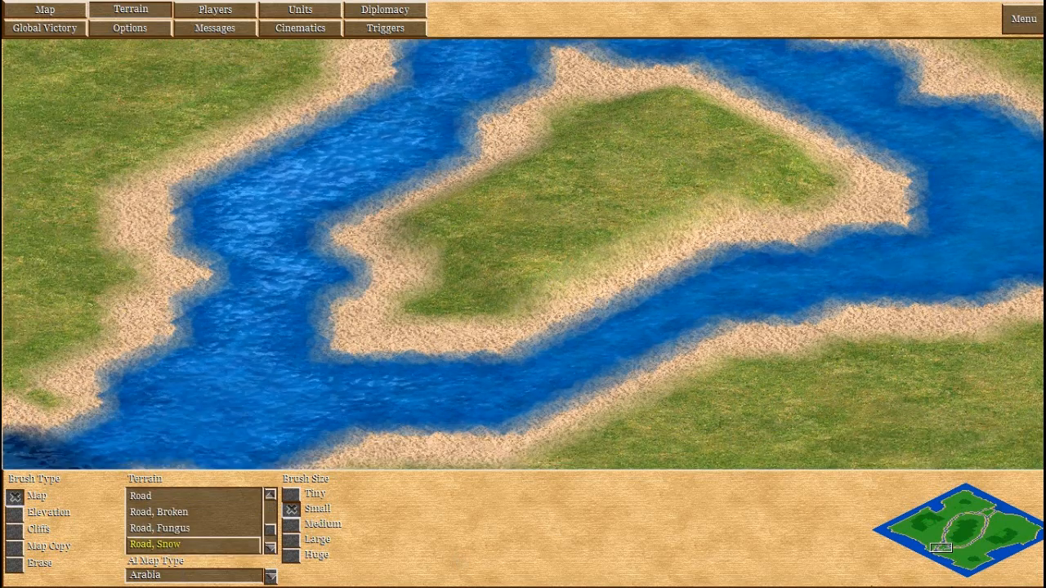
{"action": "left_click", "coordinate": [927, 524]}
{"action": "left_click", "coordinate": [427, 182]}
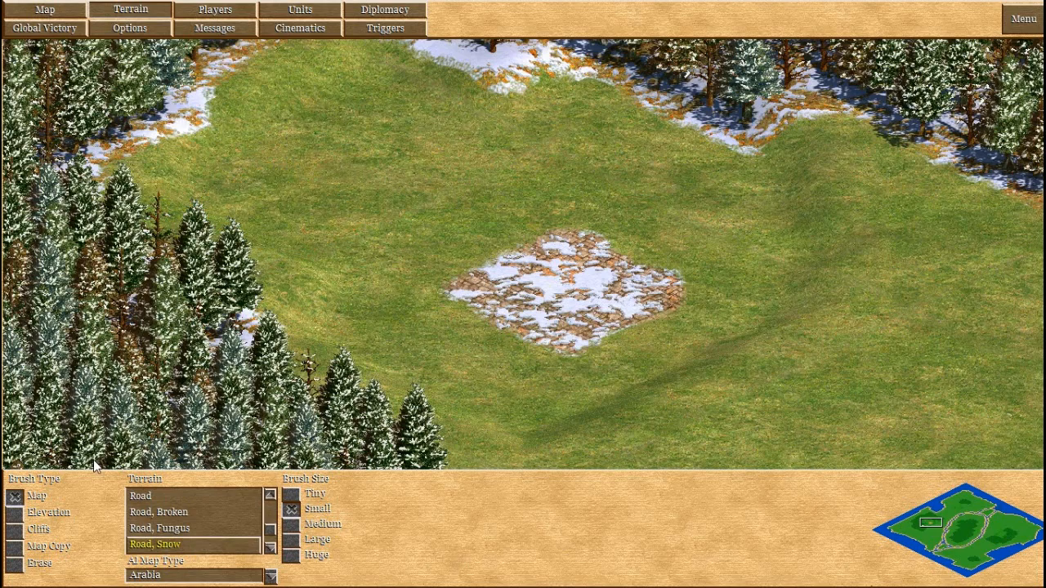
Paint Dirt 1 over the snowy road patch in the western forest clearing, and a Desert strip south of it, with the Small brush.
{"action": "left_click", "coordinate": [271, 497]}
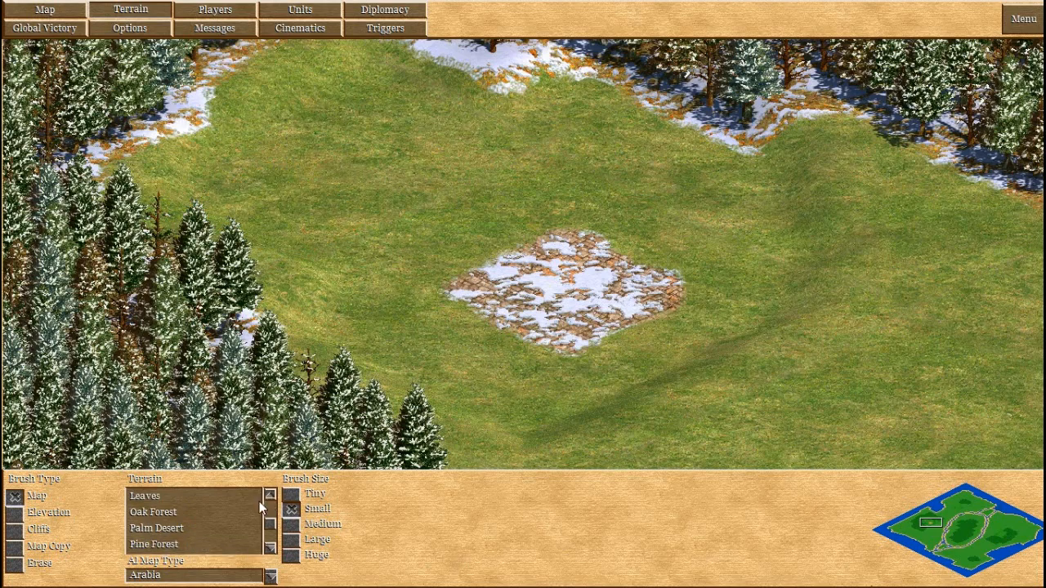
{"action": "left_click", "coordinate": [270, 497]}
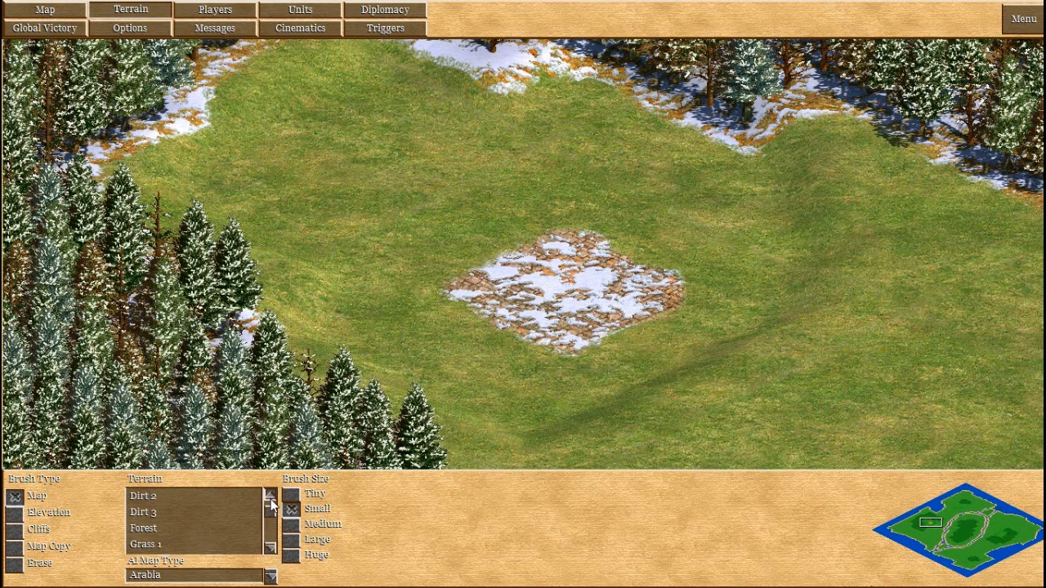
{"action": "left_click", "coordinate": [270, 497]}
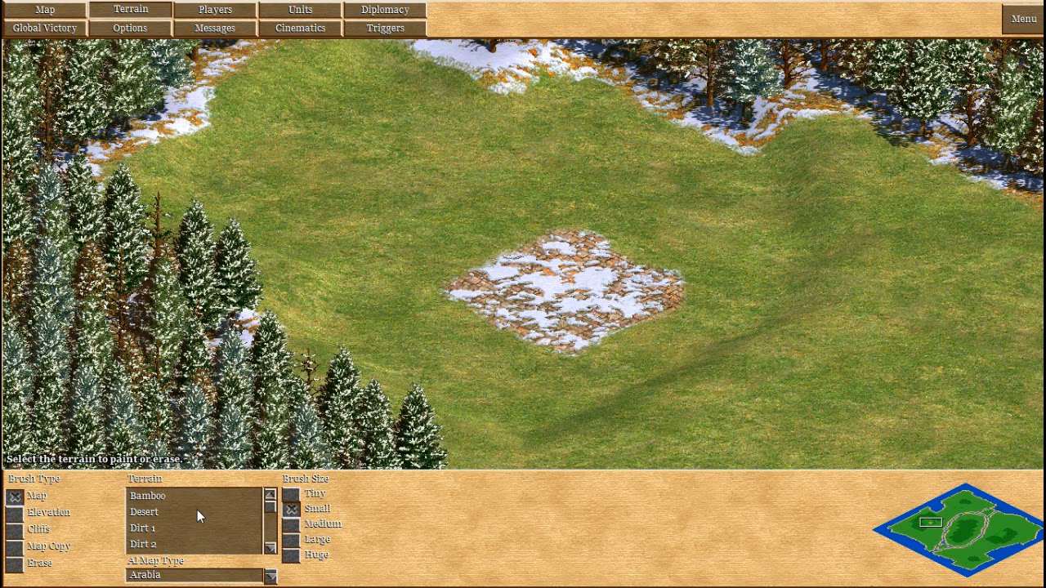
{"action": "left_click", "coordinate": [153, 527]}
{"action": "left_click", "coordinate": [523, 299]}
{"action": "mouse_move", "coordinate": [523, 299]}
{"action": "left_mouse_down"}
{"action": "mouse_move", "coordinate": [612, 243]}
{"action": "mouse_move", "coordinate": [441, 217]}
{"action": "mouse_move", "coordinate": [430, 124]}
{"action": "mouse_move", "coordinate": [568, 162]}
{"action": "left_mouse_up"}
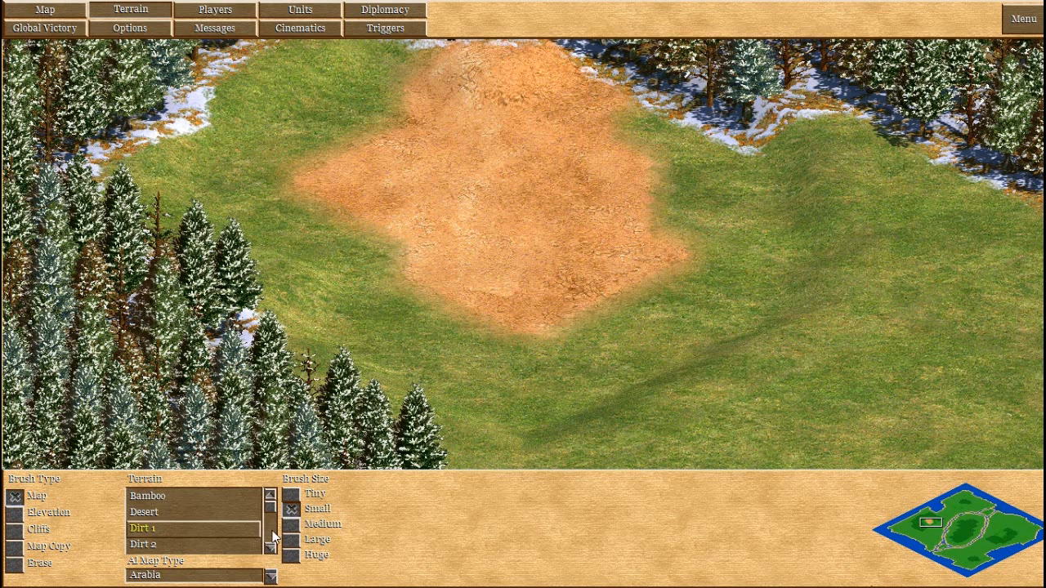
{"action": "left_click", "coordinate": [177, 511]}
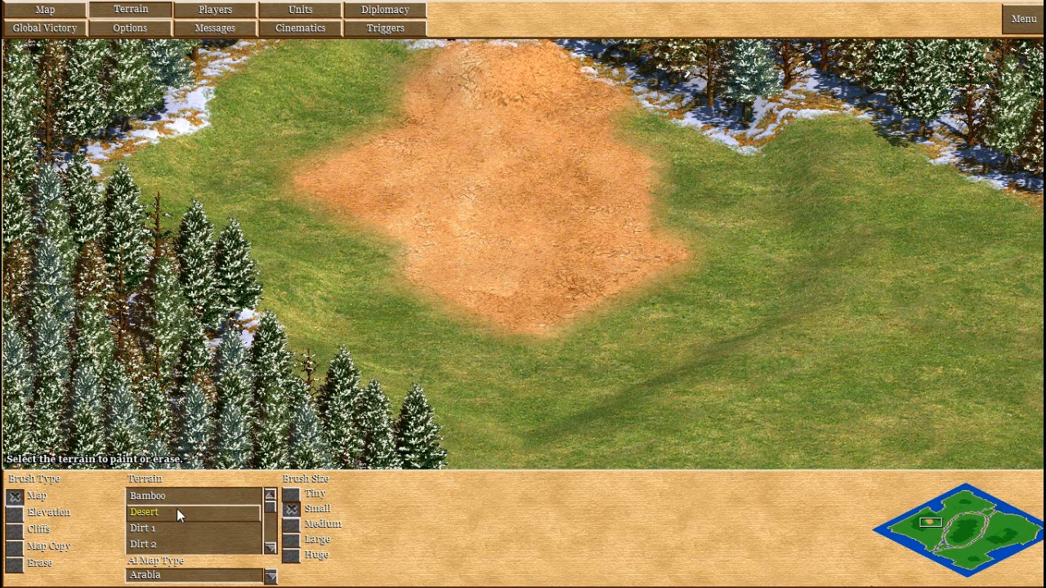
{"action": "left_click_drag", "start_coordinate": [446, 367], "coordinate": [509, 276]}
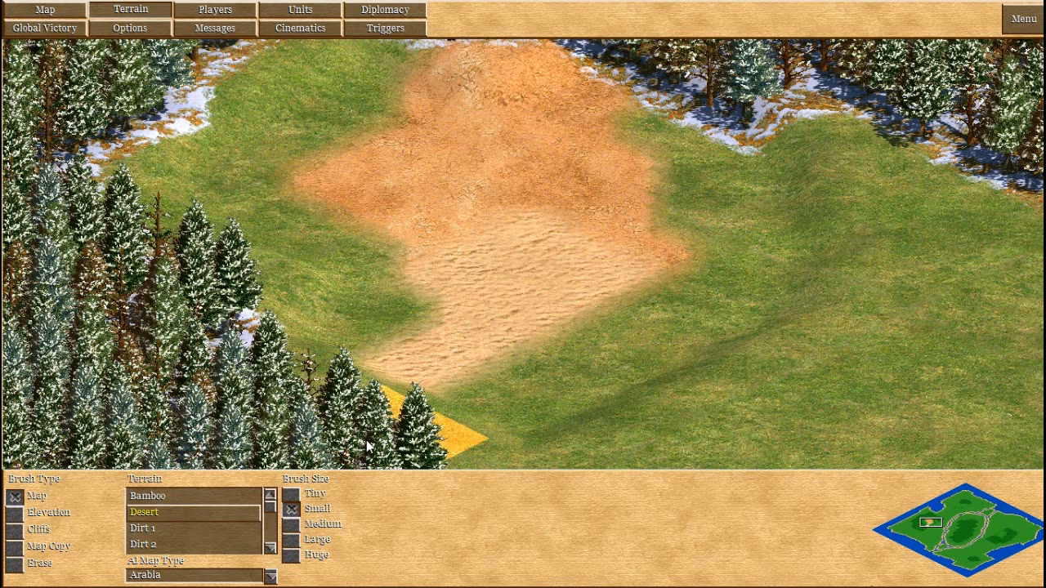
Cover the western forest clearing with Snow using the Small brush, including the dirt and desert patches.
{"action": "scroll", "coordinate": [271, 552], "scroll_direction": "down", "scroll_amount": 12}
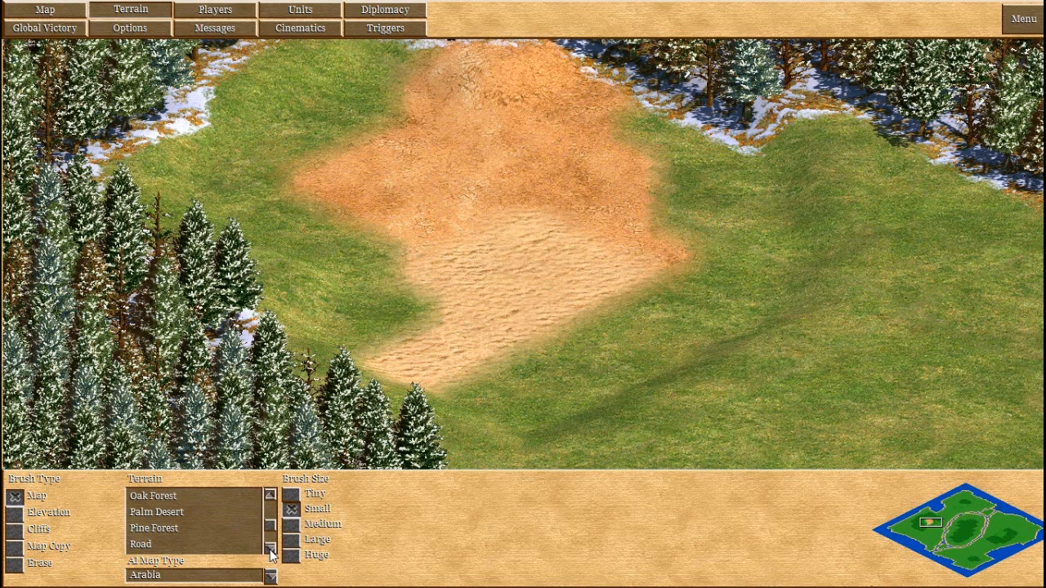
{"action": "scroll", "coordinate": [271, 552], "scroll_direction": "down", "scroll_amount": 6}
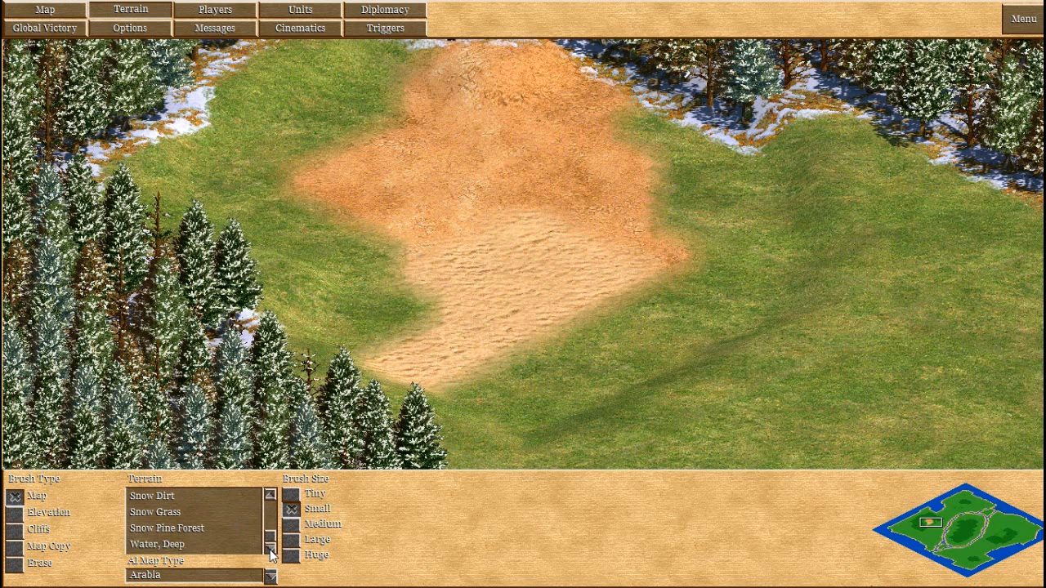
{"action": "left_click", "coordinate": [271, 495]}
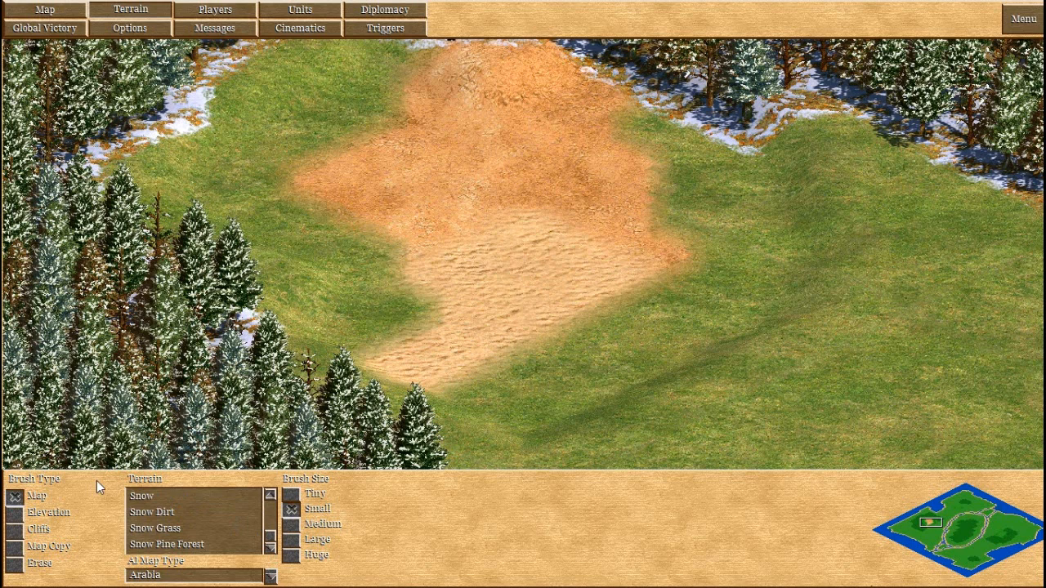
{"action": "left_click", "coordinate": [142, 495]}
{"action": "mouse_move", "coordinate": [468, 275]}
{"action": "left_mouse_down"}
{"action": "mouse_move", "coordinate": [439, 338]}
{"action": "mouse_move", "coordinate": [599, 321]}
{"action": "mouse_move", "coordinate": [559, 141]}
{"action": "mouse_move", "coordinate": [599, 91]}
{"action": "mouse_move", "coordinate": [466, 68]}
{"action": "mouse_move", "coordinate": [525, 118]}
{"action": "mouse_move", "coordinate": [598, 89]}
{"action": "mouse_move", "coordinate": [350, 242]}
{"action": "mouse_move", "coordinate": [597, 245]}
{"action": "mouse_move", "coordinate": [670, 204]}
{"action": "mouse_move", "coordinate": [719, 236]}
{"action": "mouse_move", "coordinate": [917, 186]}
{"action": "mouse_move", "coordinate": [761, 278]}
{"action": "mouse_move", "coordinate": [645, 457]}
{"action": "mouse_move", "coordinate": [616, 243]}
{"action": "mouse_move", "coordinate": [553, 270]}
{"action": "mouse_move", "coordinate": [677, 344]}
{"action": "left_mouse_up"}
{"action": "key", "text": "Left"}
{"action": "key", "text": "Up"}
{"action": "key", "text": "Right"}
{"action": "key", "text": "Down"}
{"action": "key", "text": "Left"}
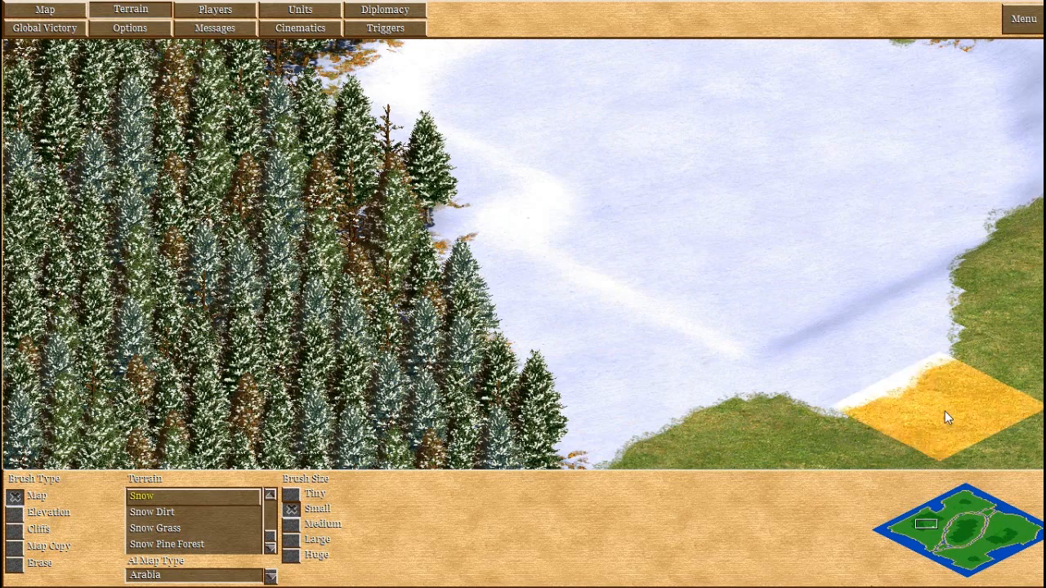
Paint Snow with the Small brush across the clearing enclosed by the eastern snow pine forest.
{"action": "left_click", "coordinate": [997, 533]}
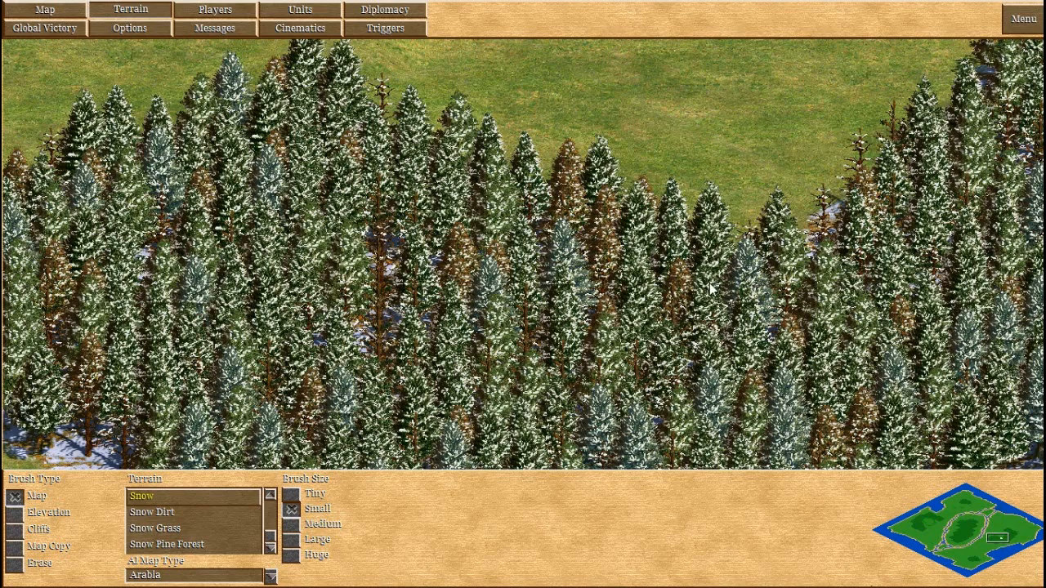
{"action": "mouse_move", "coordinate": [713, 287]}
{"action": "left_mouse_down"}
{"action": "mouse_move", "coordinate": [702, 196]}
{"action": "mouse_move", "coordinate": [882, 104]}
{"action": "mouse_move", "coordinate": [531, 122]}
{"action": "mouse_move", "coordinate": [392, 106]}
{"action": "mouse_move", "coordinate": [570, 178]}
{"action": "left_mouse_up"}
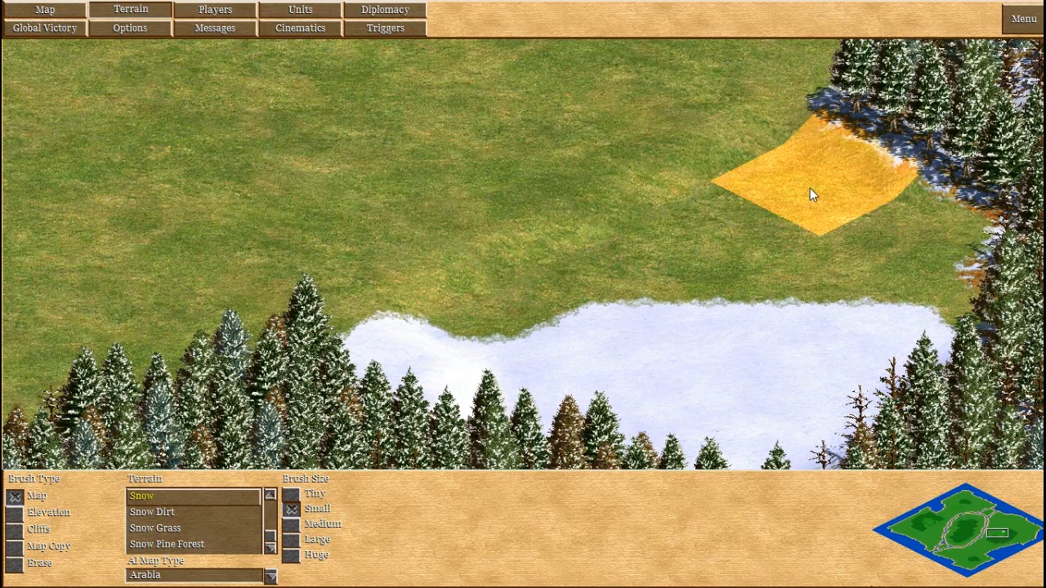
{"action": "mouse_move", "coordinate": [893, 311]}
{"action": "left_mouse_down"}
{"action": "mouse_move", "coordinate": [864, 200]}
{"action": "mouse_move", "coordinate": [730, 275]}
{"action": "mouse_move", "coordinate": [612, 297]}
{"action": "mouse_move", "coordinate": [520, 330]}
{"action": "mouse_move", "coordinate": [814, 299]}
{"action": "mouse_move", "coordinate": [675, 203]}
{"action": "mouse_move", "coordinate": [618, 249]}
{"action": "left_mouse_up"}
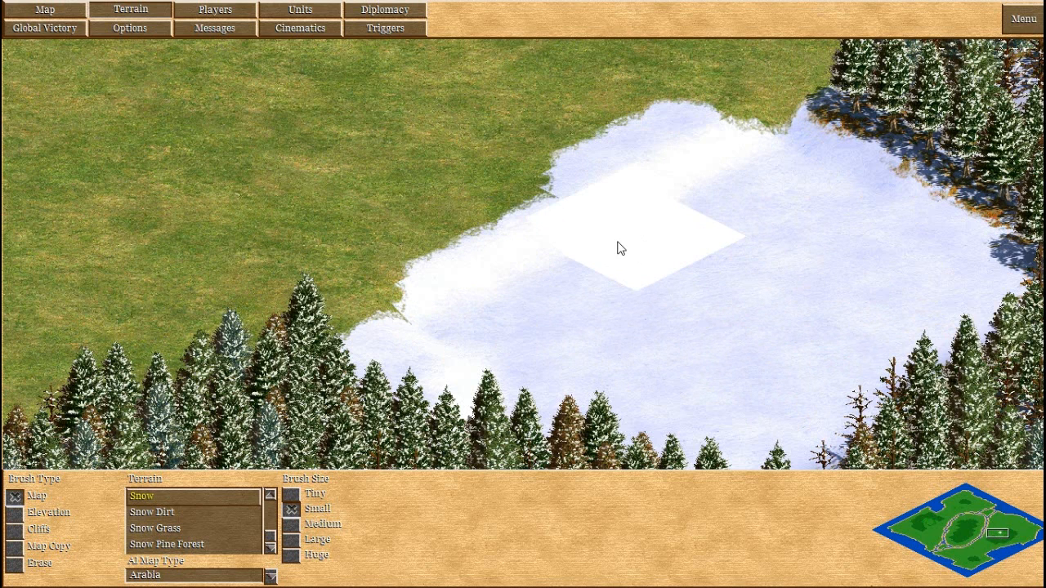
Paint a Desert ring with the Small brush all the way around the northern jungle grove.
{"action": "left_click", "coordinate": [966, 510]}
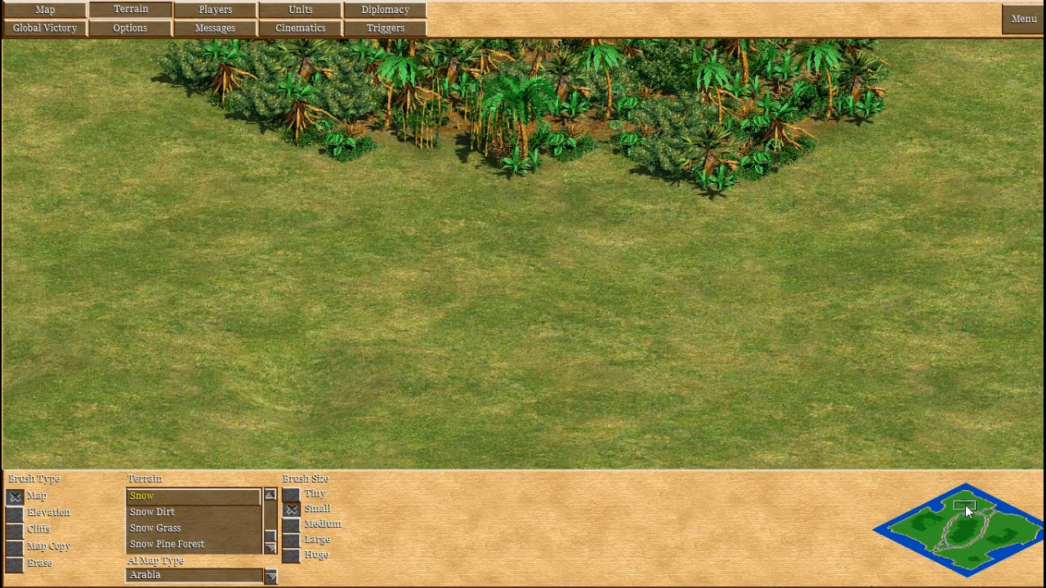
{"action": "left_click", "coordinate": [271, 496]}
{"action": "left_click", "coordinate": [270, 497]}
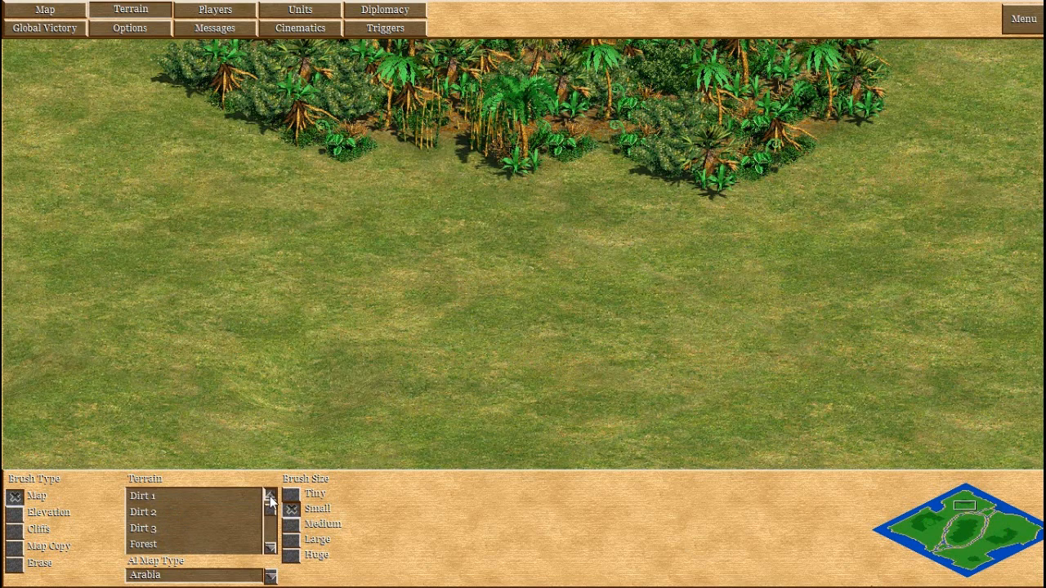
{"action": "left_click", "coordinate": [270, 497]}
{"action": "left_click", "coordinate": [150, 518]}
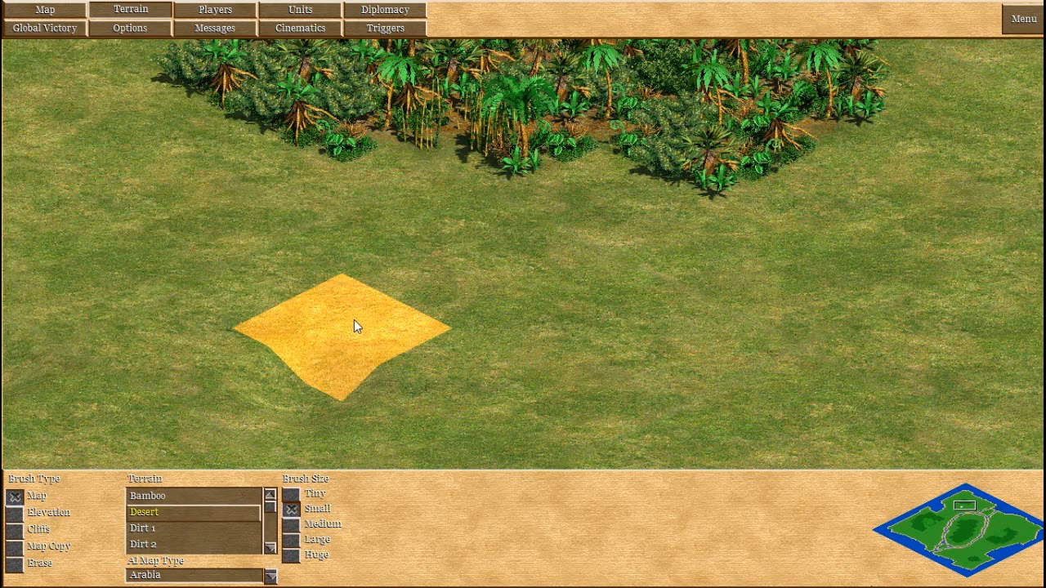
{"action": "mouse_move", "coordinate": [433, 231]}
{"action": "left_mouse_down"}
{"action": "mouse_move", "coordinate": [443, 198]}
{"action": "mouse_move", "coordinate": [420, 187]}
{"action": "mouse_move", "coordinate": [415, 216]}
{"action": "mouse_move", "coordinate": [597, 213]}
{"action": "mouse_move", "coordinate": [761, 232]}
{"action": "mouse_move", "coordinate": [823, 155]}
{"action": "mouse_move", "coordinate": [784, 169]}
{"action": "left_mouse_up"}
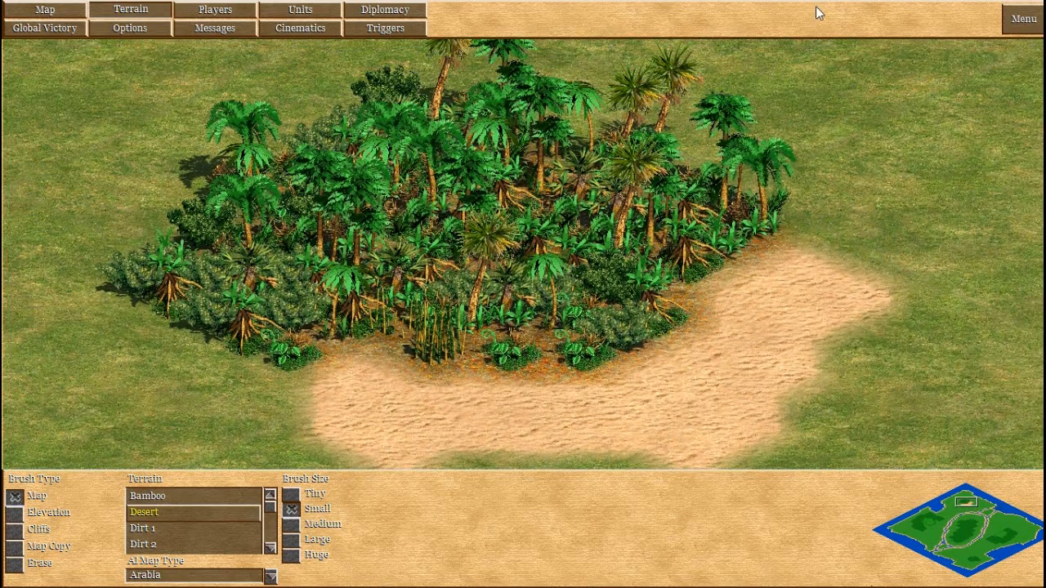
{"action": "mouse_move", "coordinate": [810, 234]}
{"action": "left_mouse_down"}
{"action": "mouse_move", "coordinate": [812, 253]}
{"action": "mouse_move", "coordinate": [839, 222]}
{"action": "mouse_move", "coordinate": [625, 102]}
{"action": "mouse_move", "coordinate": [433, 94]}
{"action": "mouse_move", "coordinate": [283, 142]}
{"action": "mouse_move", "coordinate": [216, 189]}
{"action": "mouse_move", "coordinate": [154, 280]}
{"action": "mouse_move", "coordinate": [195, 369]}
{"action": "mouse_move", "coordinate": [274, 392]}
{"action": "left_mouse_up"}
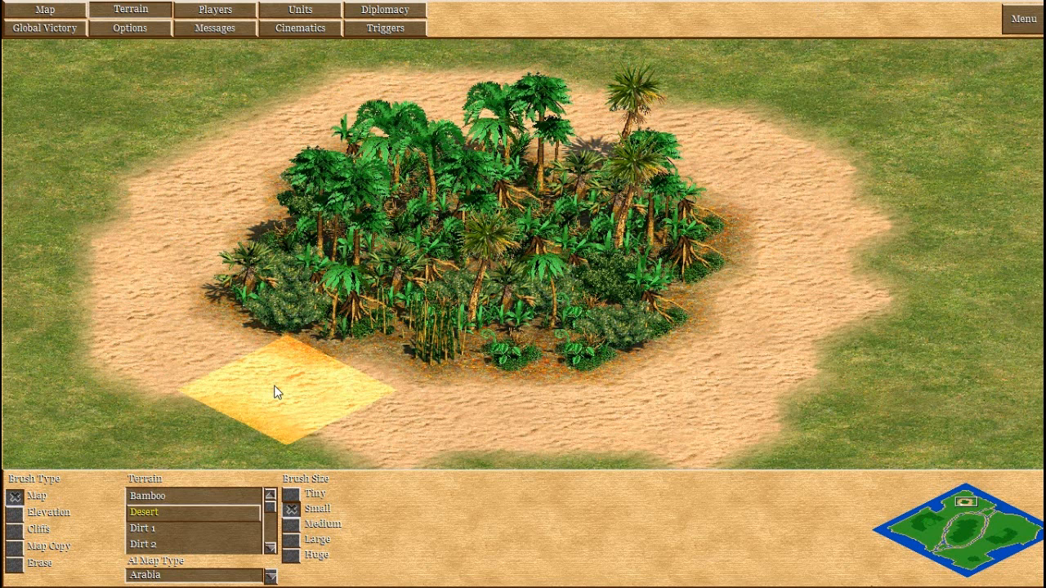
Surround the southern jungle grove with a Desert ring using the Small brush.
{"action": "left_click", "coordinate": [969, 562]}
{"action": "left_click", "coordinate": [517, 281]}
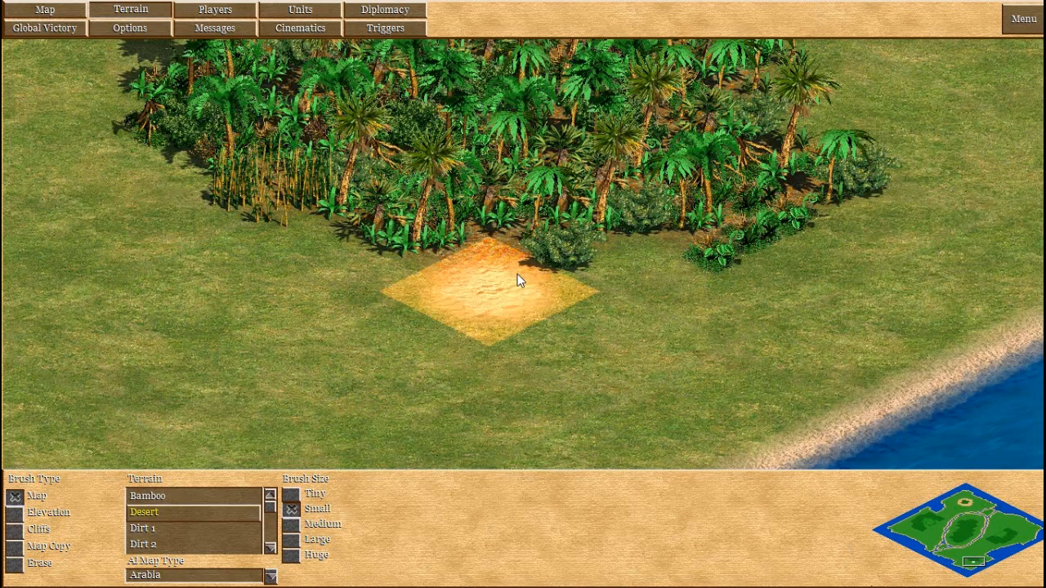
{"action": "mouse_move", "coordinate": [518, 274]}
{"action": "left_mouse_down"}
{"action": "mouse_move", "coordinate": [731, 214]}
{"action": "mouse_move", "coordinate": [790, 92]}
{"action": "left_mouse_up"}
{"action": "key", "text": "Left"}
{"action": "key", "text": "Up"}
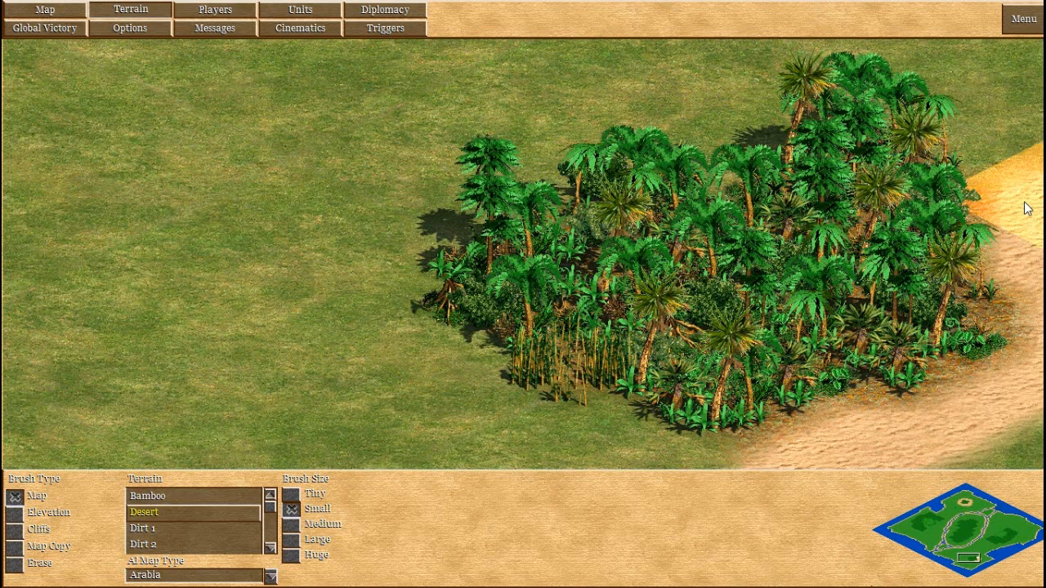
{"action": "mouse_move", "coordinate": [1023, 204]}
{"action": "left_mouse_down"}
{"action": "mouse_move", "coordinate": [921, 90]}
{"action": "mouse_move", "coordinate": [773, 91]}
{"action": "mouse_move", "coordinate": [652, 154]}
{"action": "mouse_move", "coordinate": [482, 208]}
{"action": "mouse_move", "coordinate": [403, 323]}
{"action": "mouse_move", "coordinate": [432, 377]}
{"action": "mouse_move", "coordinate": [497, 427]}
{"action": "mouse_move", "coordinate": [636, 431]}
{"action": "mouse_move", "coordinate": [660, 406]}
{"action": "mouse_move", "coordinate": [563, 337]}
{"action": "left_mouse_up"}
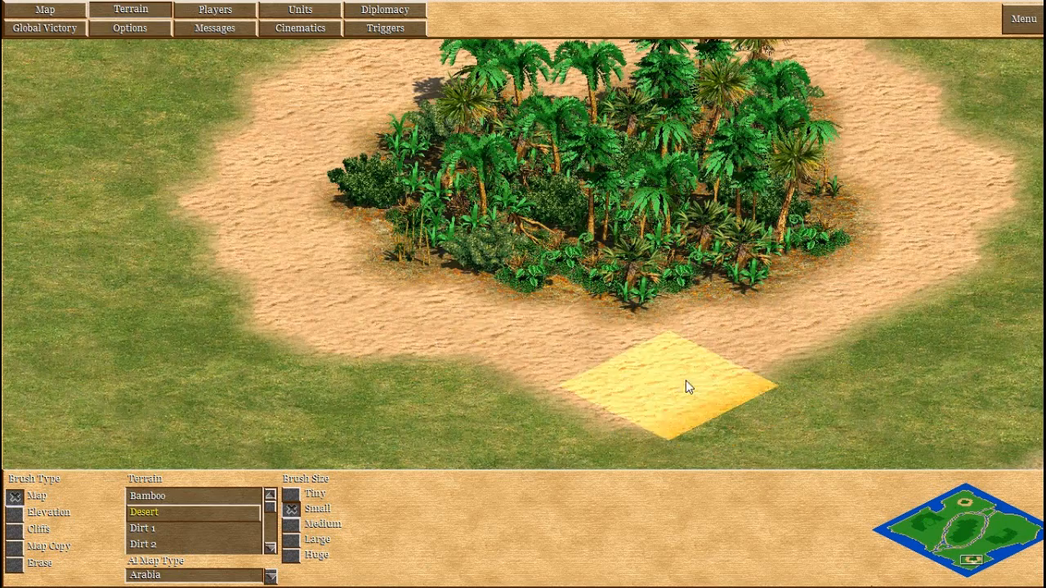
Add Forest trees with the Small brush along the western edge of the central pine forest, near the river bank.
{"action": "scroll", "coordinate": [259, 544], "scroll_direction": "down", "scroll_amount": 3}
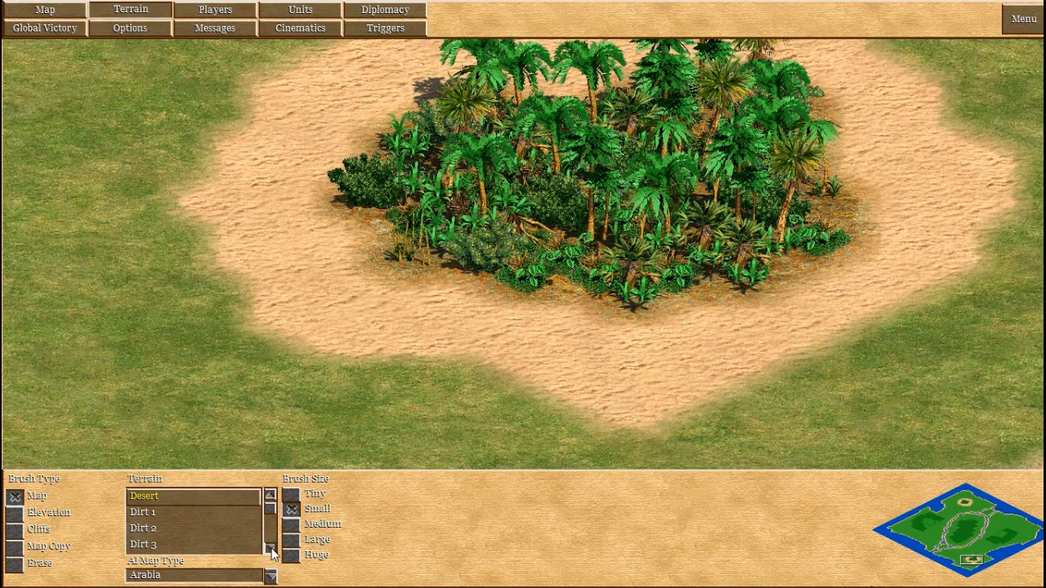
{"action": "left_click", "coordinate": [156, 517]}
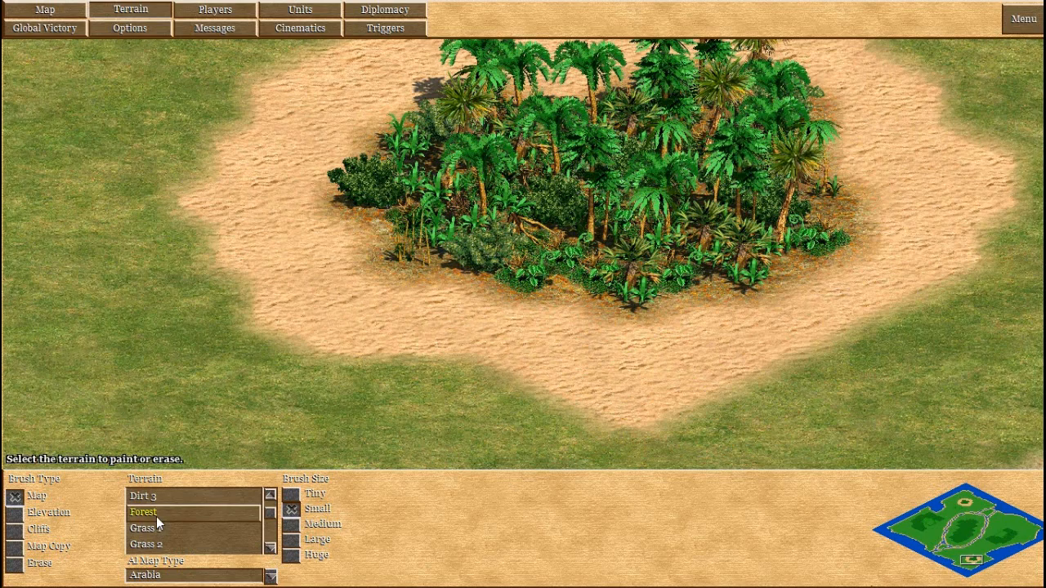
{"action": "left_click", "coordinate": [959, 537]}
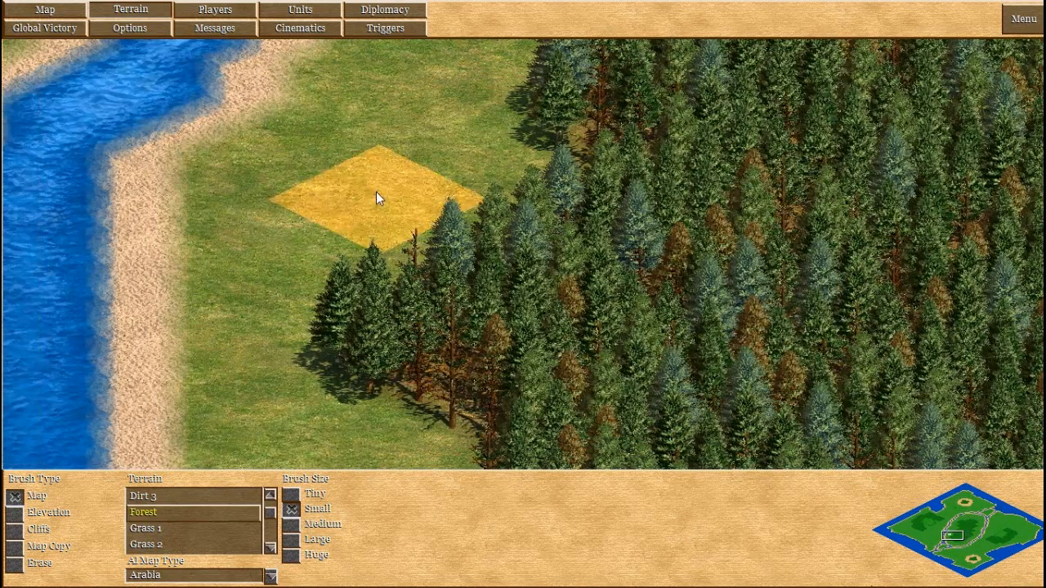
{"action": "left_click", "coordinate": [377, 191]}
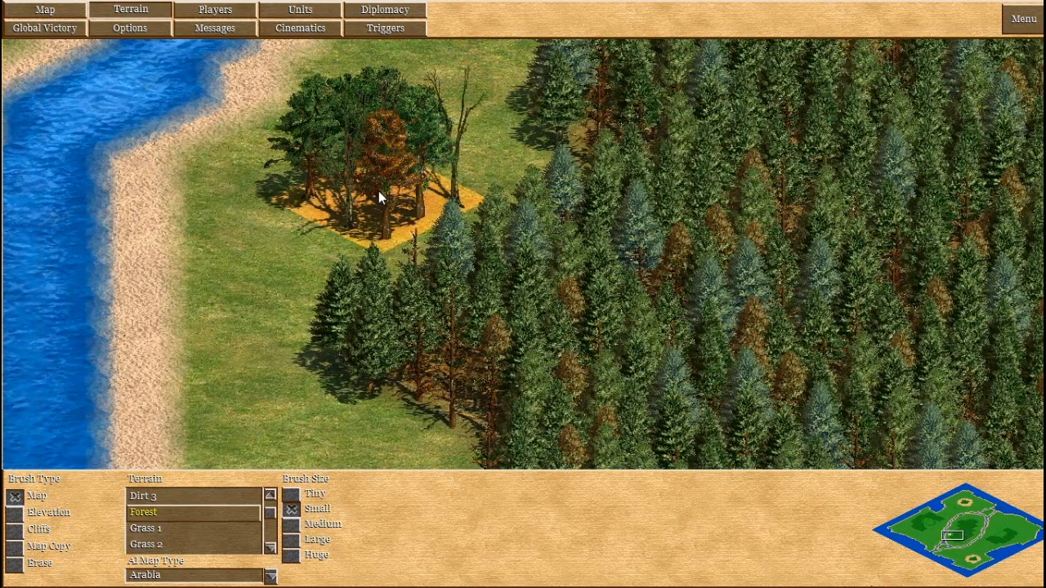
{"action": "left_click", "coordinate": [468, 171]}
{"action": "left_click", "coordinate": [415, 260]}
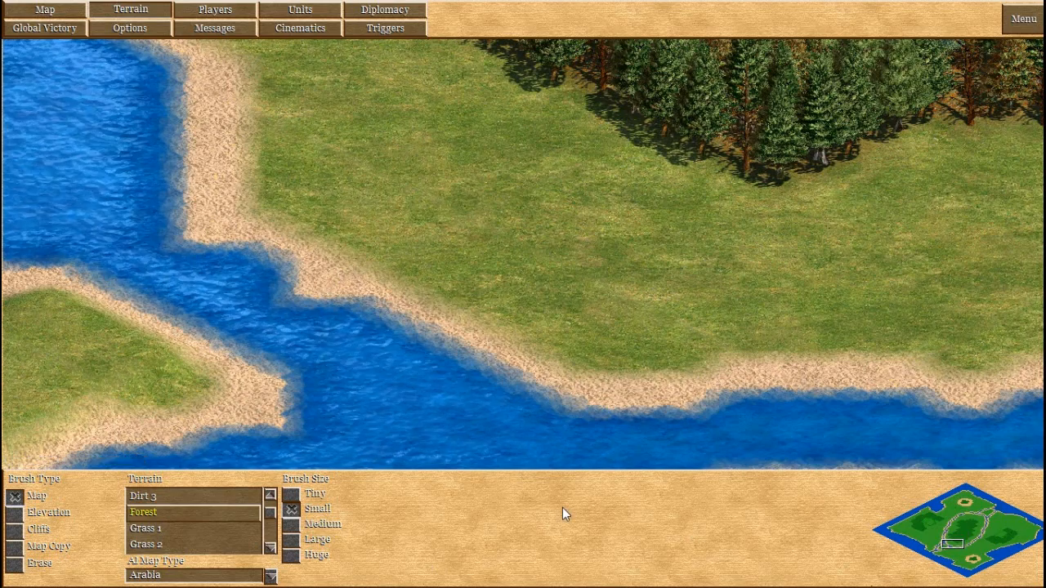
Raise an Elevation 4 ridge with the Small brush on the grassland south of the western forest, extending it northeast.
{"action": "left_click", "coordinate": [926, 537]}
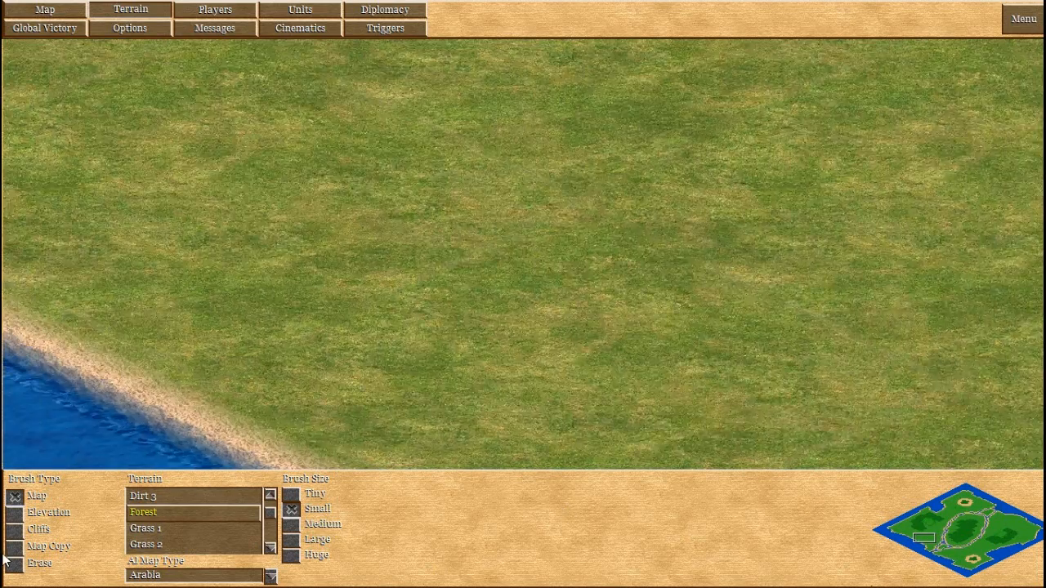
{"action": "left_click", "coordinate": [15, 512]}
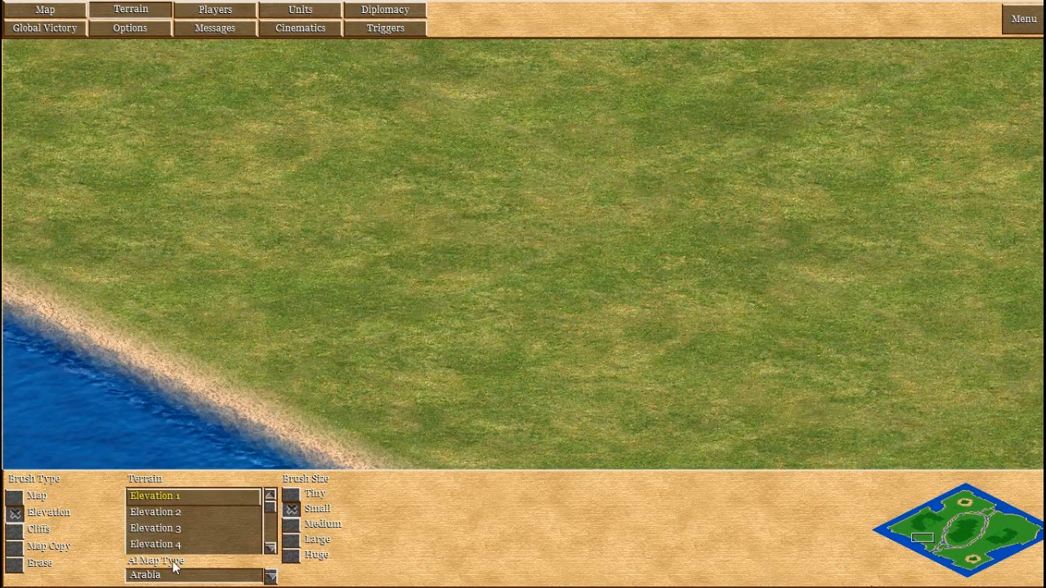
{"action": "left_click", "coordinate": [234, 544]}
{"action": "left_click", "coordinate": [634, 222]}
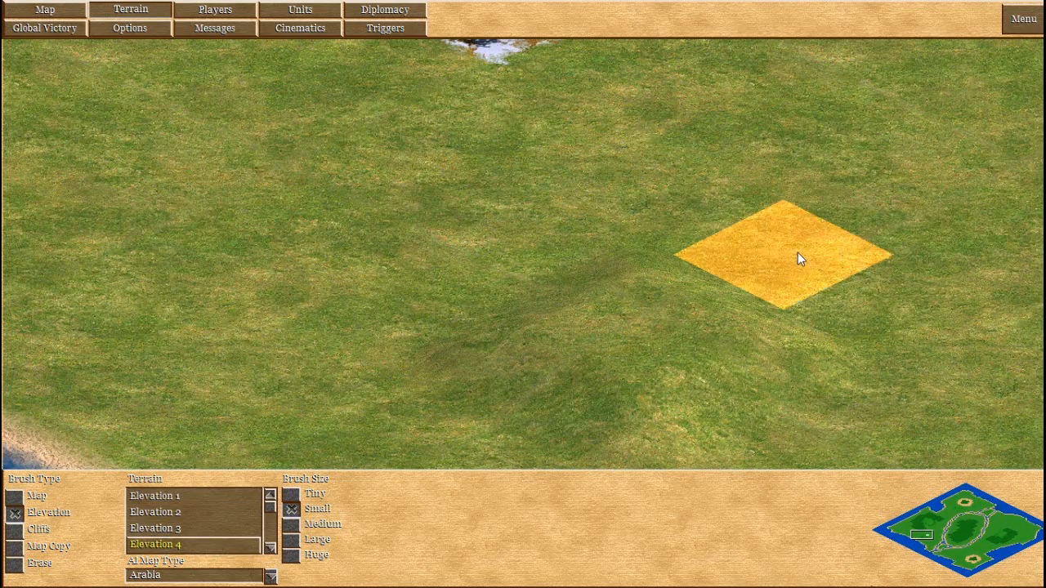
{"action": "left_click", "coordinate": [797, 253]}
{"action": "left_click", "coordinate": [880, 246]}
{"action": "left_click", "coordinate": [784, 267]}
{"action": "left_click", "coordinate": [786, 280]}
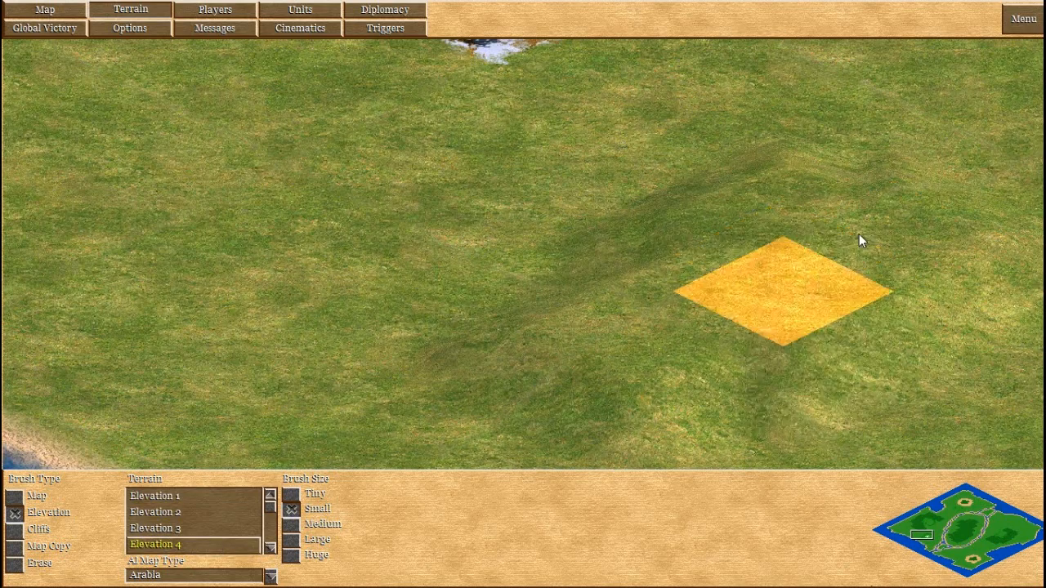
{"action": "left_click", "coordinate": [915, 182]}
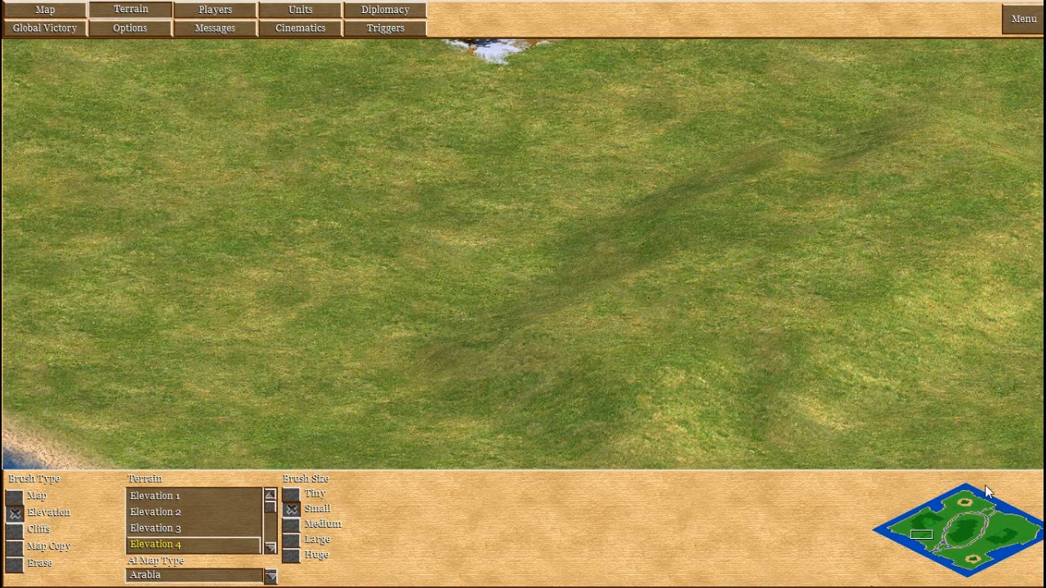
Raise an Elevation 4 hill with the Small brush on the grass southeast of the northern desert ring.
{"action": "left_click", "coordinate": [980, 510]}
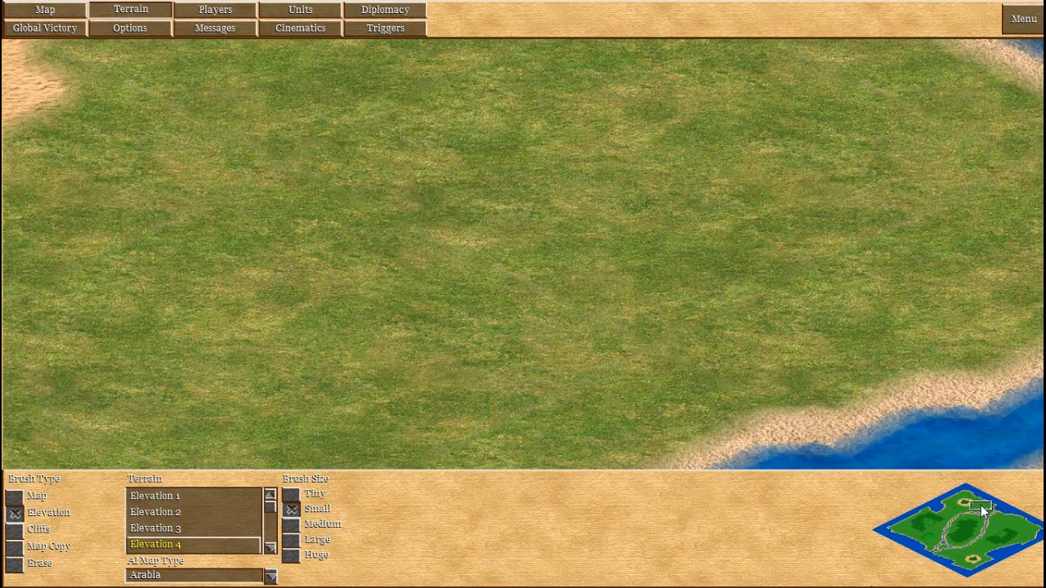
{"action": "left_click", "coordinate": [448, 150]}
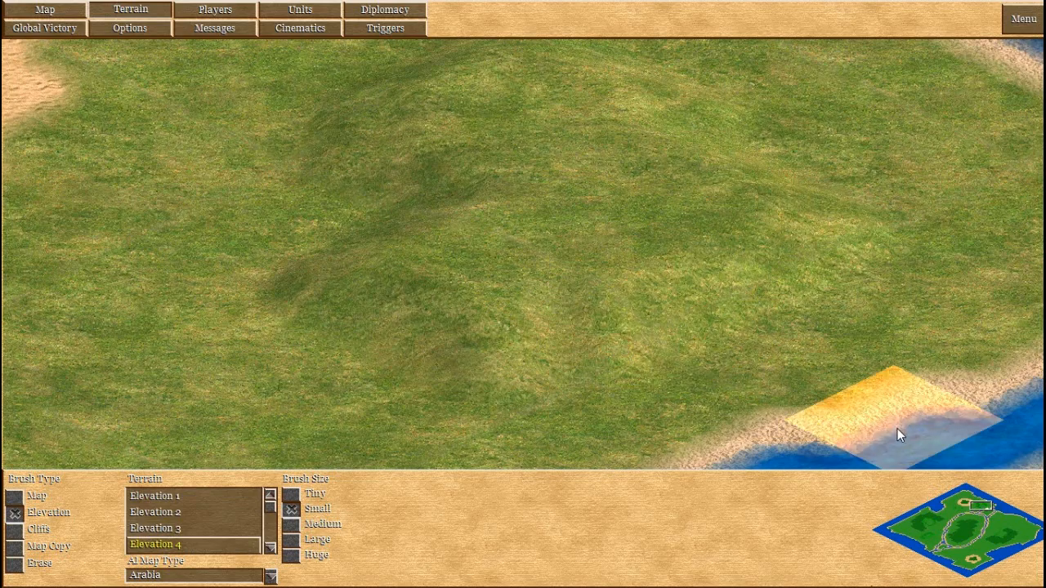
Raise an Elevation 4 hill with the Small brush on the northeastern grass between the river mouth and the sea.
{"action": "left_click", "coordinate": [998, 523]}
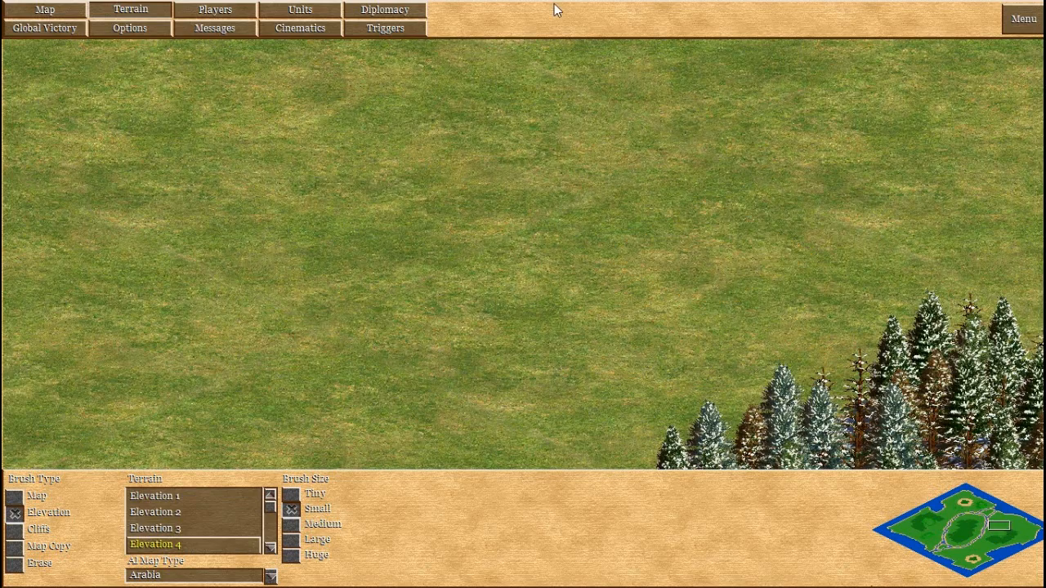
{"action": "mouse_move", "coordinate": [510, 1]}
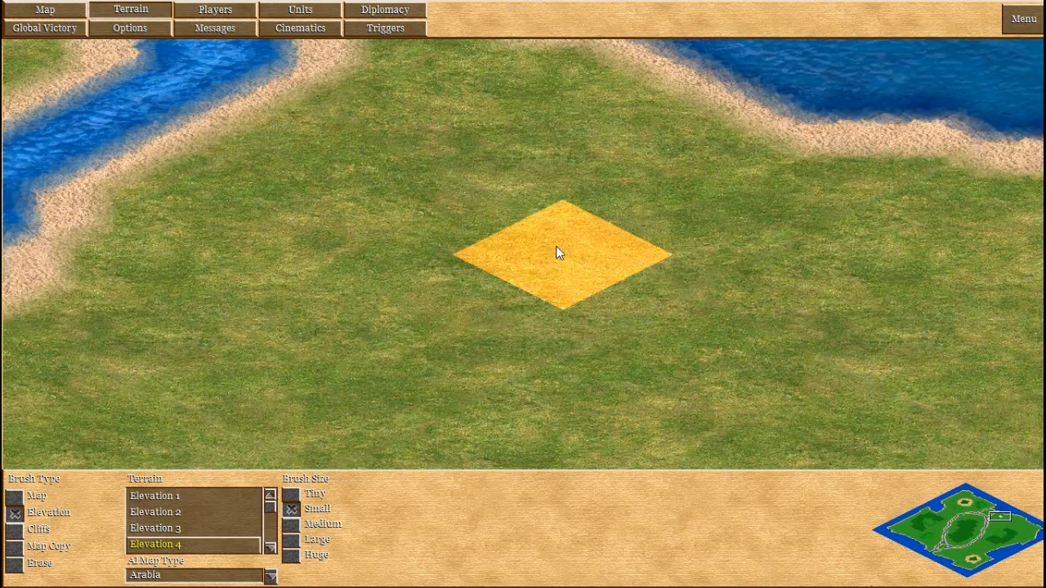
{"action": "left_click", "coordinate": [557, 252]}
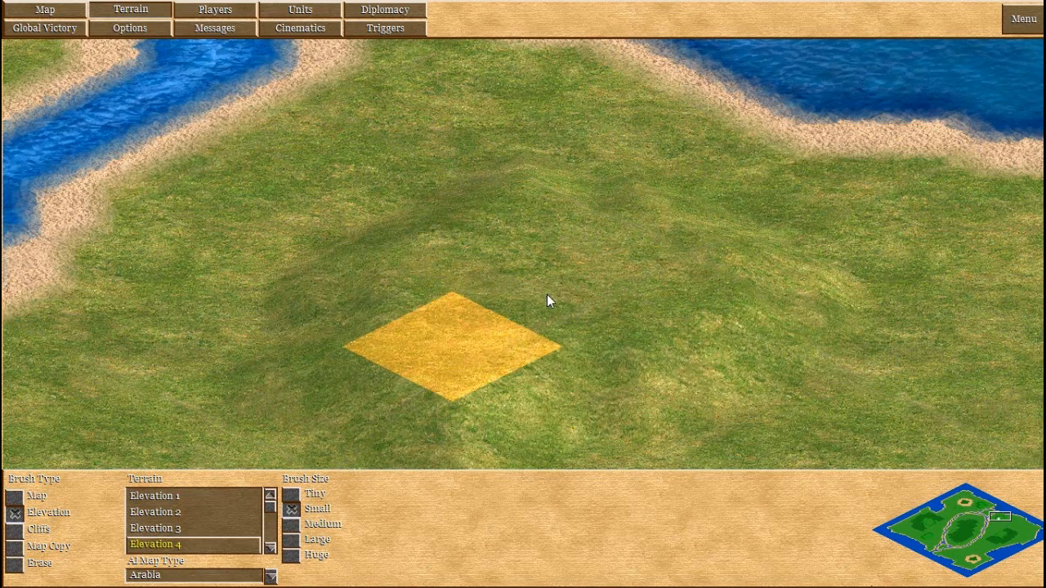
Raise an Elevation 4 hill with the Small brush on the southwestern grass just south of the river channel.
{"action": "left_click", "coordinate": [957, 559]}
{"action": "mouse_move", "coordinate": [5, 7]}
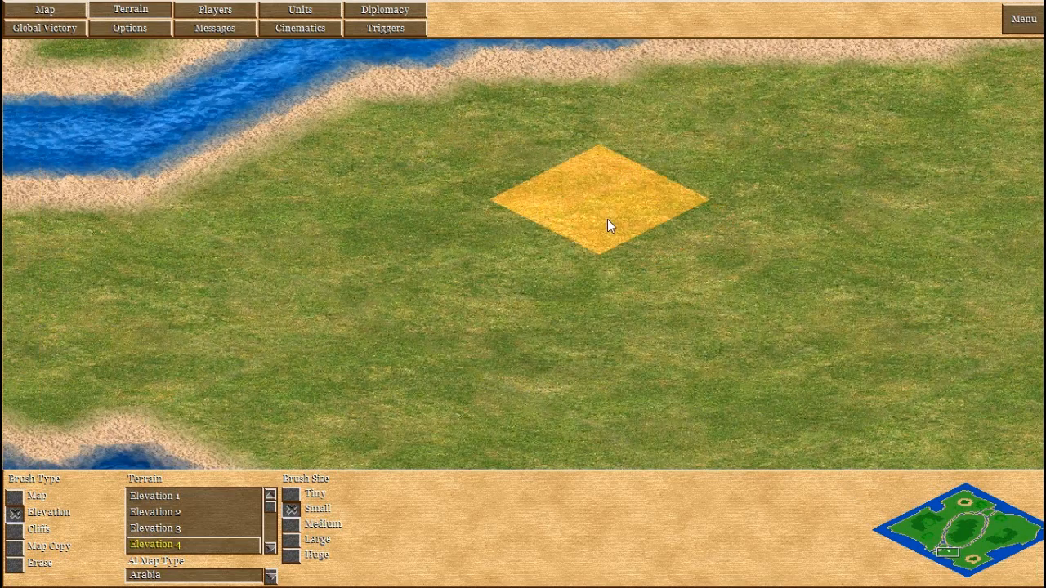
{"action": "left_click", "coordinate": [607, 219]}
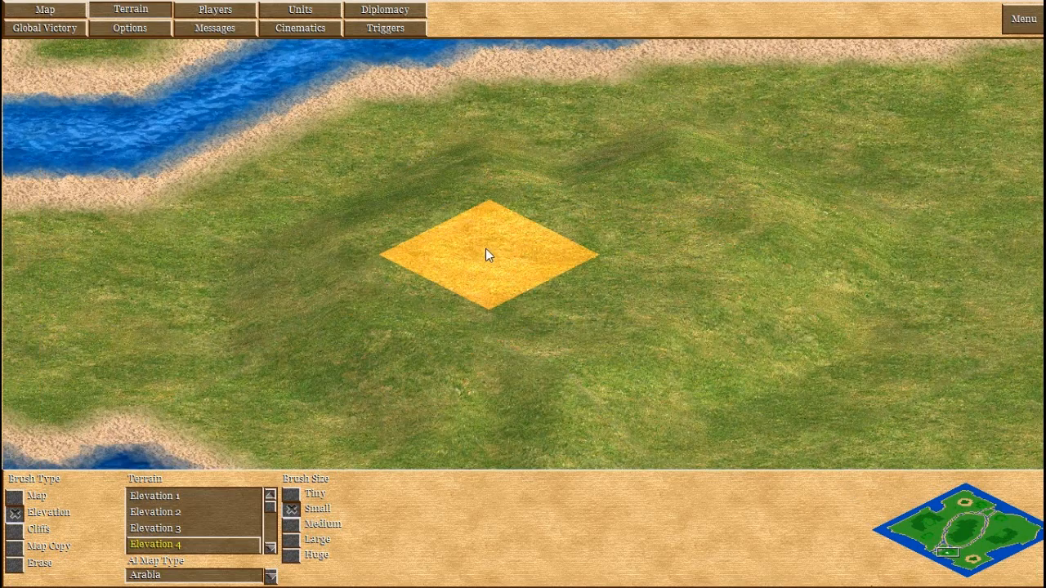
Raise another Elevation 4 hill with the Small brush on the western grassland, southeast of the existing ridge.
{"action": "mouse_move", "coordinate": [3, 234]}
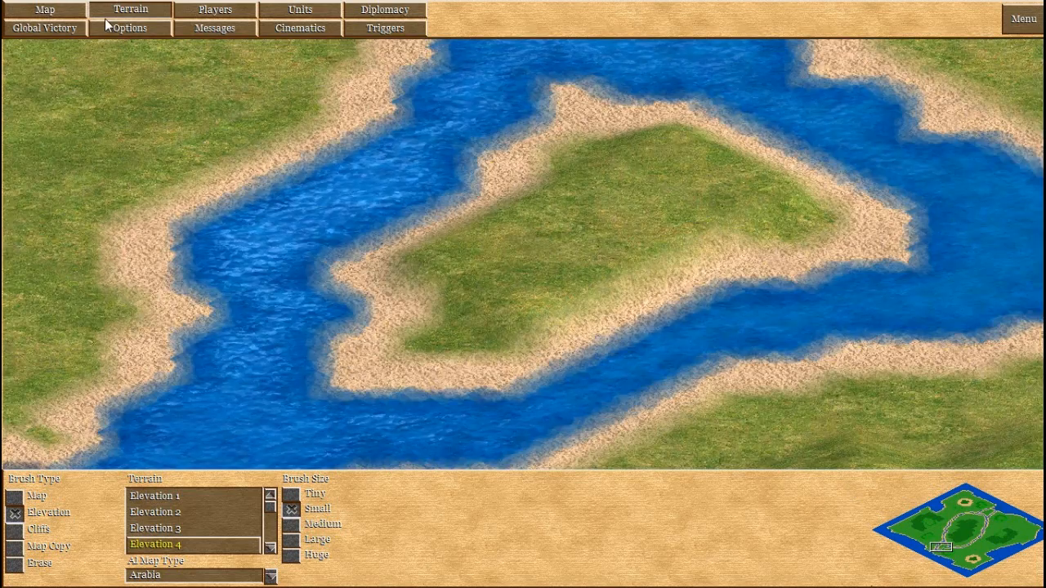
{"action": "mouse_move", "coordinate": [3, 153]}
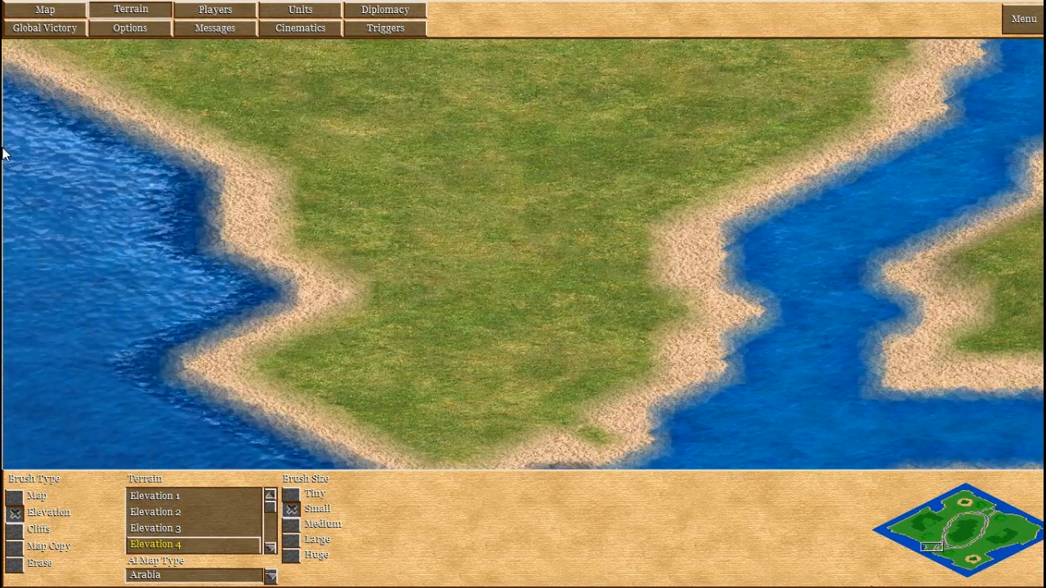
{"action": "mouse_move", "coordinate": [131, 5]}
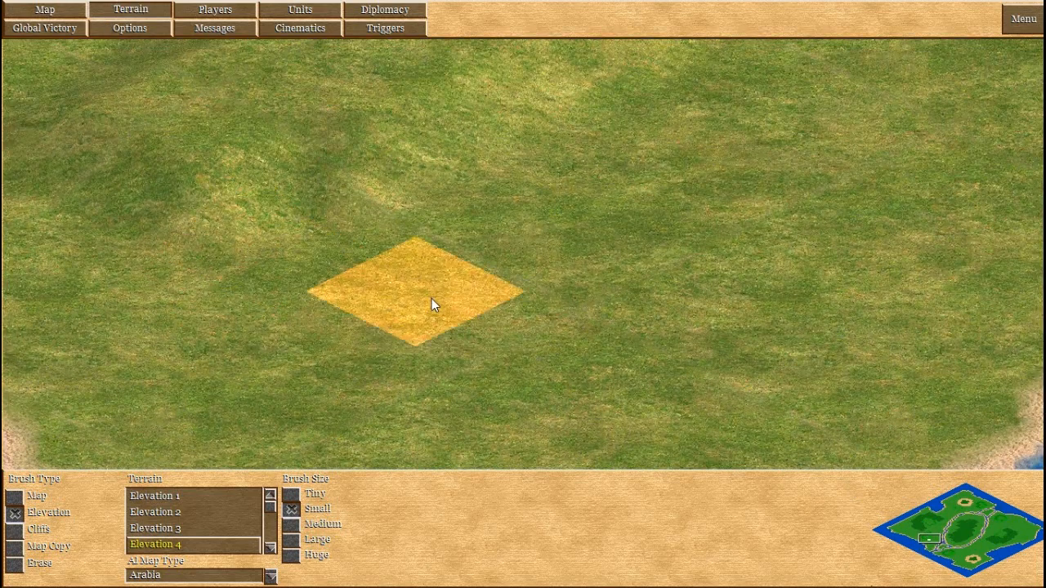
{"action": "left_click", "coordinate": [432, 298]}
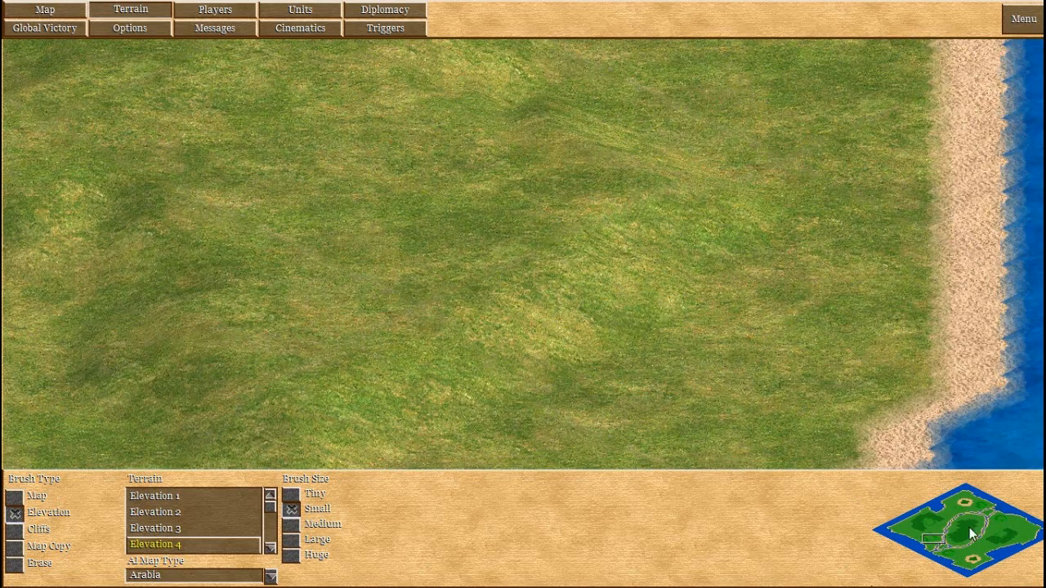
Check the higher elevations and the Cliffs, Map Copy and Erase brush types, ending on the Map brush type.
{"action": "mouse_move", "coordinate": [969, 527]}
{"action": "left_mouse_down"}
{"action": "mouse_move", "coordinate": [953, 531]}
{"action": "mouse_move", "coordinate": [971, 513]}
{"action": "left_mouse_up"}
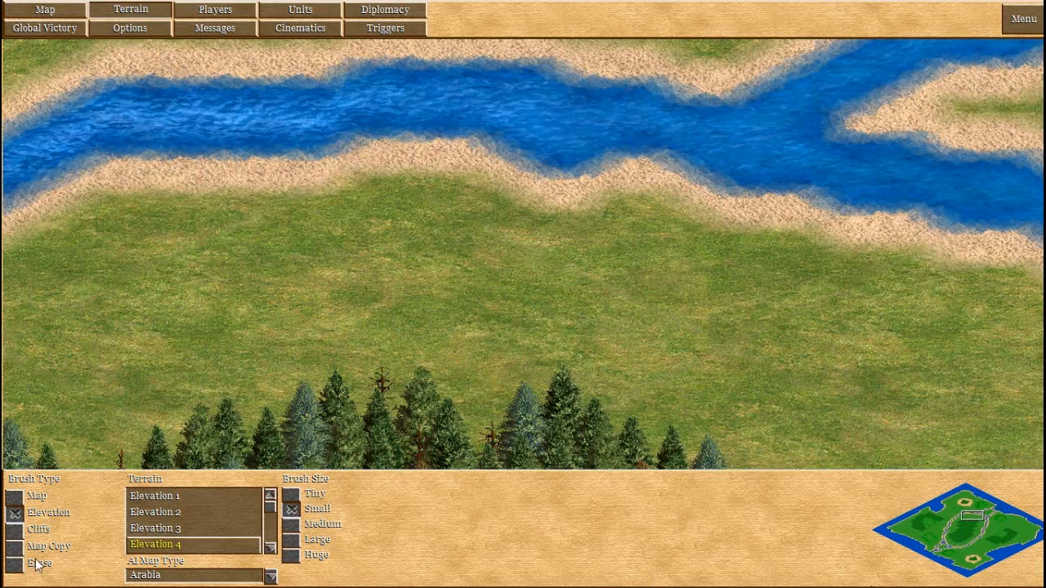
{"action": "left_click", "coordinate": [270, 548]}
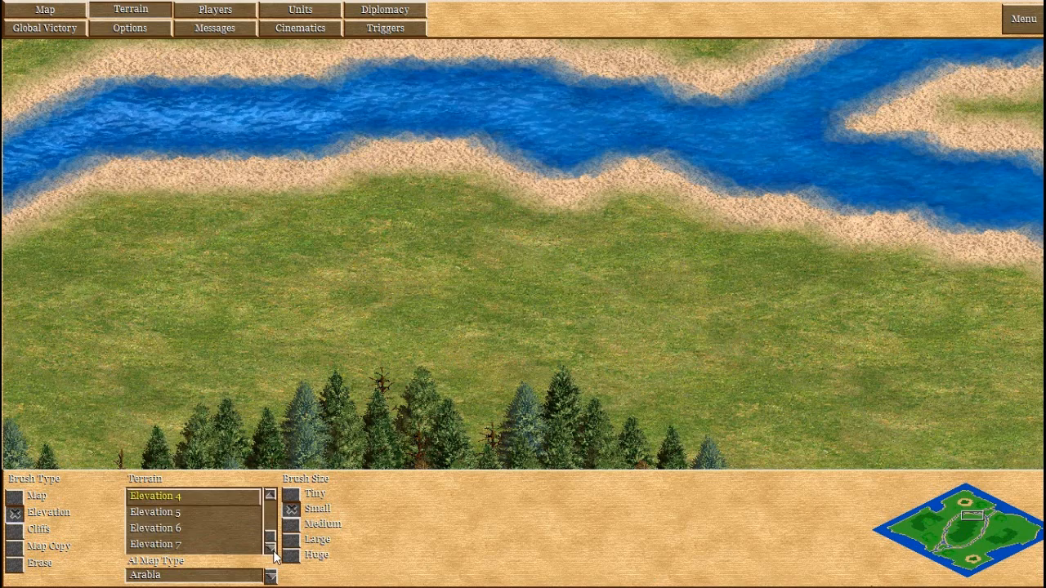
{"action": "left_click", "coordinate": [15, 529]}
{"action": "left_click", "coordinate": [15, 547]}
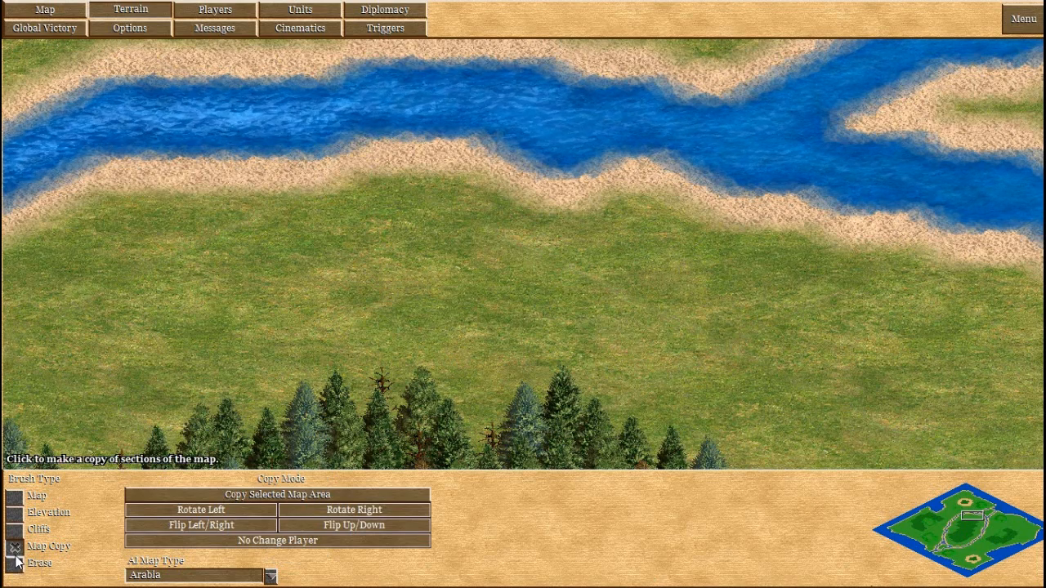
{"action": "left_click", "coordinate": [15, 563]}
{"action": "left_click", "coordinate": [15, 496]}
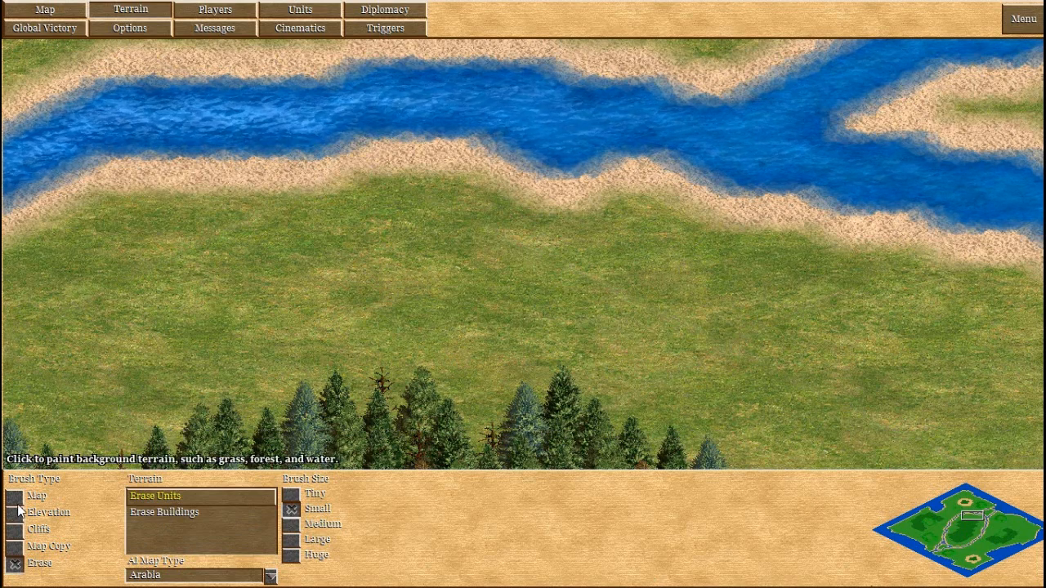
Look over the eastern snow forest, northern jungle grove, central pine forest and western snowfield for spots needing more terrain detail.
{"action": "left_click", "coordinate": [1003, 531]}
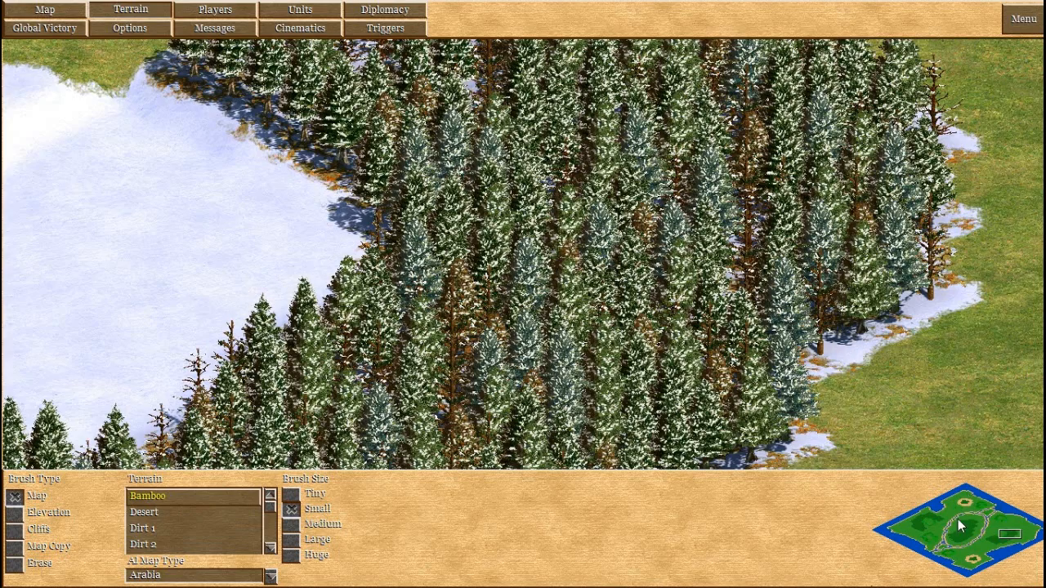
{"action": "left_click", "coordinate": [958, 522]}
{"action": "left_click", "coordinate": [963, 531]}
{"action": "left_click", "coordinate": [965, 504]}
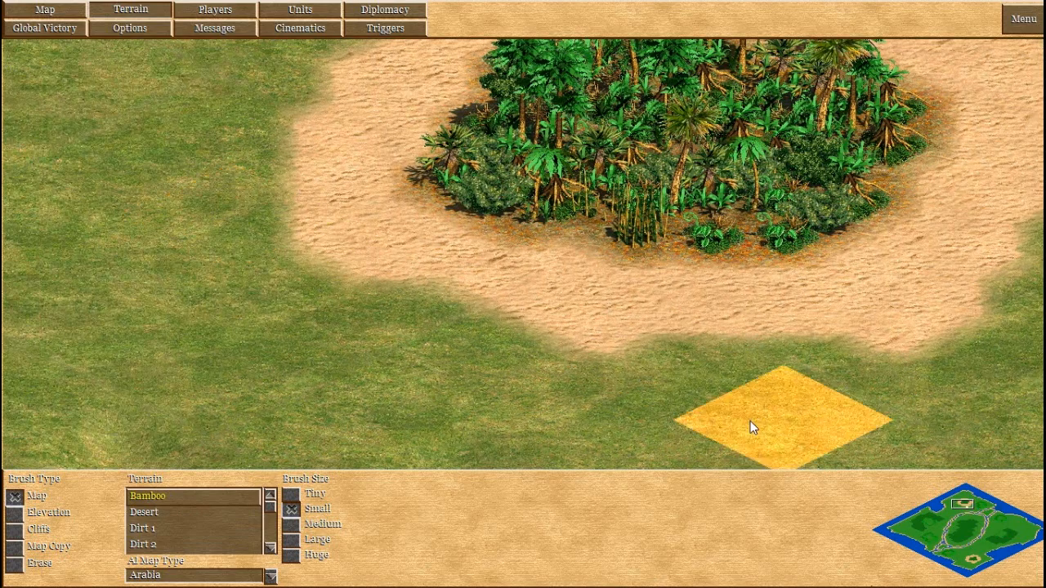
{"action": "left_click", "coordinate": [932, 521]}
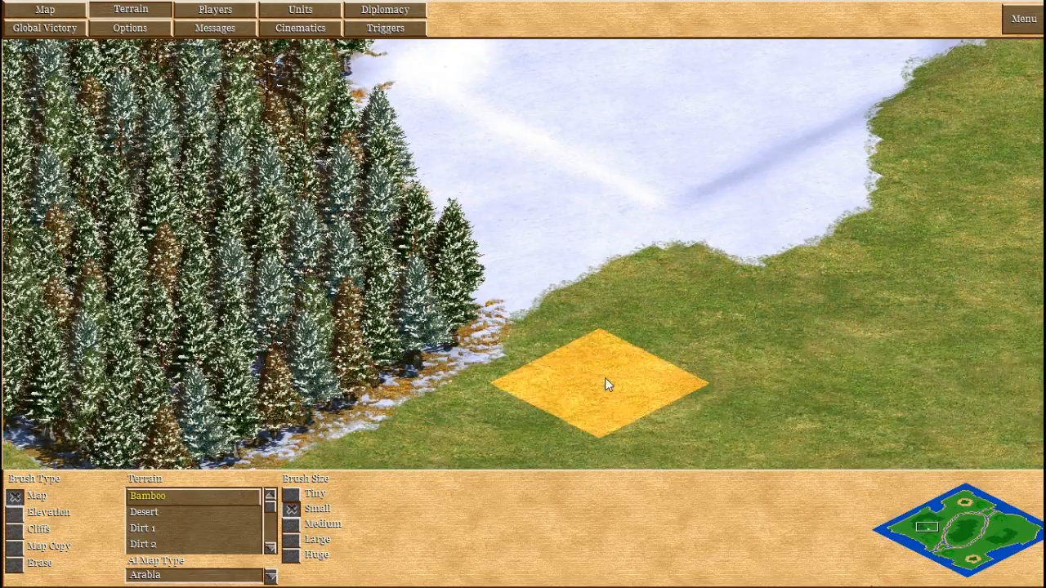
{"action": "left_click", "coordinate": [968, 529]}
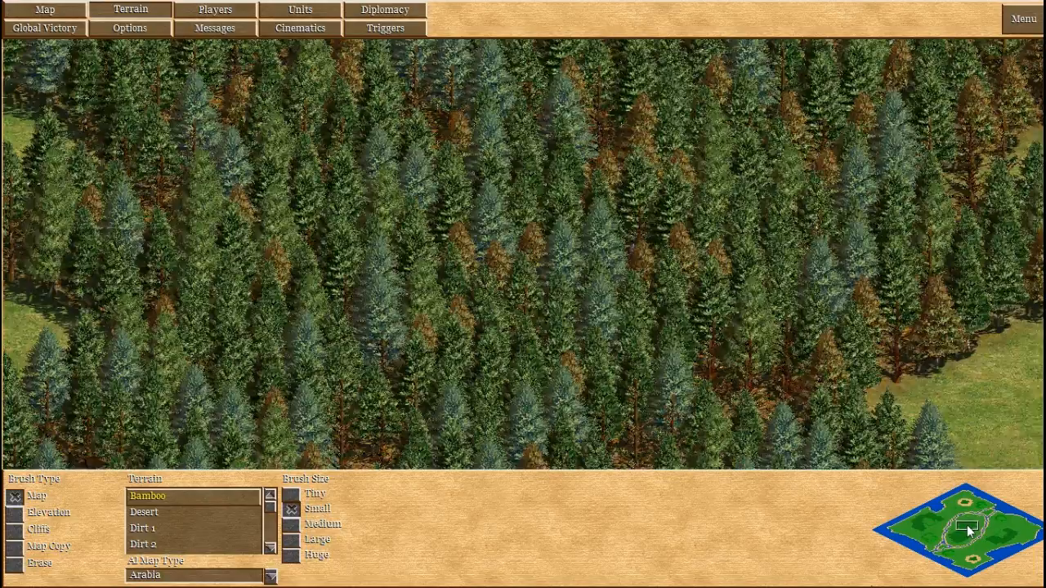
{"action": "left_click_drag", "start_coordinate": [968, 529], "coordinate": [926, 523]}
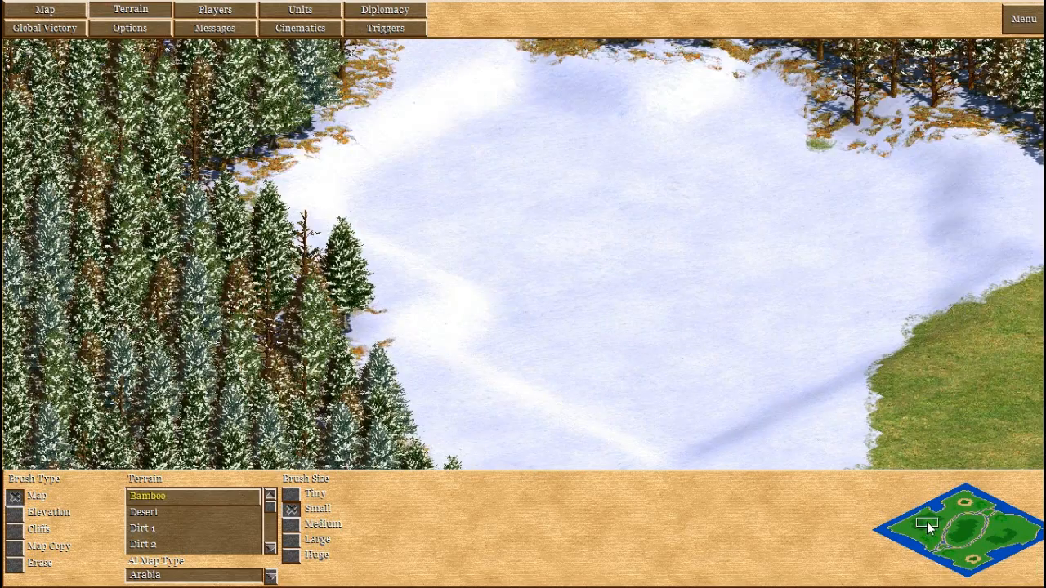
Paint a small patch of Leaves with the Small brush on the grass southeast of the western snowfield.
{"action": "left_click", "coordinate": [269, 548]}
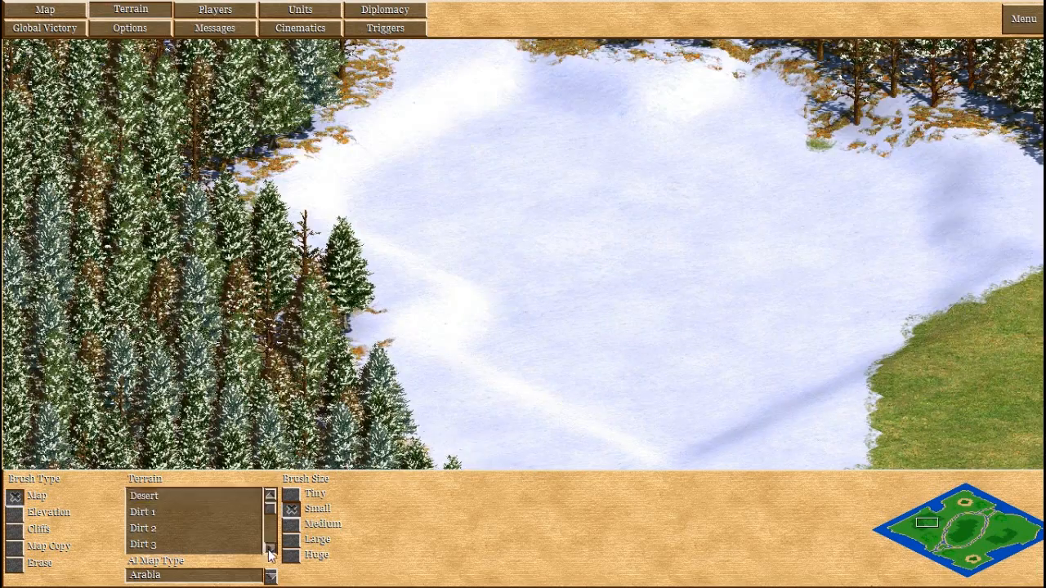
{"action": "left_click", "coordinate": [269, 547]}
{"action": "left_click", "coordinate": [270, 547]}
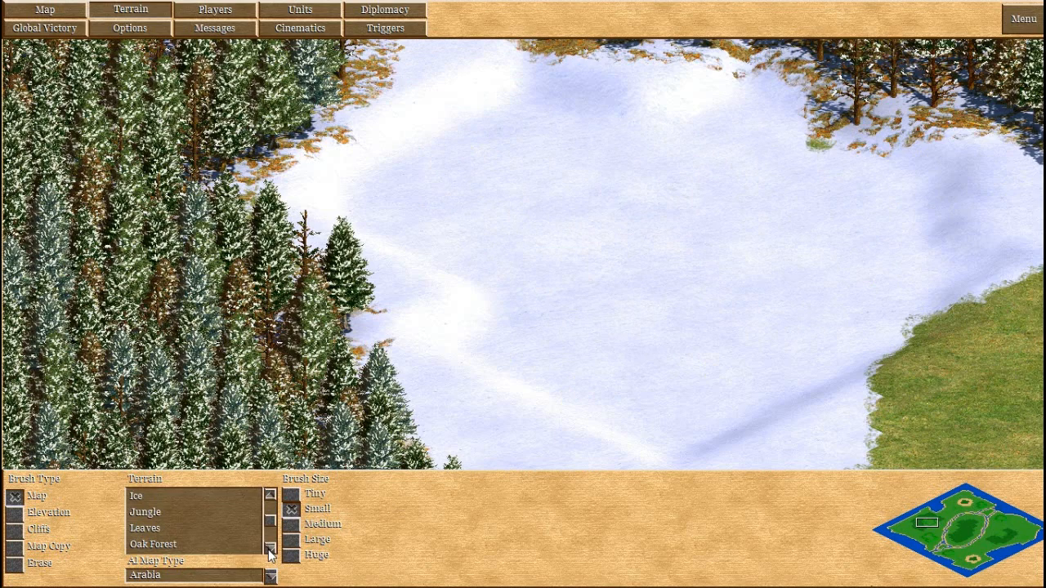
{"action": "left_click", "coordinate": [151, 531]}
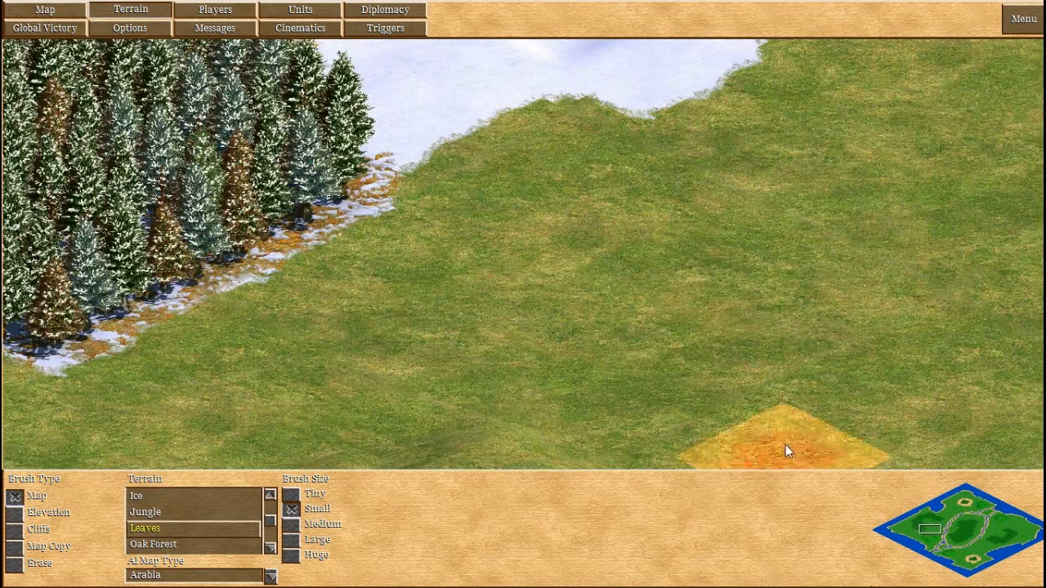
{"action": "left_click", "coordinate": [786, 435]}
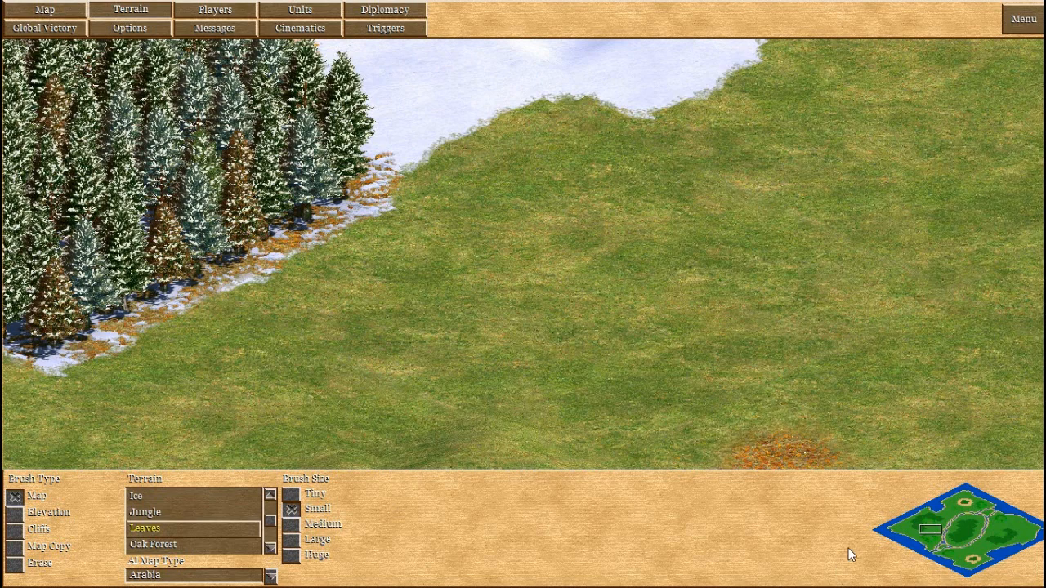
Try painting Palm Desert with the Small brush over the Leaves patch.
{"action": "left_click", "coordinate": [270, 547]}
{"action": "left_click", "coordinate": [269, 547]}
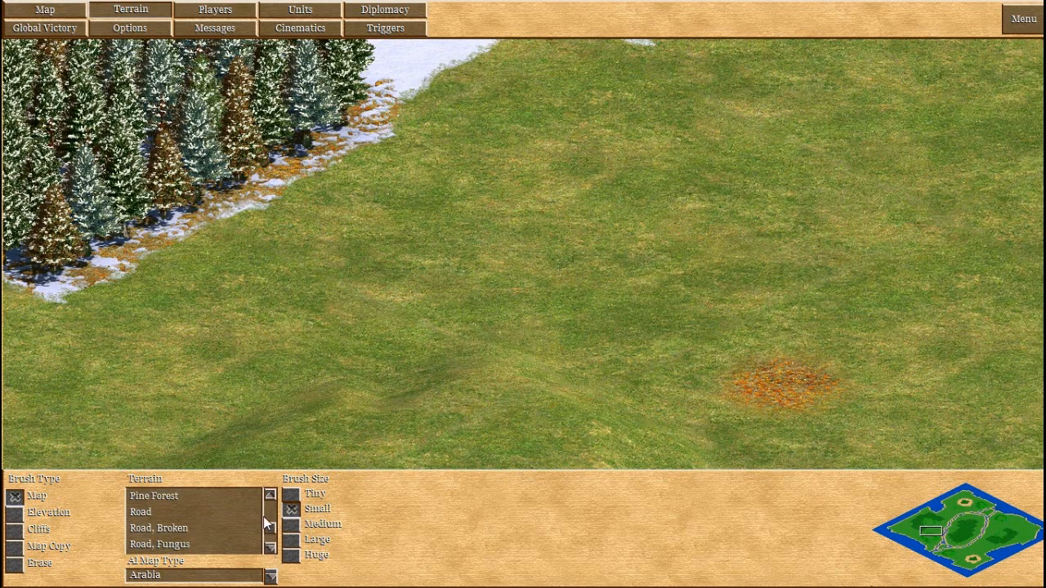
{"action": "left_click", "coordinate": [270, 496]}
{"action": "left_click", "coordinate": [161, 495]}
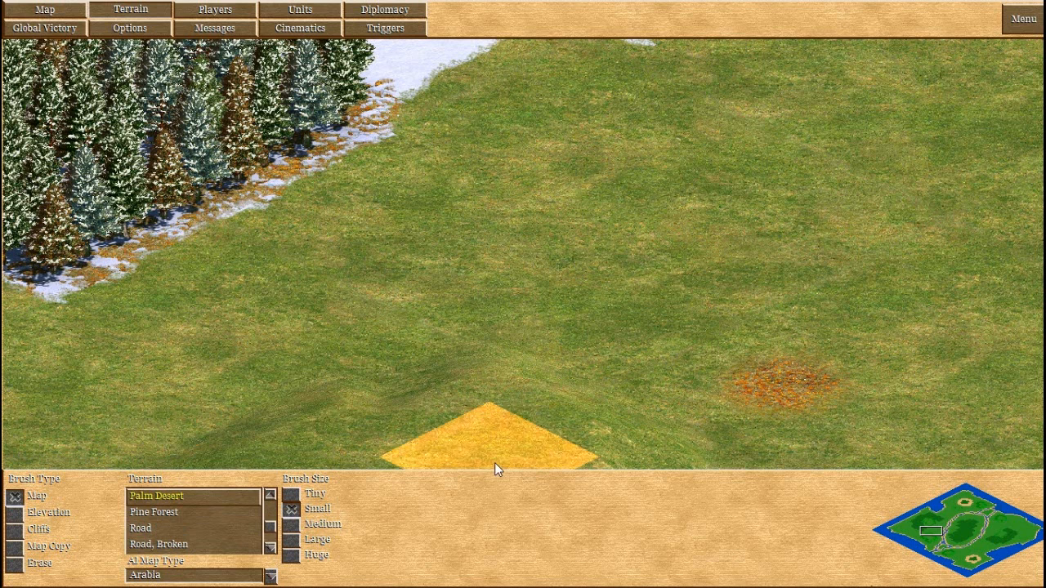
{"action": "left_click", "coordinate": [783, 397]}
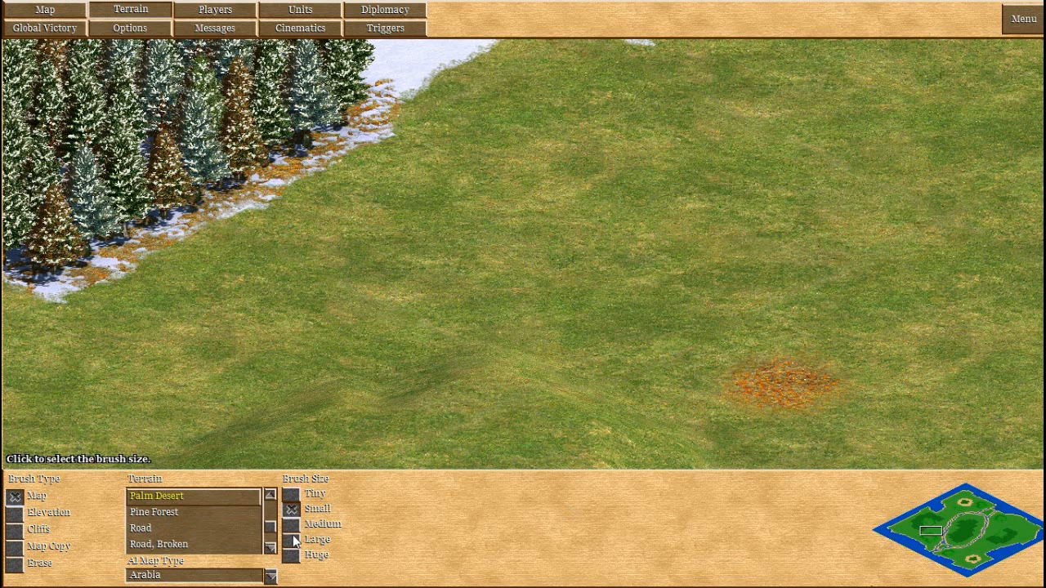
Paint a rounded Road, Broken area with the Small brush on the western grass near the river, covering the Leaves patch.
{"action": "left_click", "coordinate": [270, 546]}
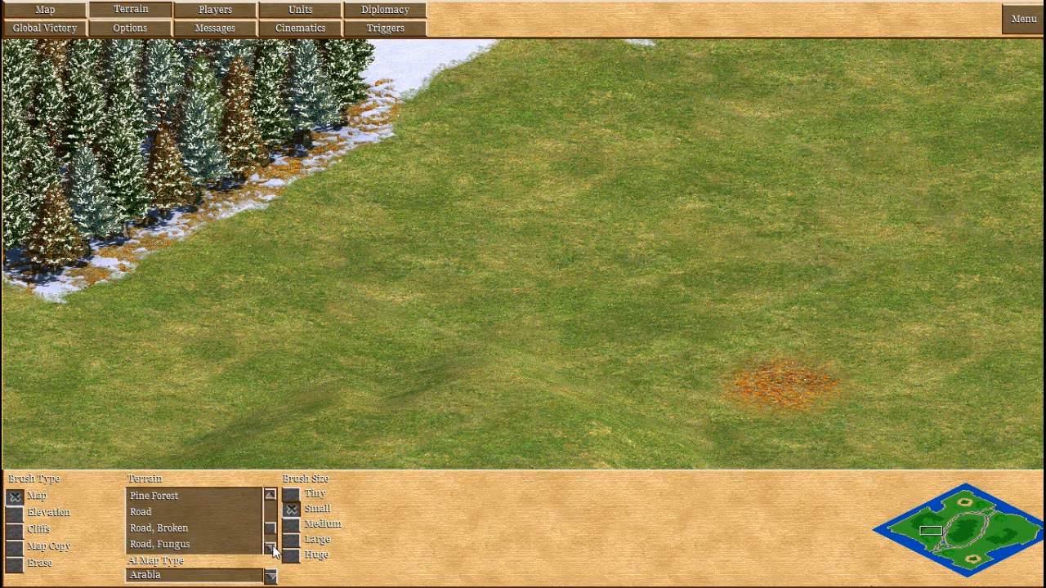
{"action": "left_click", "coordinate": [193, 527]}
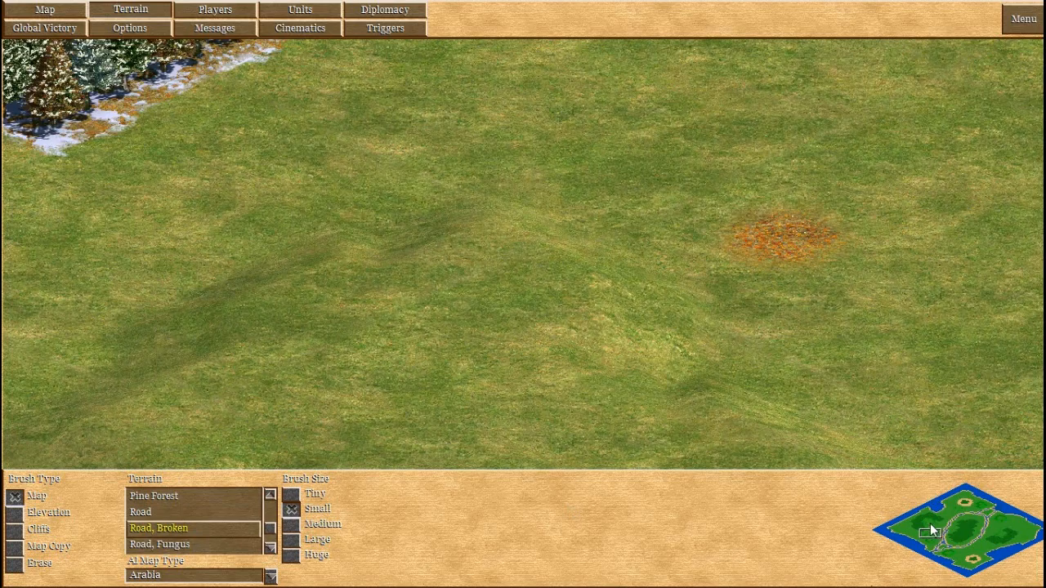
{"action": "left_click", "coordinate": [930, 523]}
{"action": "left_click", "coordinate": [955, 511]}
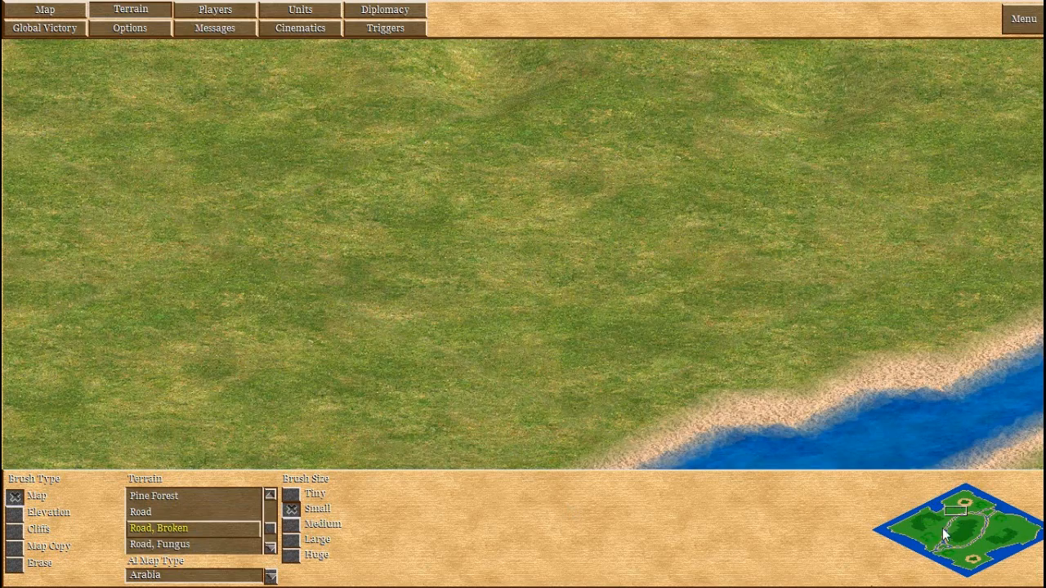
{"action": "left_click", "coordinate": [937, 530]}
{"action": "left_click", "coordinate": [936, 528]}
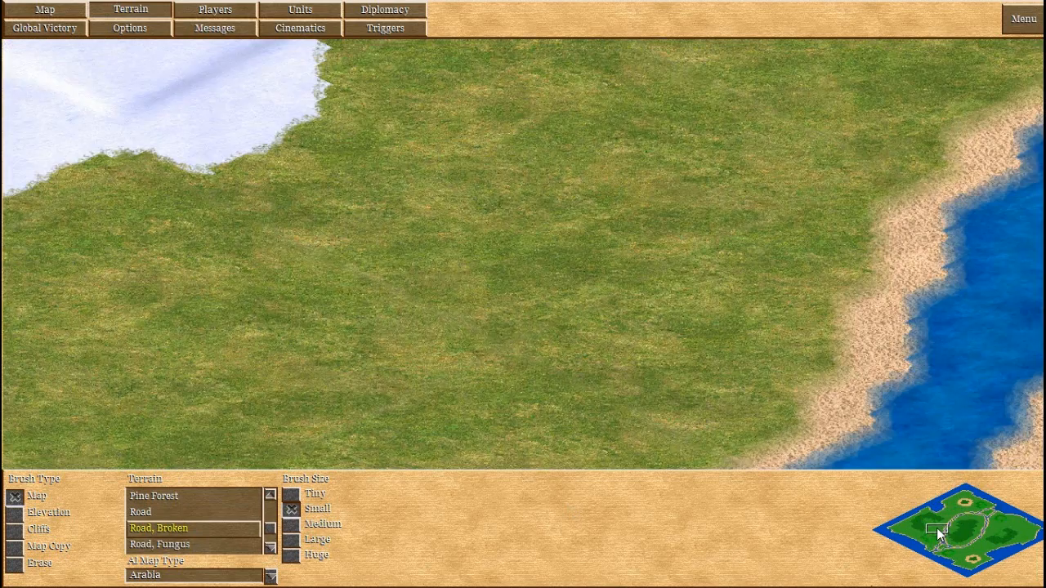
{"action": "left_click", "coordinate": [938, 531]}
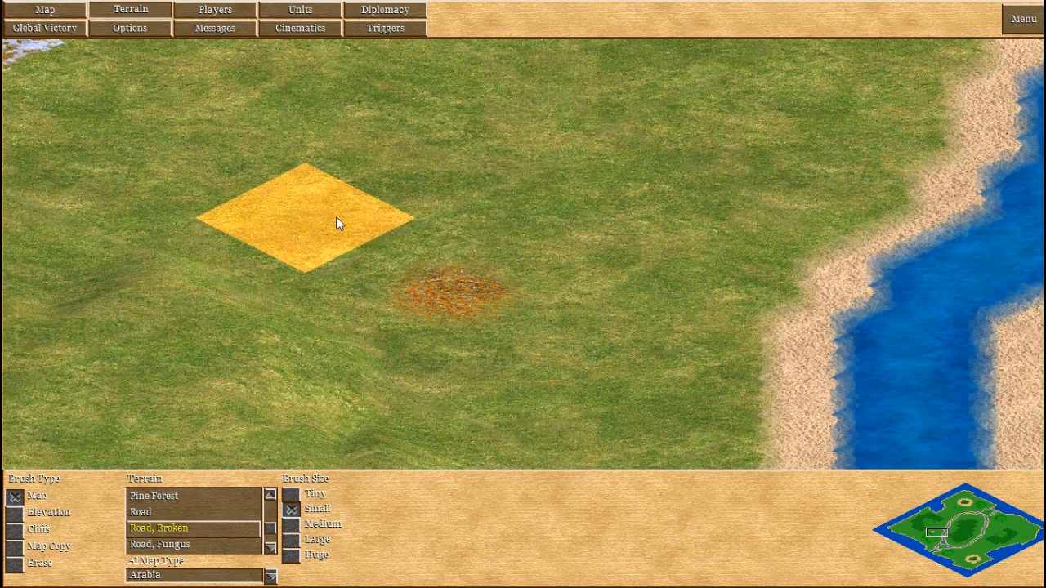
{"action": "left_click", "coordinate": [458, 203]}
{"action": "left_click", "coordinate": [442, 256]}
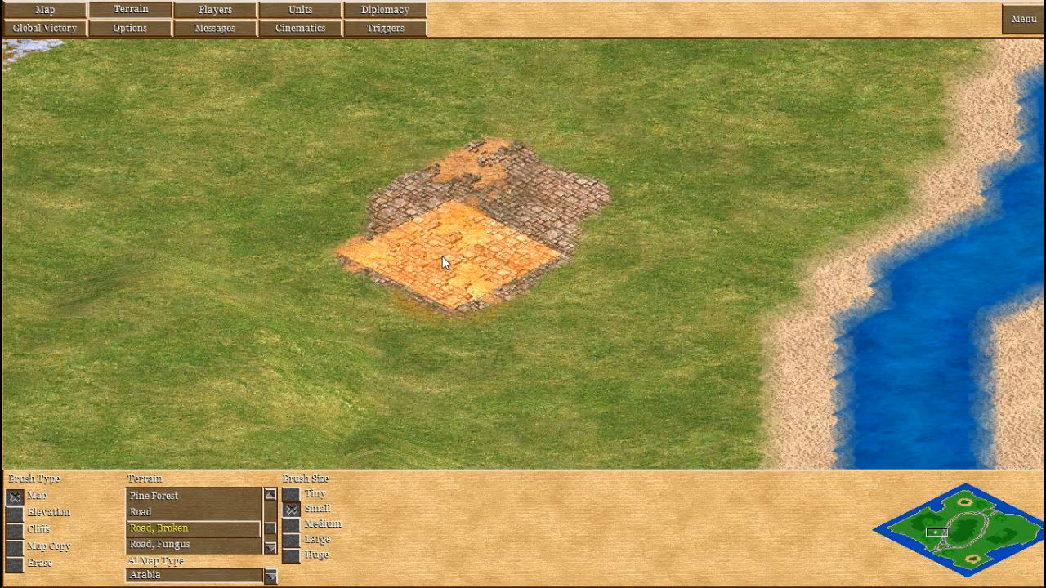
{"action": "mouse_move", "coordinate": [442, 256]}
{"action": "left_mouse_down"}
{"action": "mouse_move", "coordinate": [411, 188]}
{"action": "mouse_move", "coordinate": [423, 170]}
{"action": "mouse_move", "coordinate": [532, 158]}
{"action": "mouse_move", "coordinate": [548, 210]}
{"action": "mouse_move", "coordinate": [407, 135]}
{"action": "left_mouse_up"}
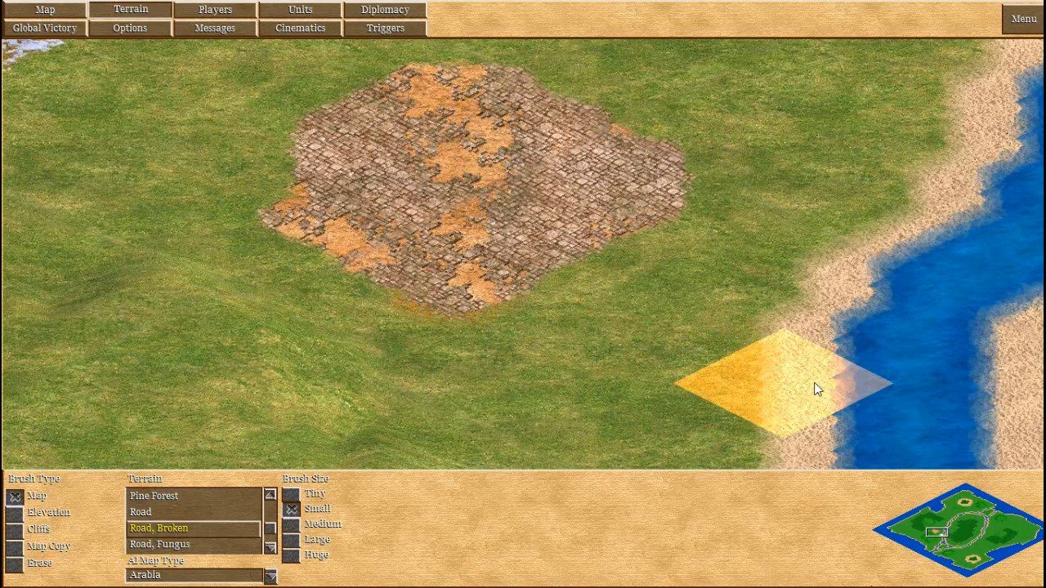
Paint a large rounded Road, Broken area with the Small brush on the eastern grassland, northeast of the snow forest.
{"action": "left_click", "coordinate": [1016, 528]}
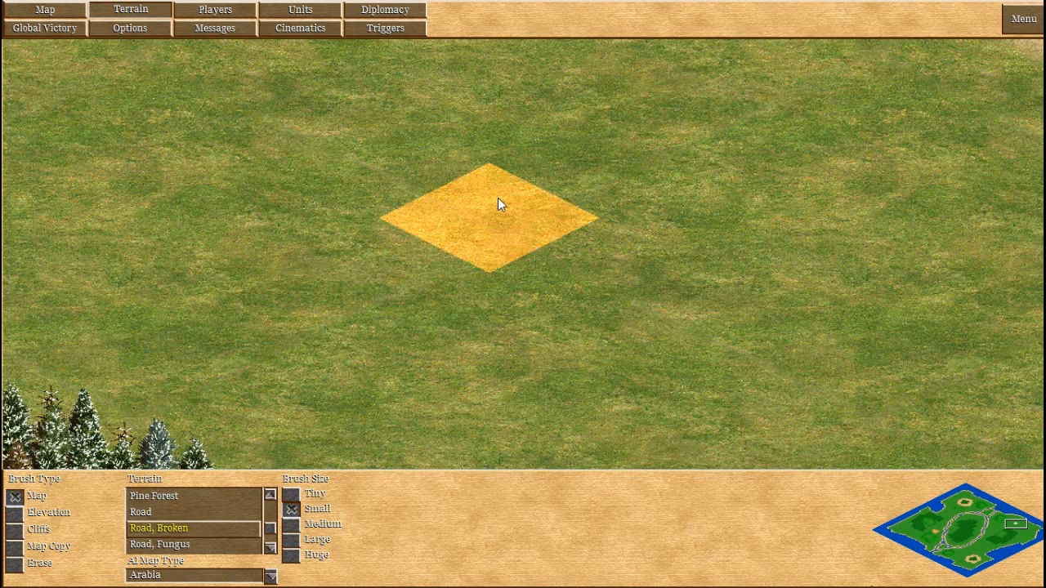
{"action": "left_click_drag", "start_coordinate": [497, 198], "coordinate": [514, 245]}
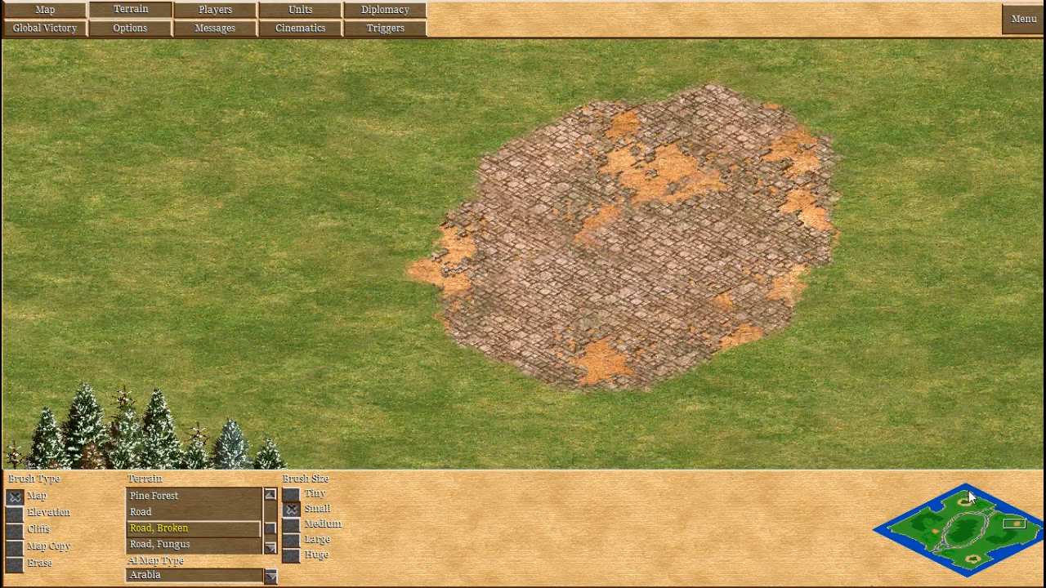
{"action": "left_click_drag", "start_coordinate": [969, 497], "coordinate": [918, 526]}
{"action": "mouse_move", "coordinate": [917, 528]}
{"action": "left_mouse_down"}
{"action": "mouse_move", "coordinate": [990, 532]}
{"action": "mouse_move", "coordinate": [1009, 545]}
{"action": "mouse_move", "coordinate": [935, 531]}
{"action": "mouse_move", "coordinate": [966, 502]}
{"action": "mouse_move", "coordinate": [1015, 529]}
{"action": "mouse_move", "coordinate": [999, 519]}
{"action": "mouse_move", "coordinate": [931, 534]}
{"action": "mouse_move", "coordinate": [968, 500]}
{"action": "mouse_move", "coordinate": [915, 524]}
{"action": "mouse_move", "coordinate": [956, 534]}
{"action": "mouse_move", "coordinate": [972, 527]}
{"action": "mouse_move", "coordinate": [951, 510]}
{"action": "mouse_move", "coordinate": [968, 507]}
{"action": "mouse_move", "coordinate": [1005, 535]}
{"action": "mouse_move", "coordinate": [999, 524]}
{"action": "mouse_move", "coordinate": [954, 533]}
{"action": "mouse_move", "coordinate": [964, 502]}
{"action": "left_mouse_up"}
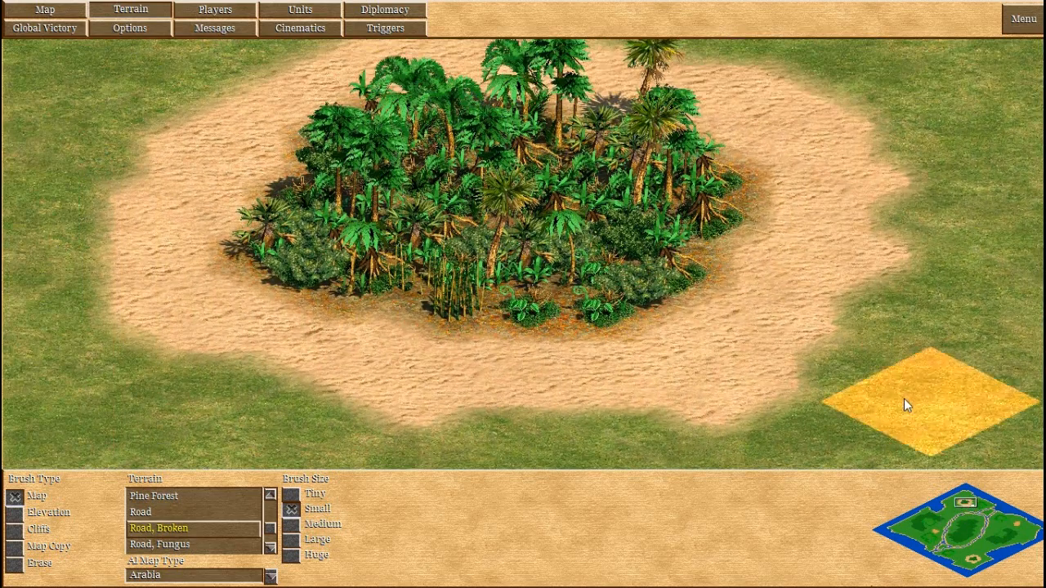